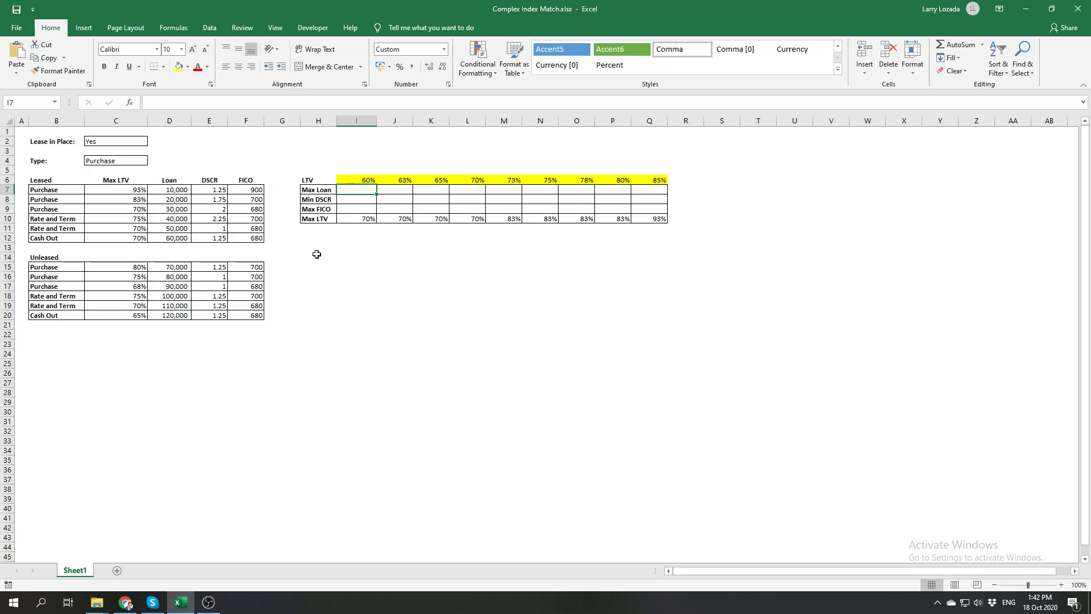
Examine the complete Max LTV formula in I10, including its second line for the unleased case
click(366, 220)
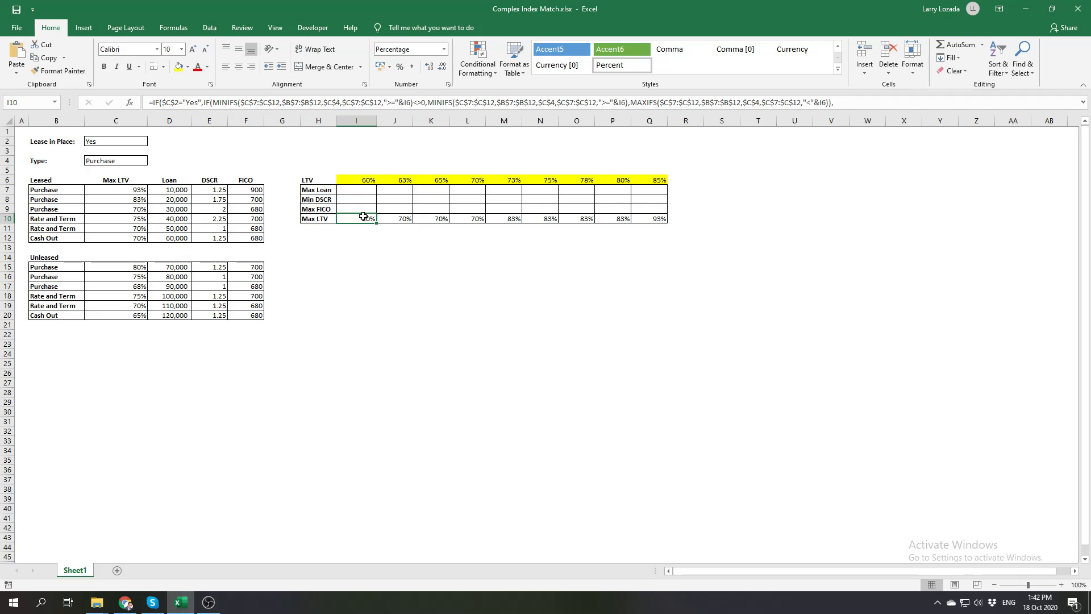
drag(445, 113, 445, 136)
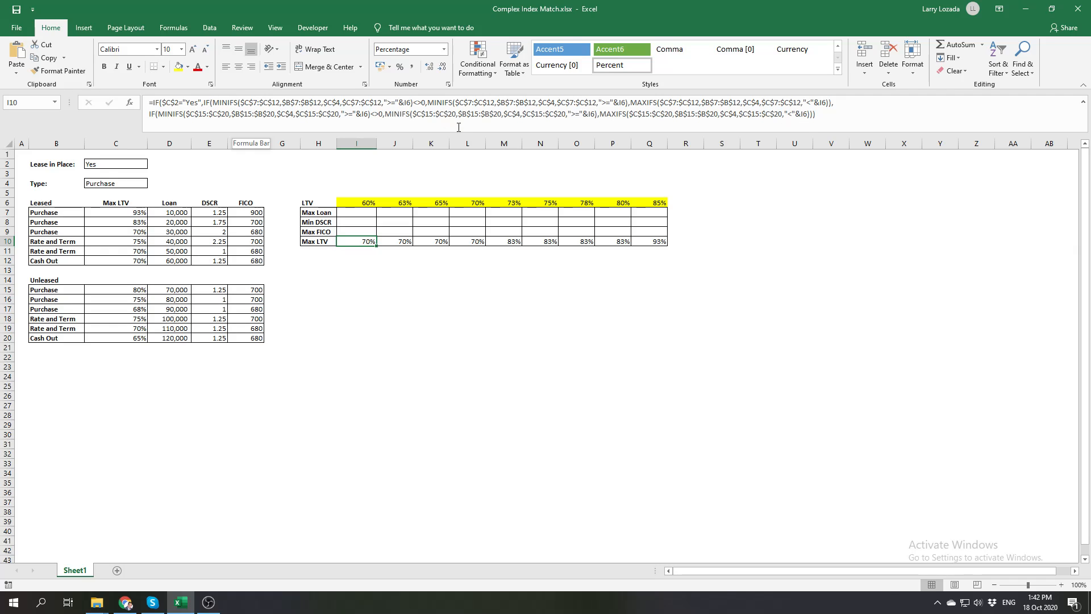
drag(461, 133, 463, 113)
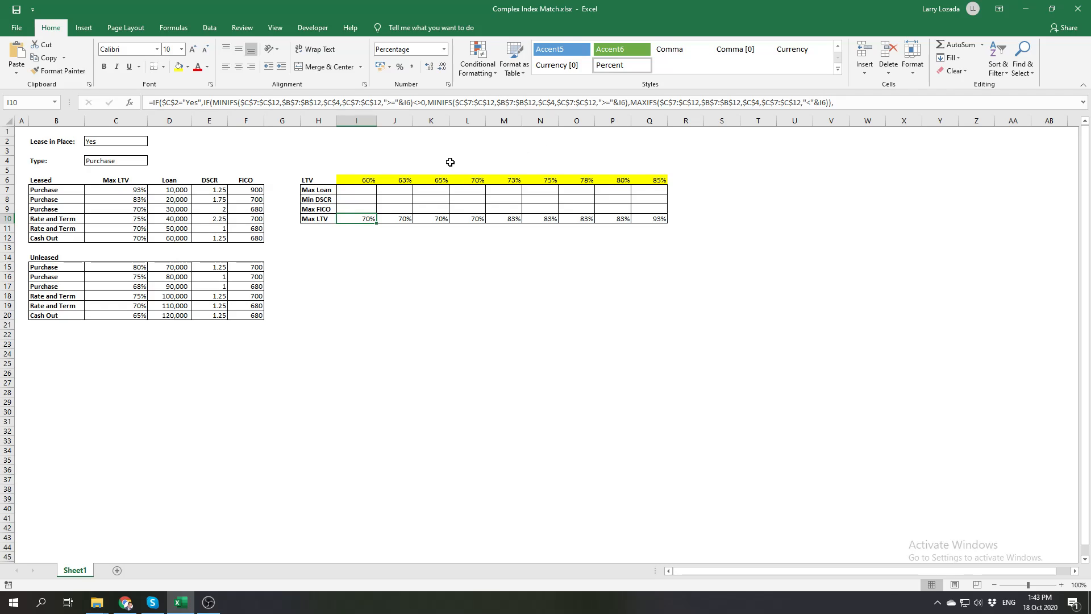
click(376, 247)
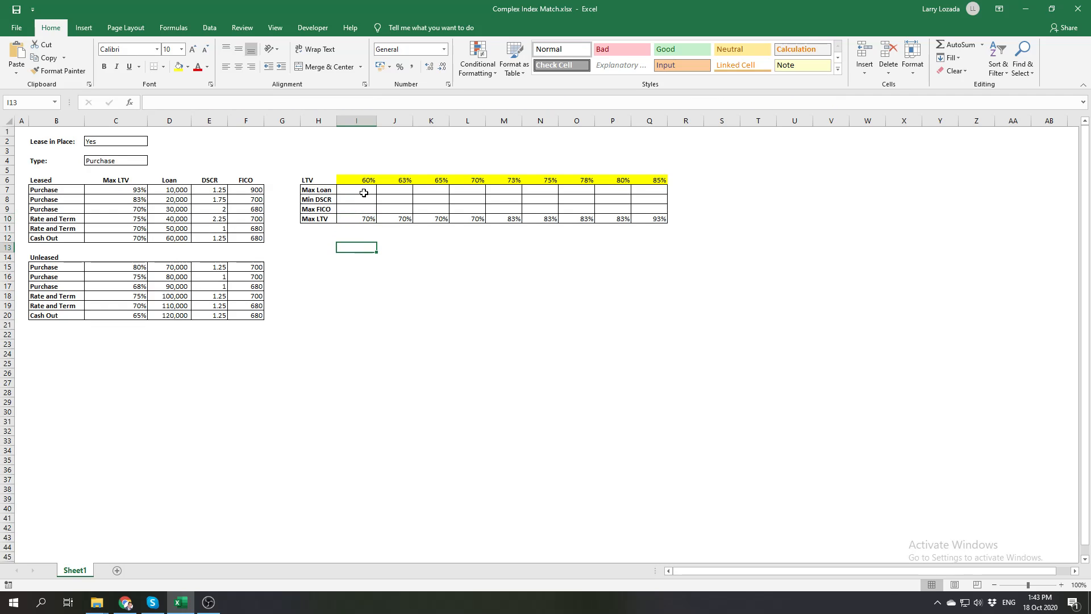
Examine the Max LTV and Loan columns of the Leased and Unleased tables alongside the Lease in Place and Type selections
click(363, 191)
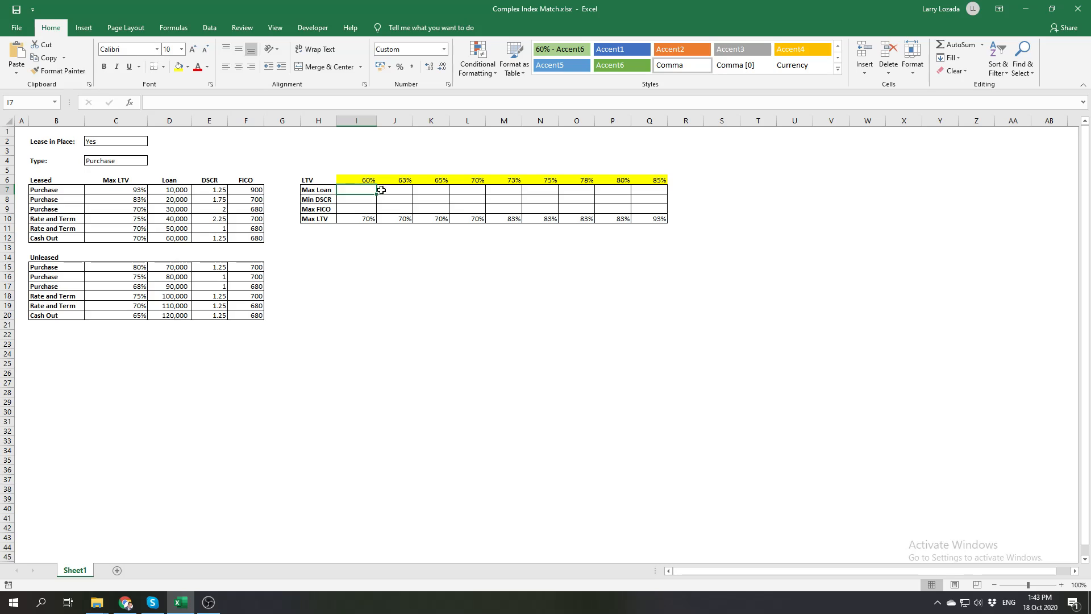
drag(141, 191, 142, 315)
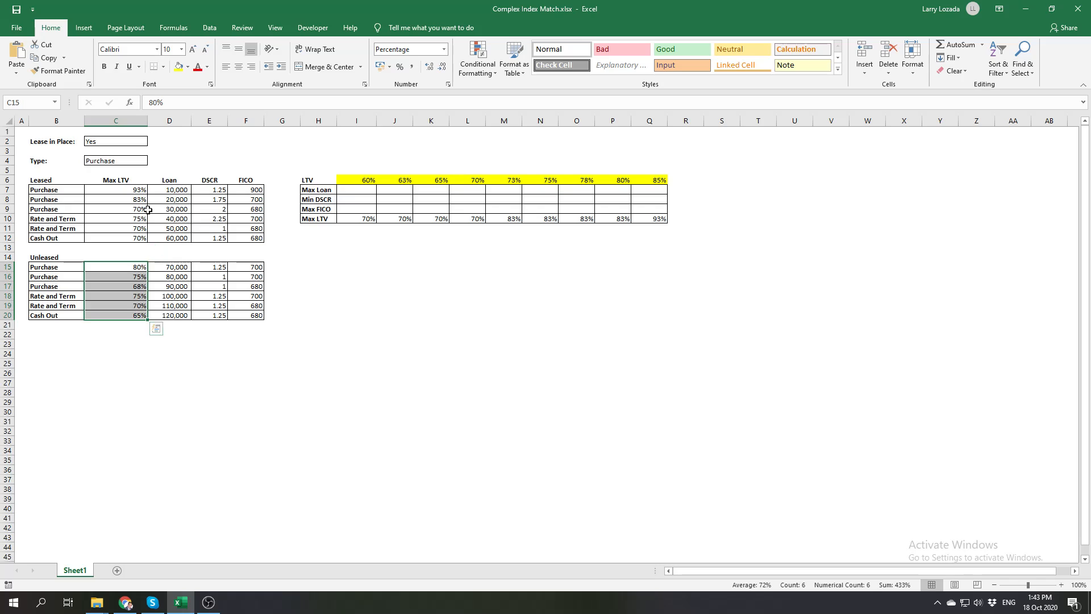
click(132, 142)
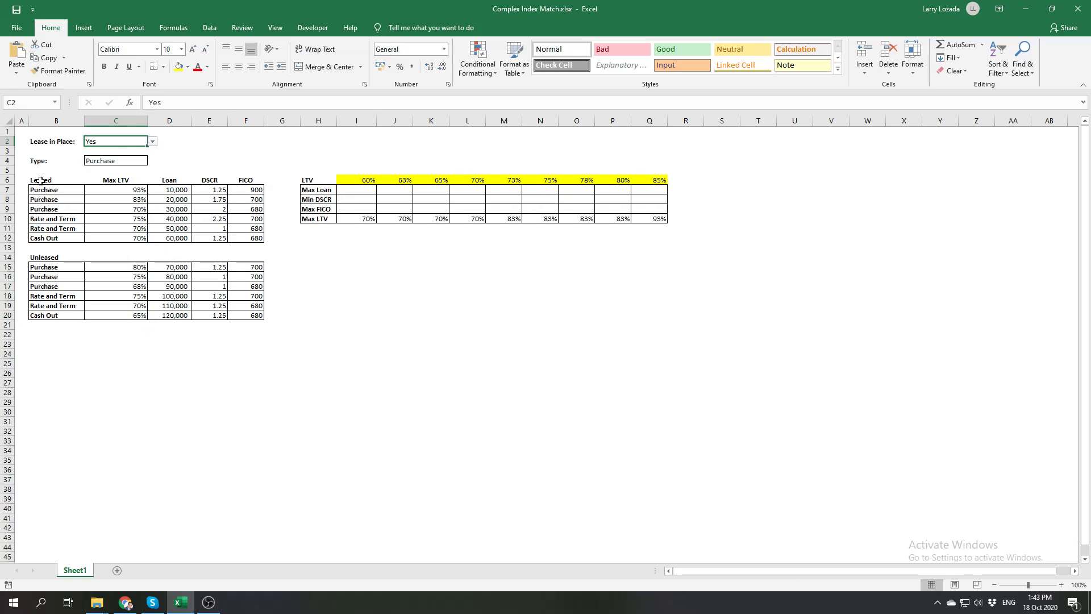
drag(177, 190, 179, 242)
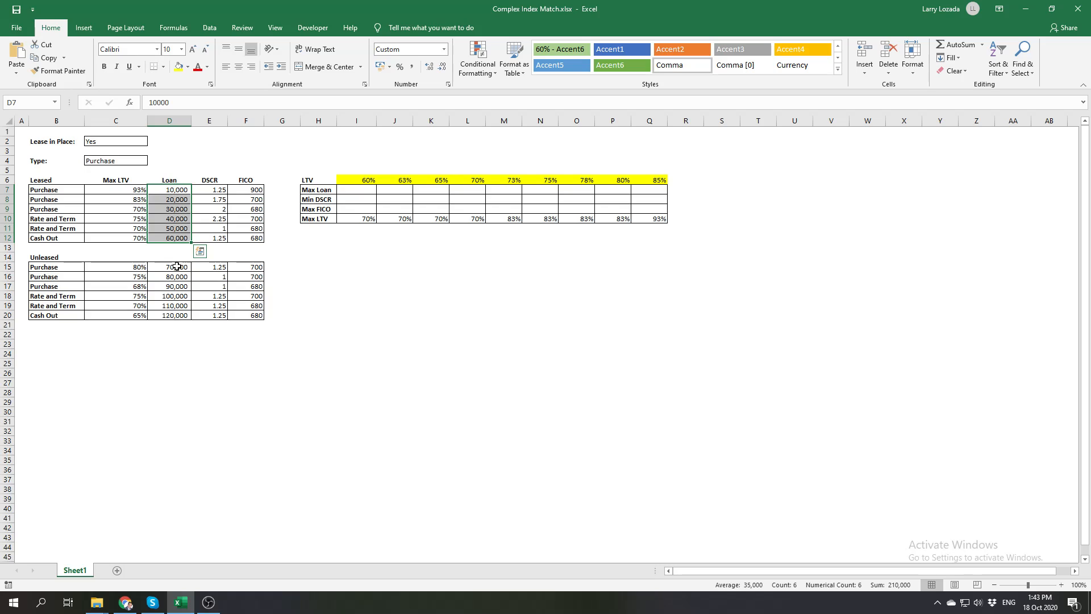
drag(177, 267, 183, 315)
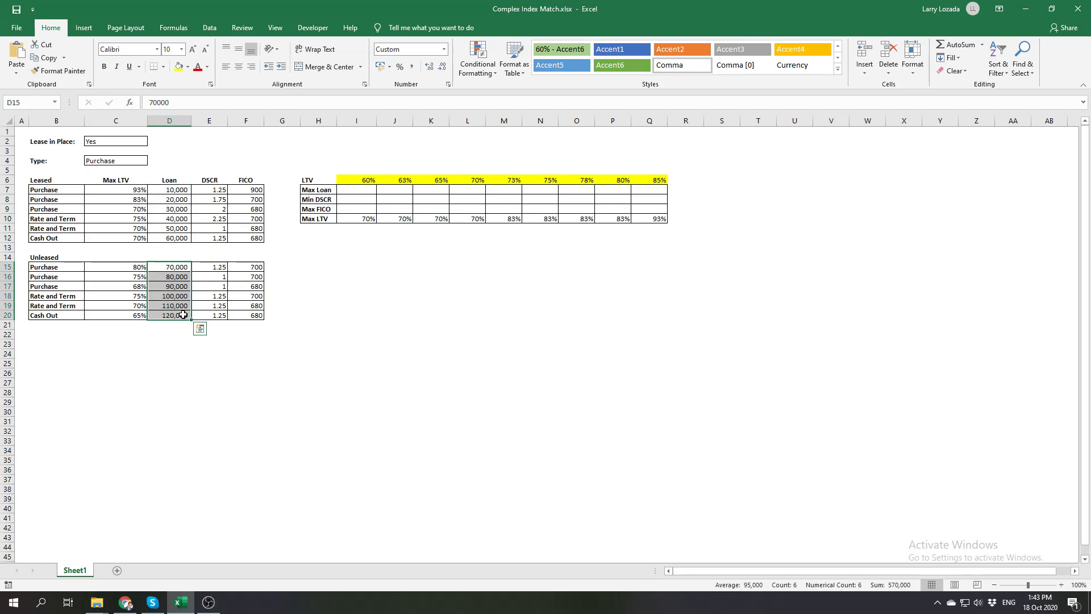
click(121, 160)
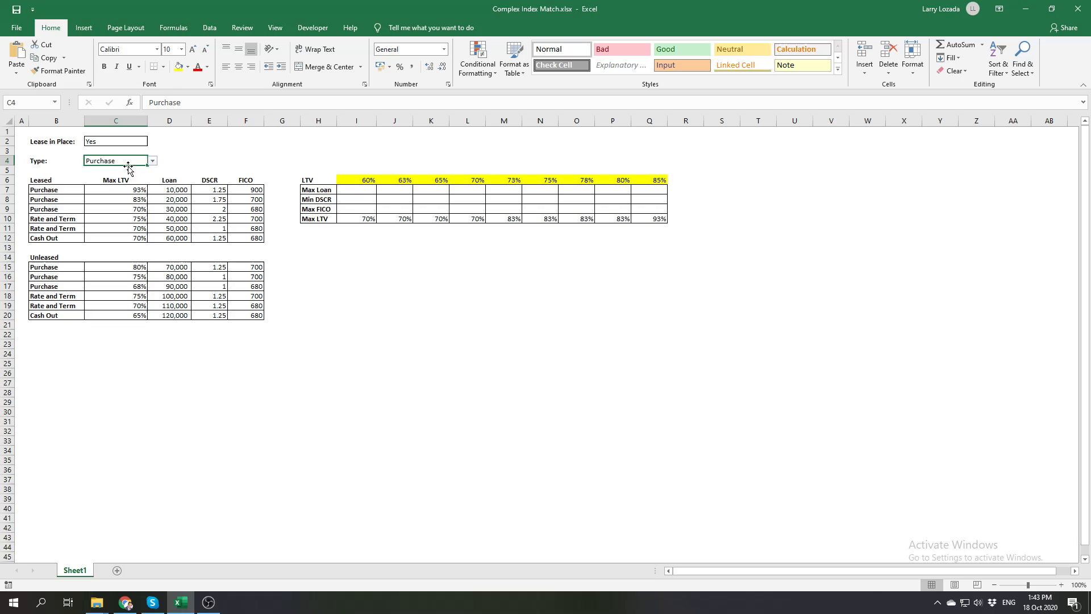
click(353, 218)
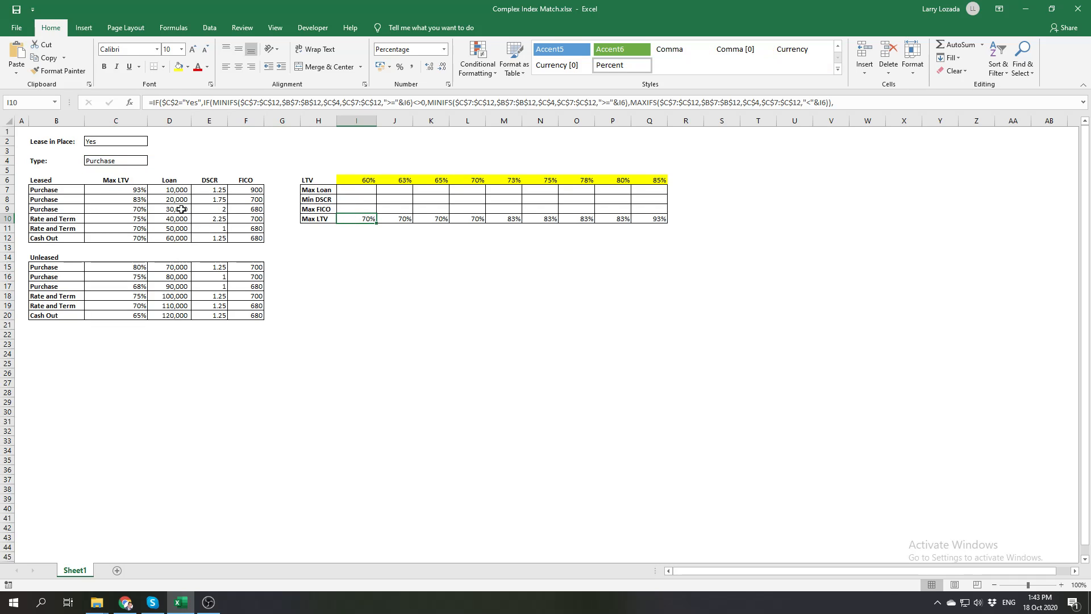
click(362, 190)
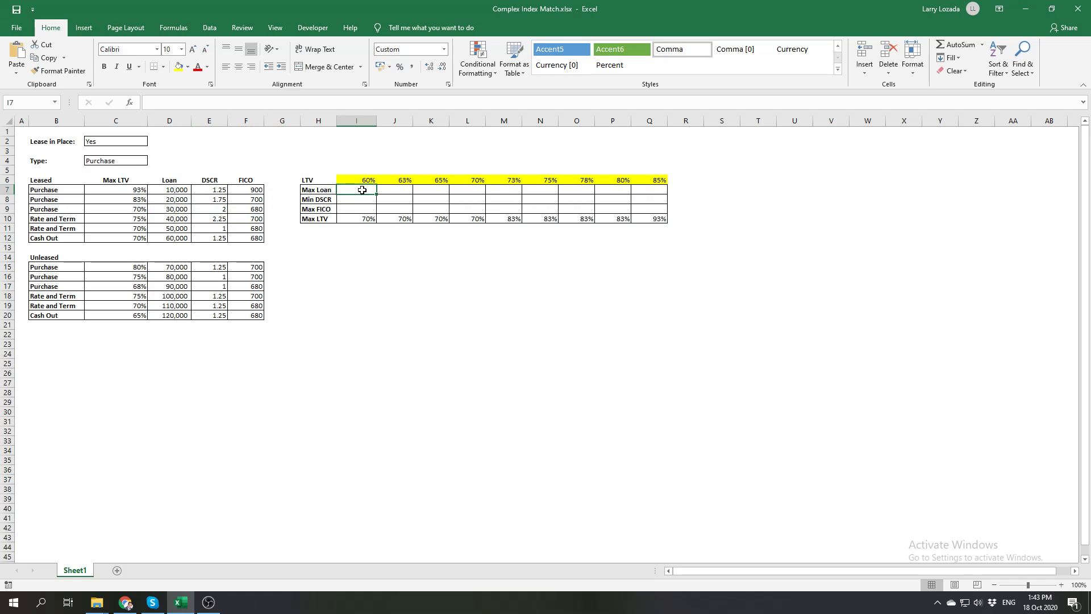
Trace how the 73% column's Max LTV and the selected type identify the matching loan row in the Leased table
click(508, 219)
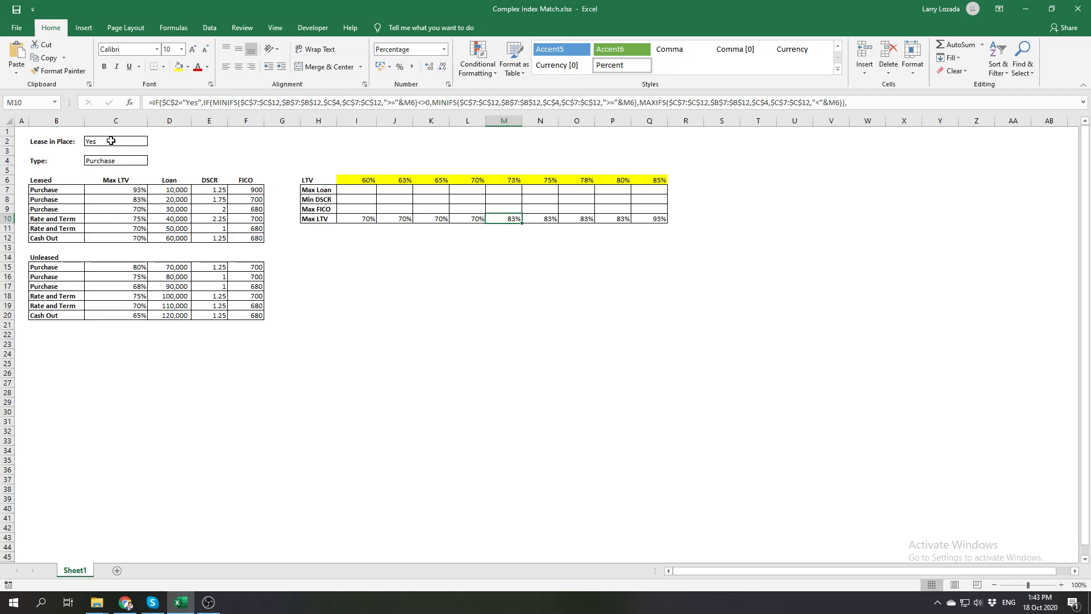
click(106, 161)
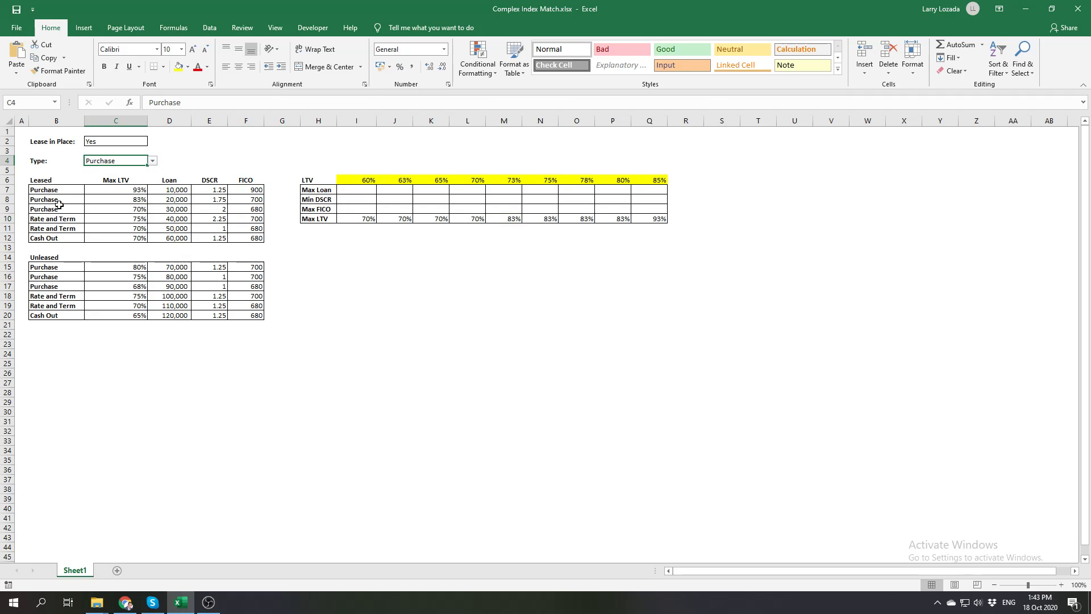
click(176, 200)
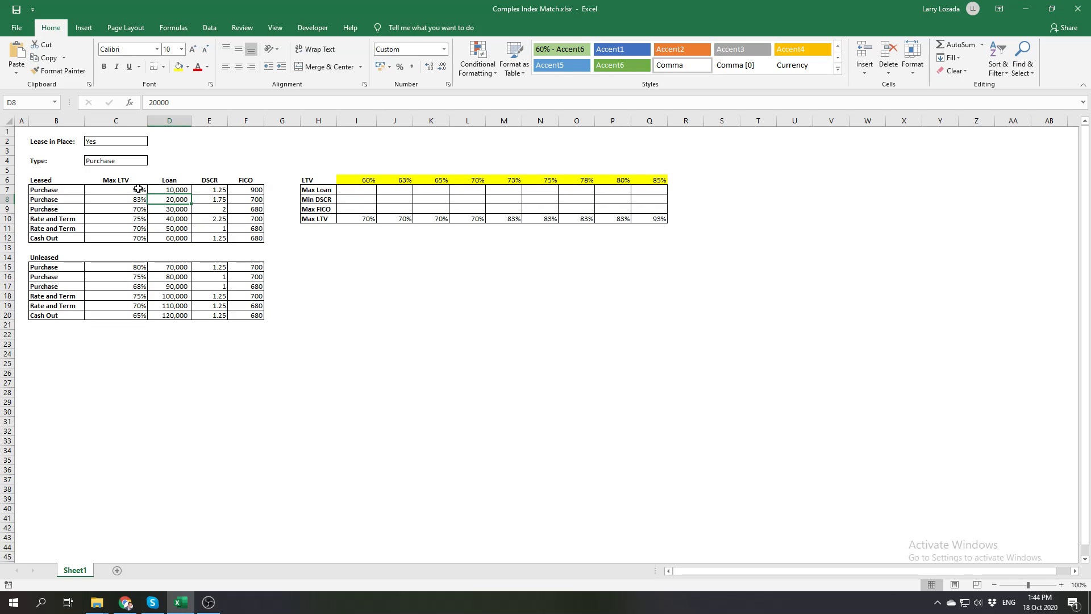
drag(138, 189, 131, 235)
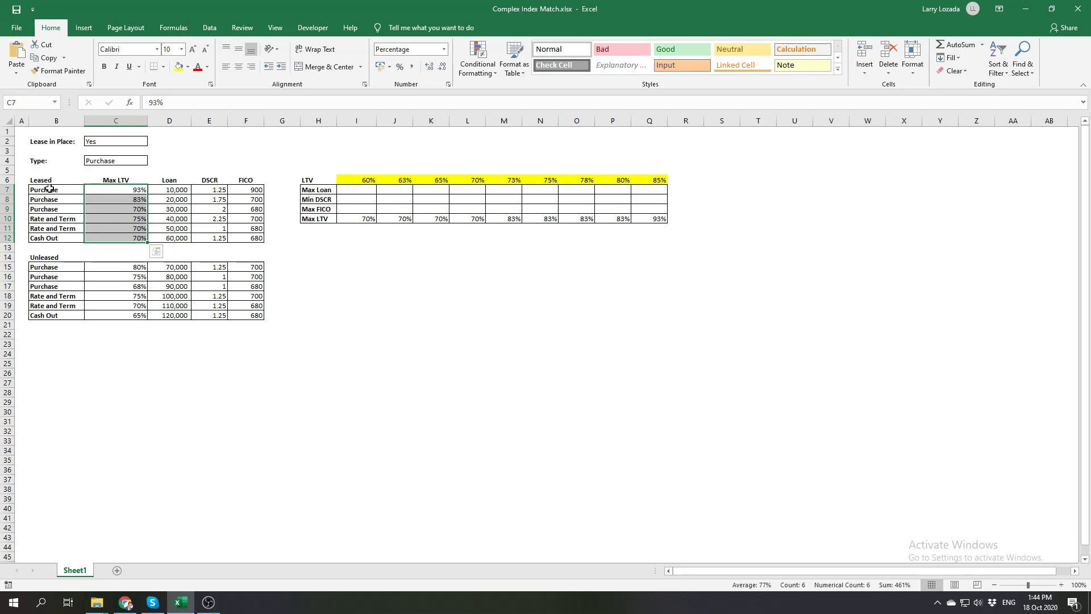
drag(48, 189, 47, 238)
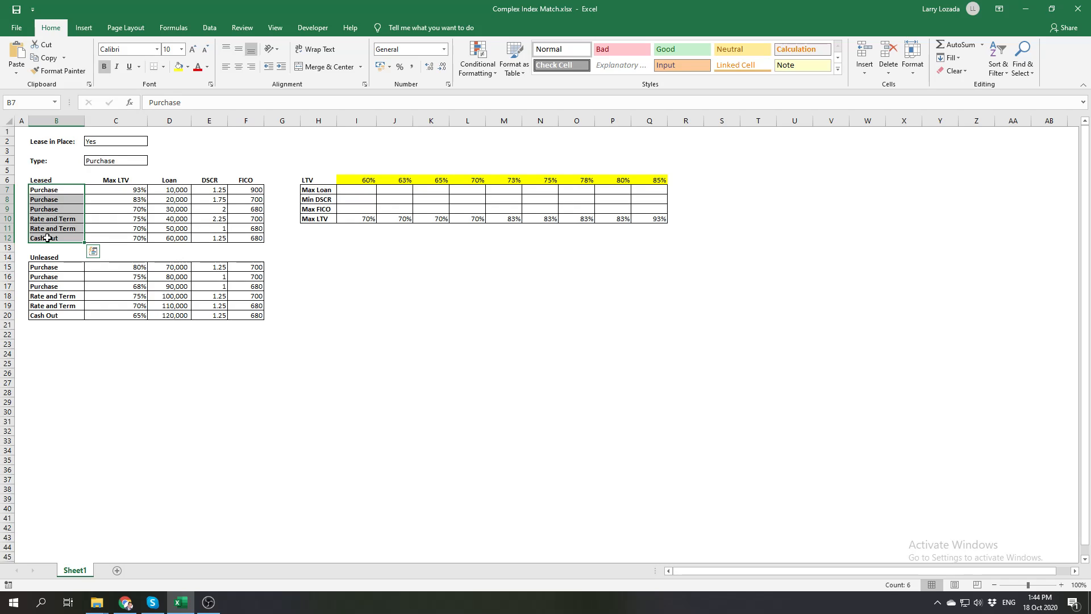
click(128, 189)
drag(129, 189, 132, 211)
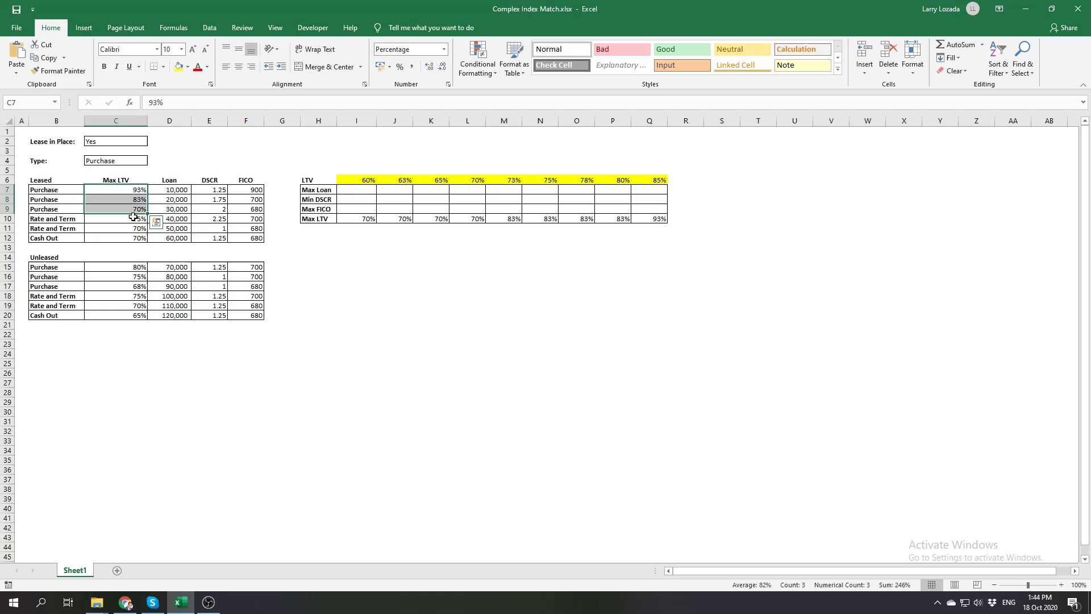
click(368, 250)
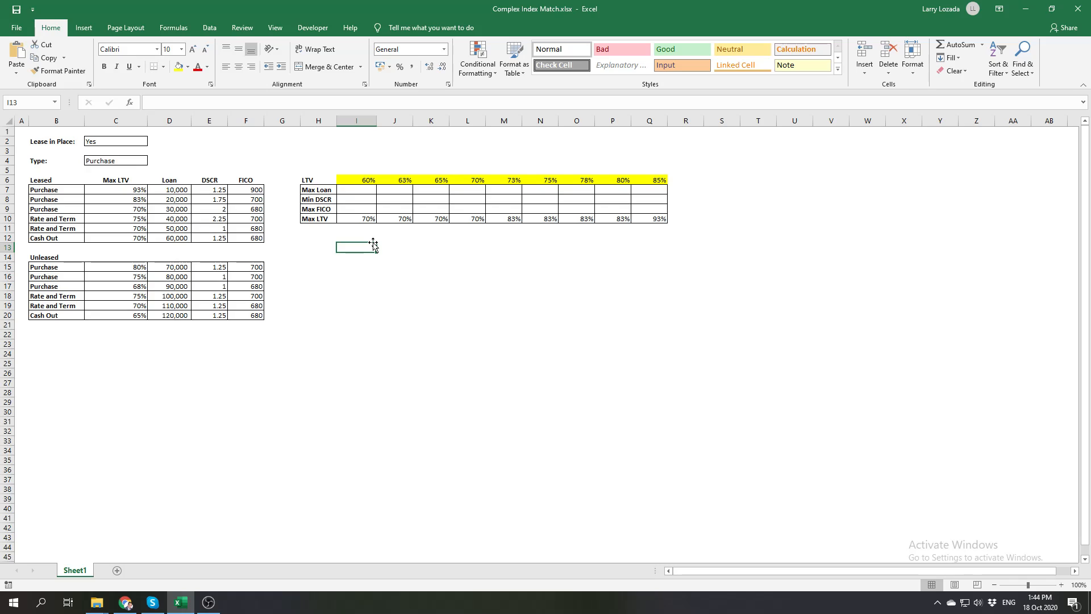
Begin the Max Loan formula in I7 with an INDEX over the Leased loan amounts, using the absolute range $D$7:$D$12
click(361, 191)
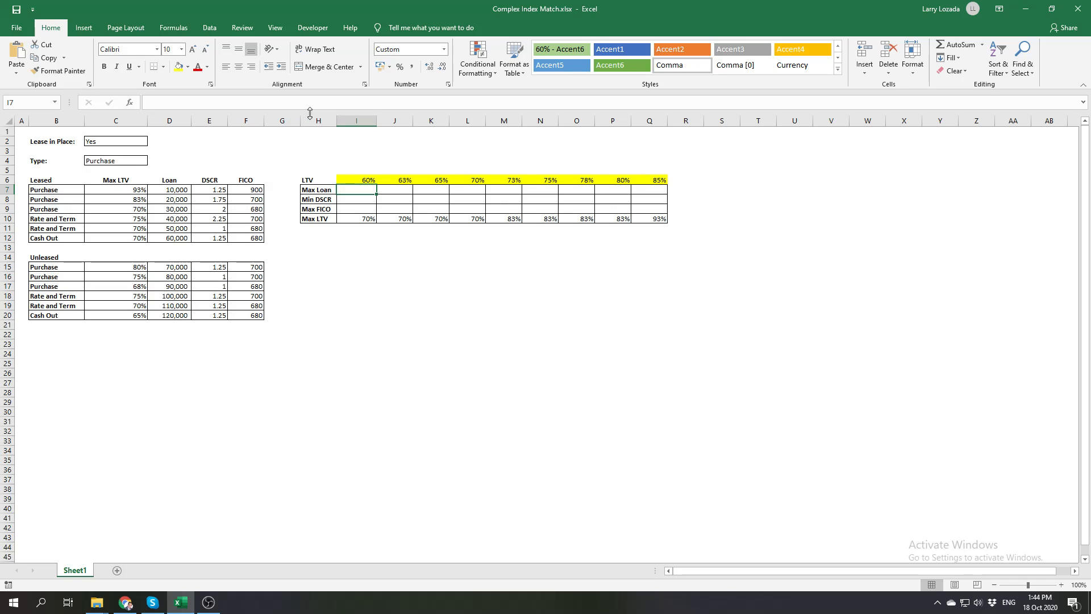
drag(310, 111, 312, 122)
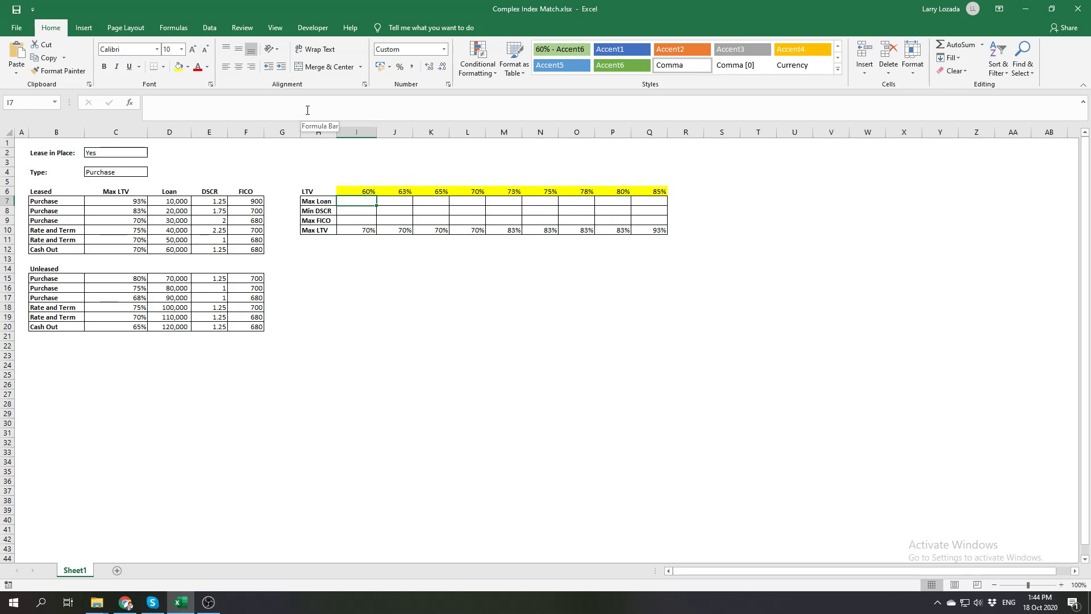
click(307, 110)
text(=)
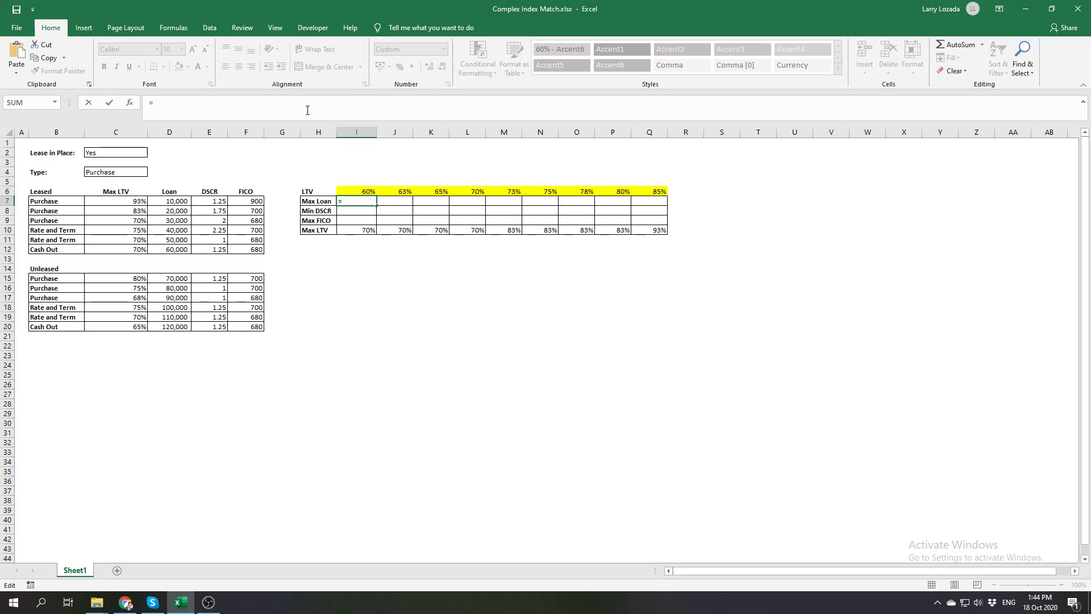
text(INDEX()
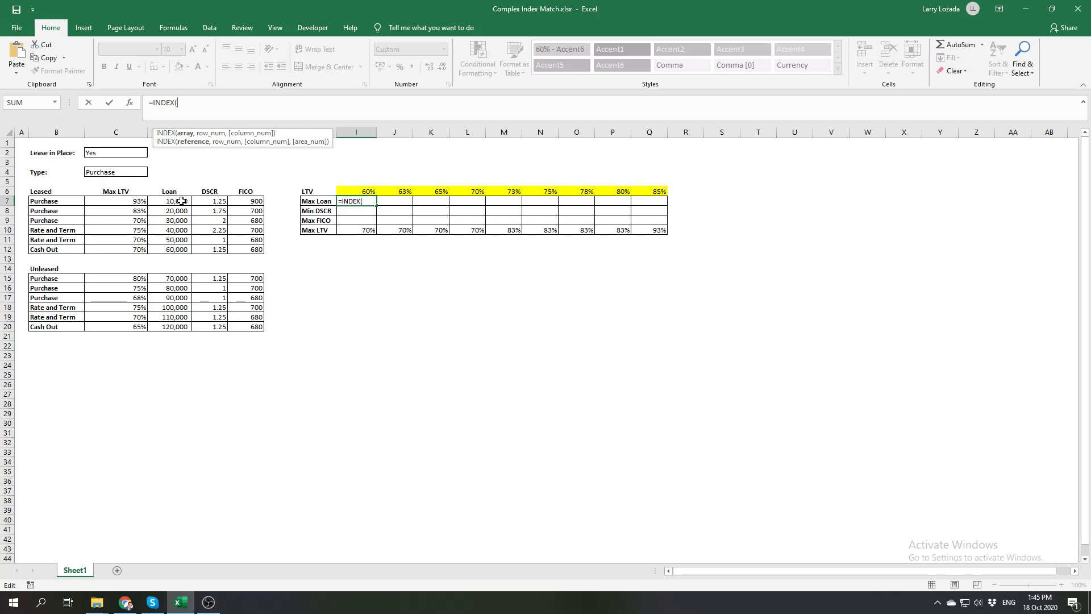
drag(179, 202, 177, 251)
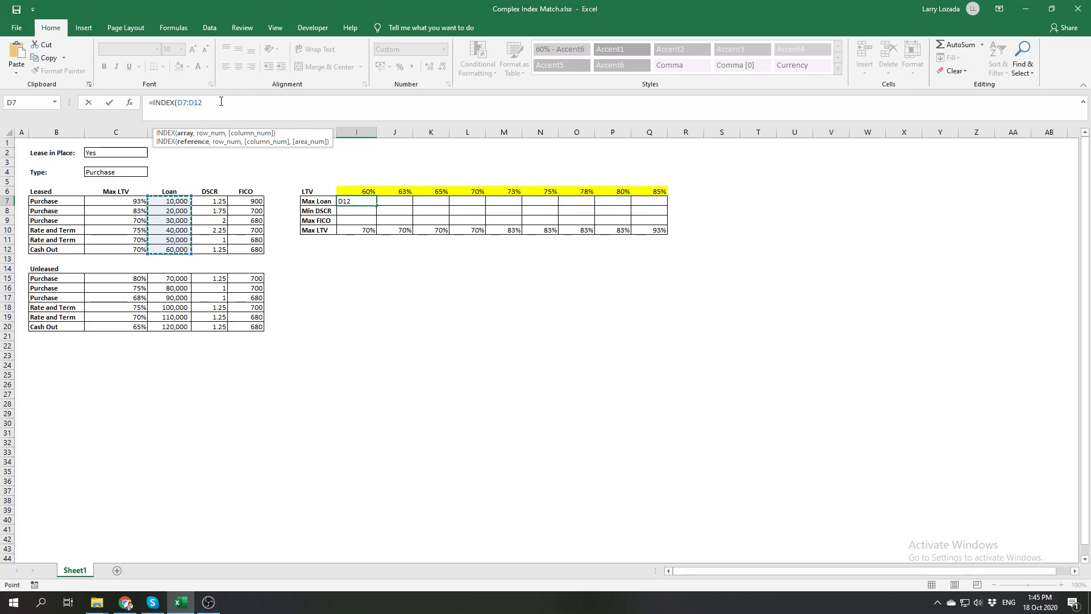
key(F4)
Add a MATCH as the row argument, with lookup value 1 and a nested INDEX opened as its lookup array
text(,MATCH()
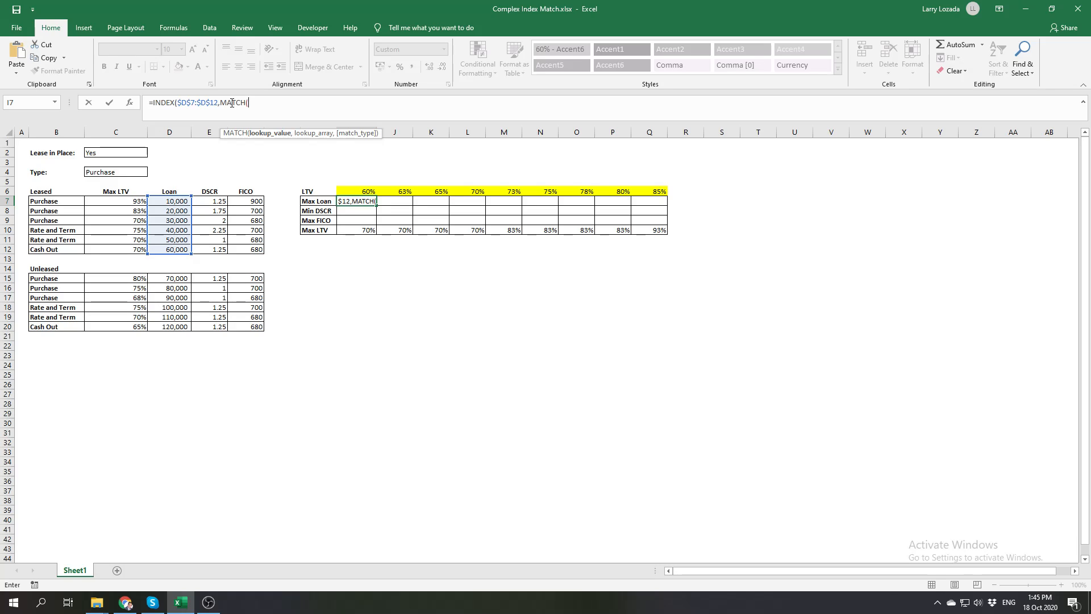
text(1,)
text(in)
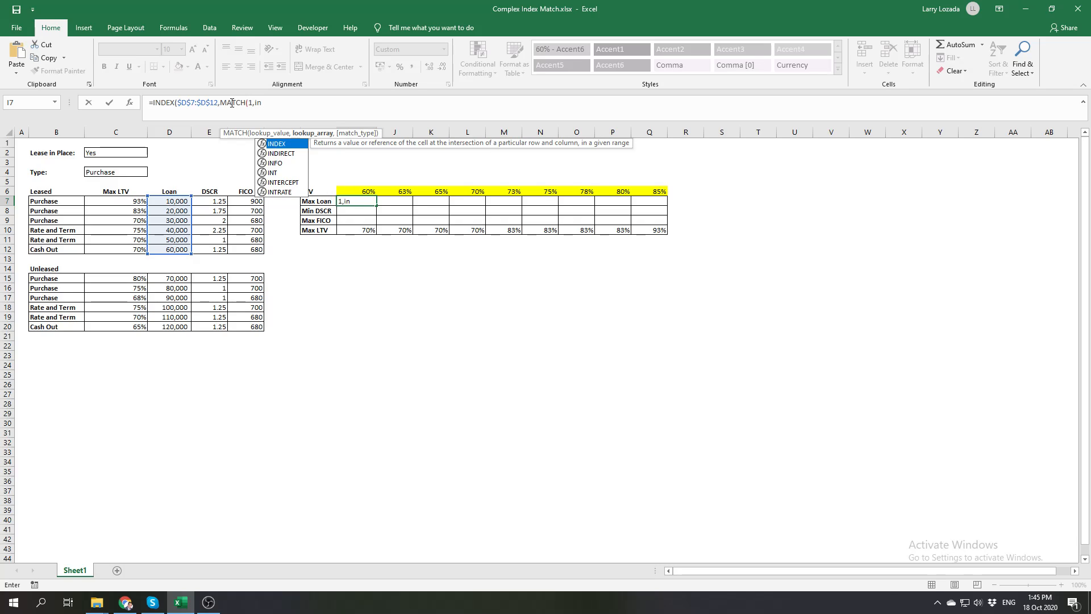
key(Tab)
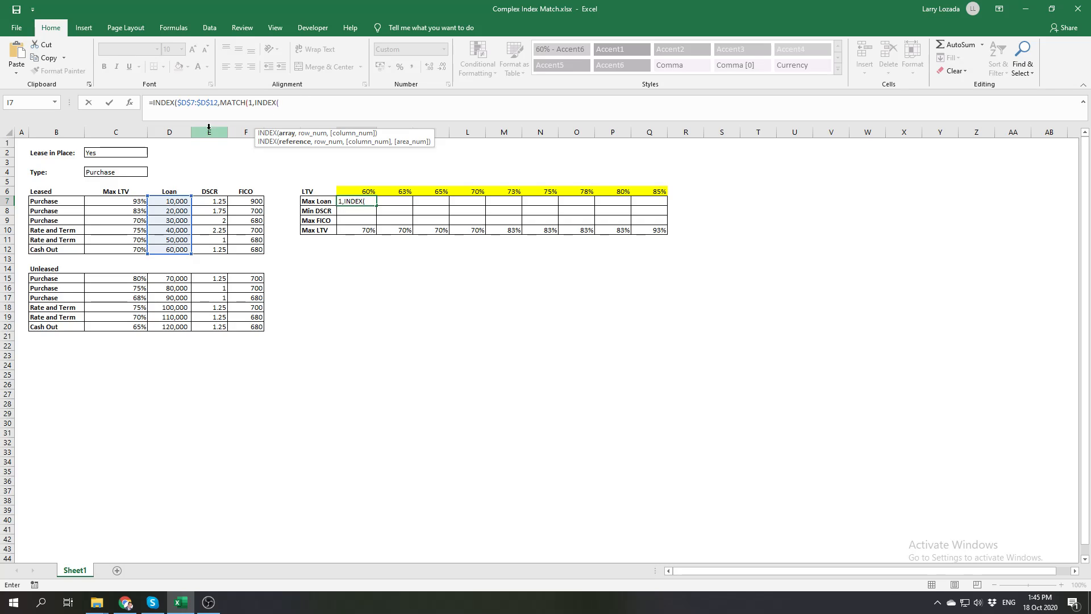
click(108, 154)
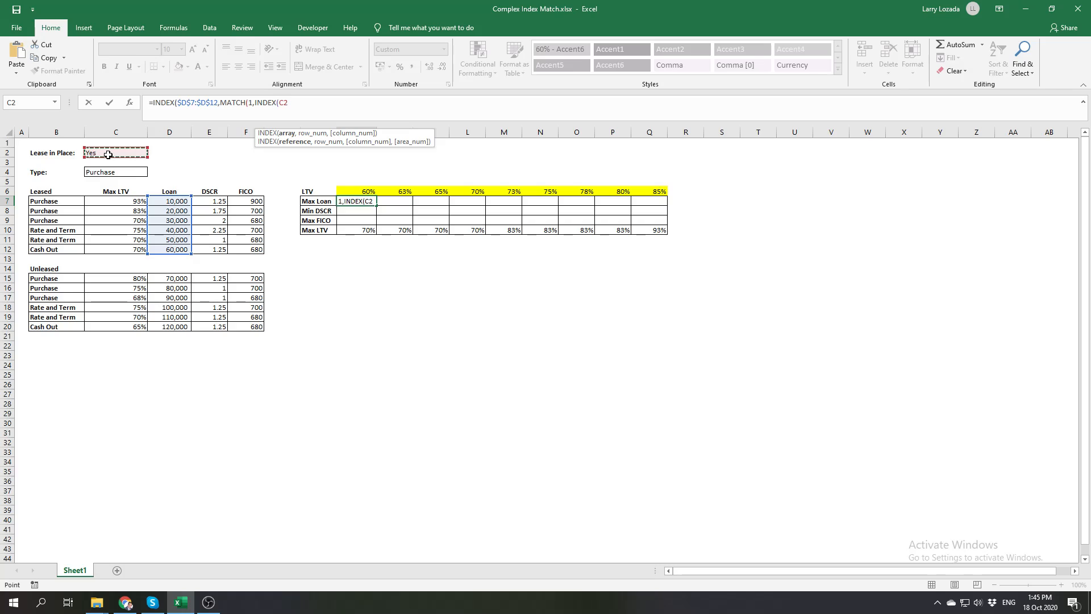
key(F4)
text(=)
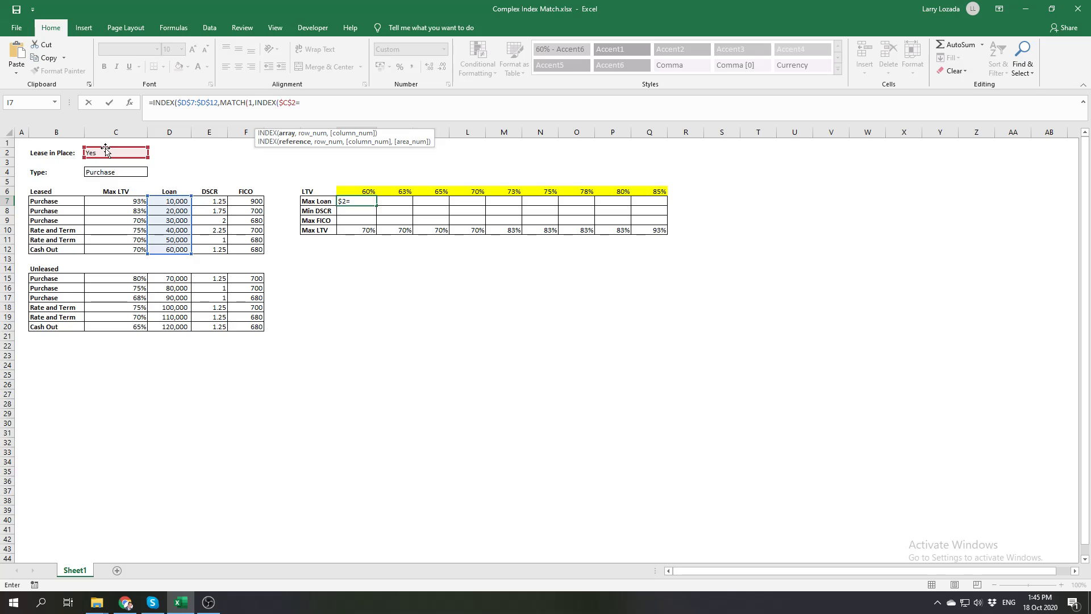
key(BackSpace)
key(BackSpace)
key(BackSpace)
key(BackSpace)
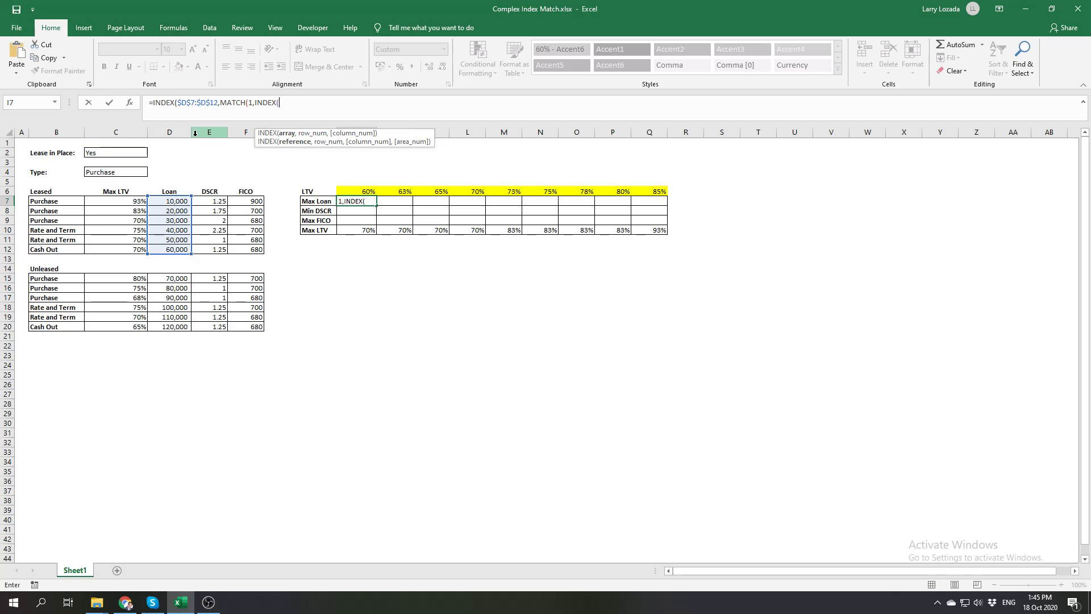
Add the type criterion to the nested INDEX in I7, comparing $C$4 with $B$7:$B$12 and enclosing the comparison in its own parentheses
click(134, 173)
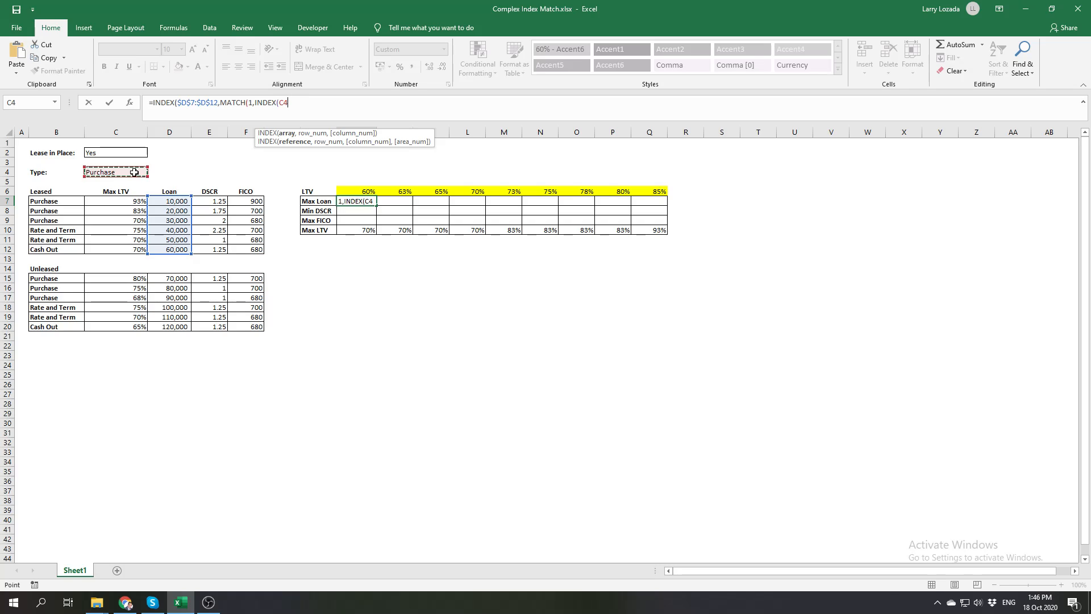
key(F4)
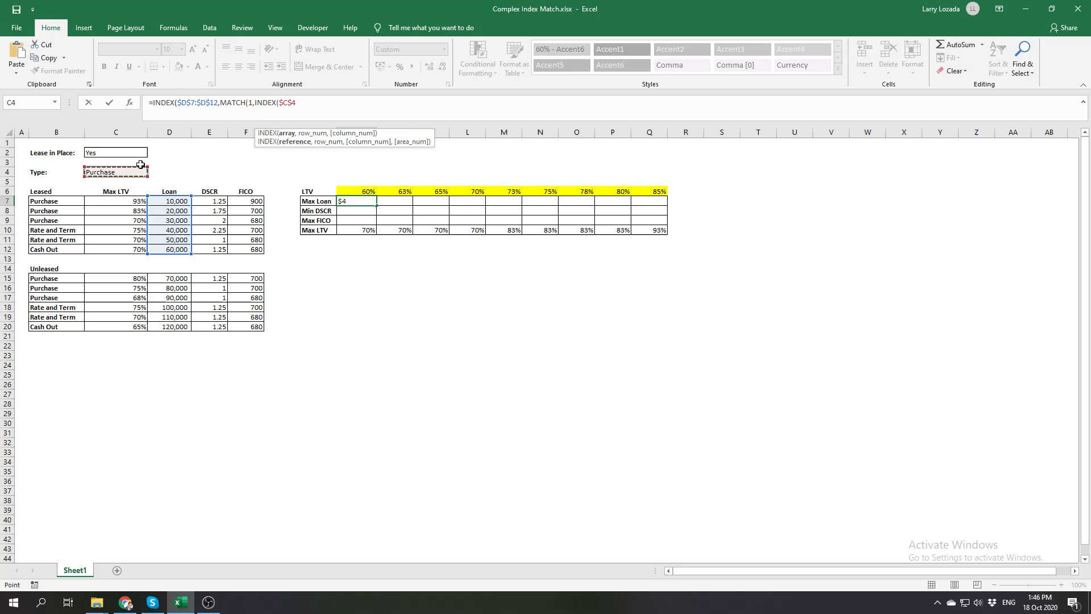
text(=)
drag(69, 203, 59, 249)
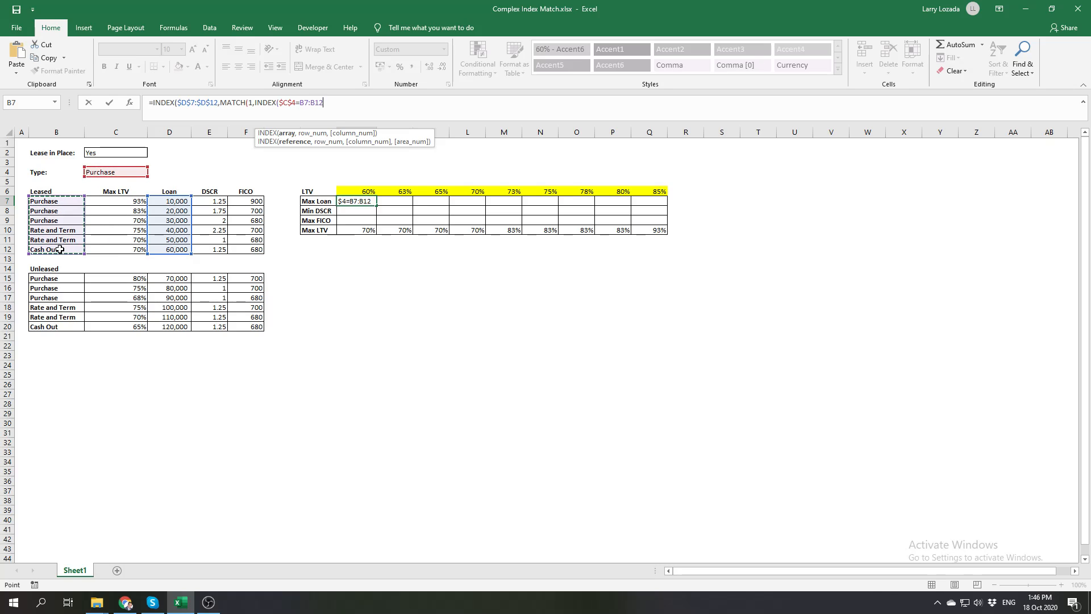
key(F4)
text())
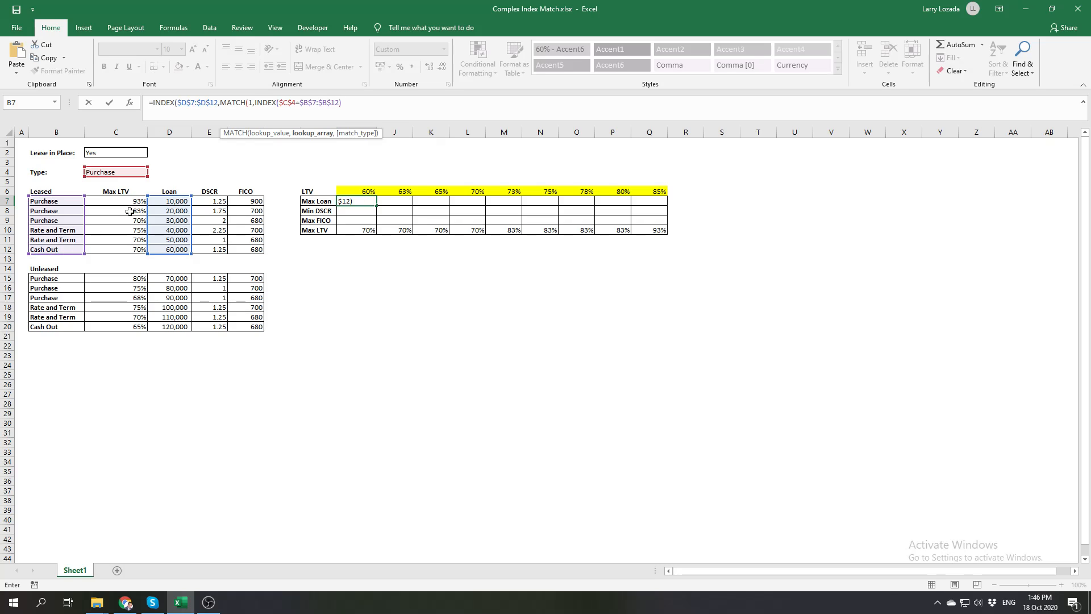
click(280, 103)
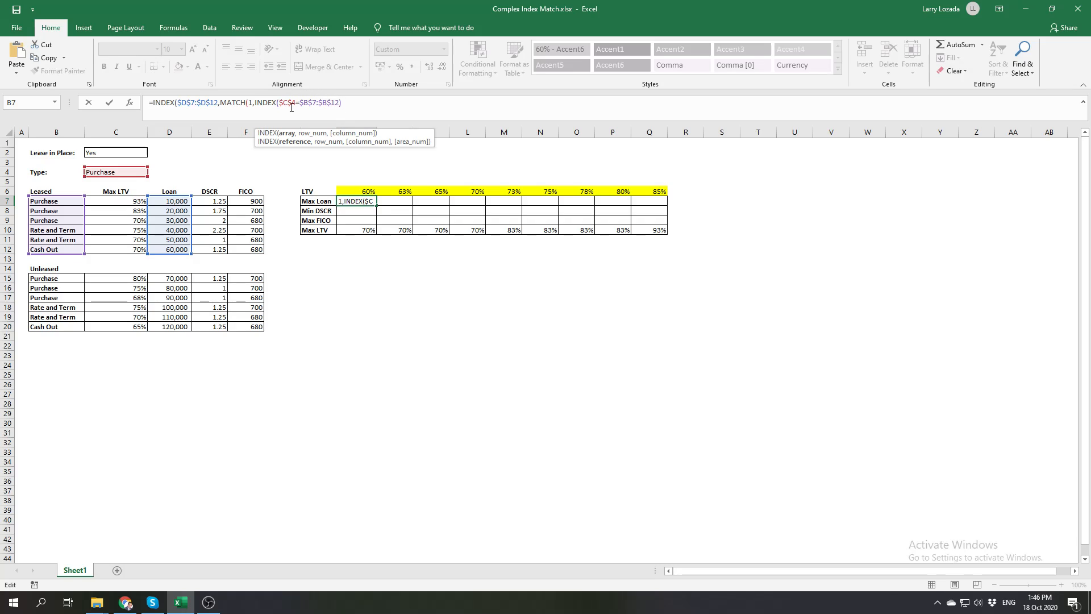
text(()
Multiply the type criterion by a second parenthesized criterion comparing $I$10 with the Leased Max LTV range $C$7:$C$12
click(377, 99)
text(*()
click(354, 230)
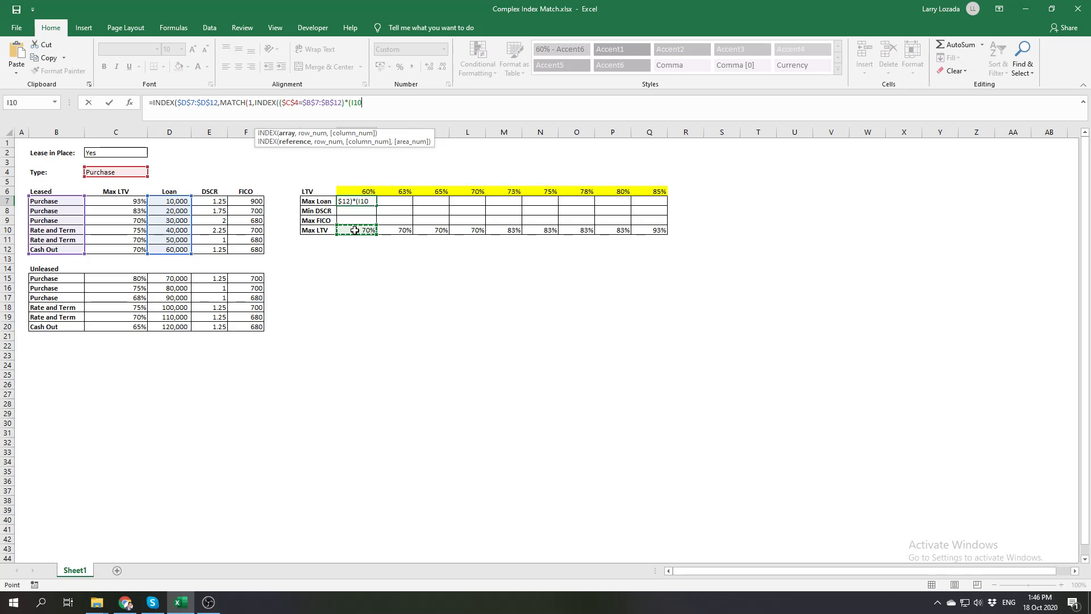
key(F4)
text(=)
drag(135, 201, 141, 248)
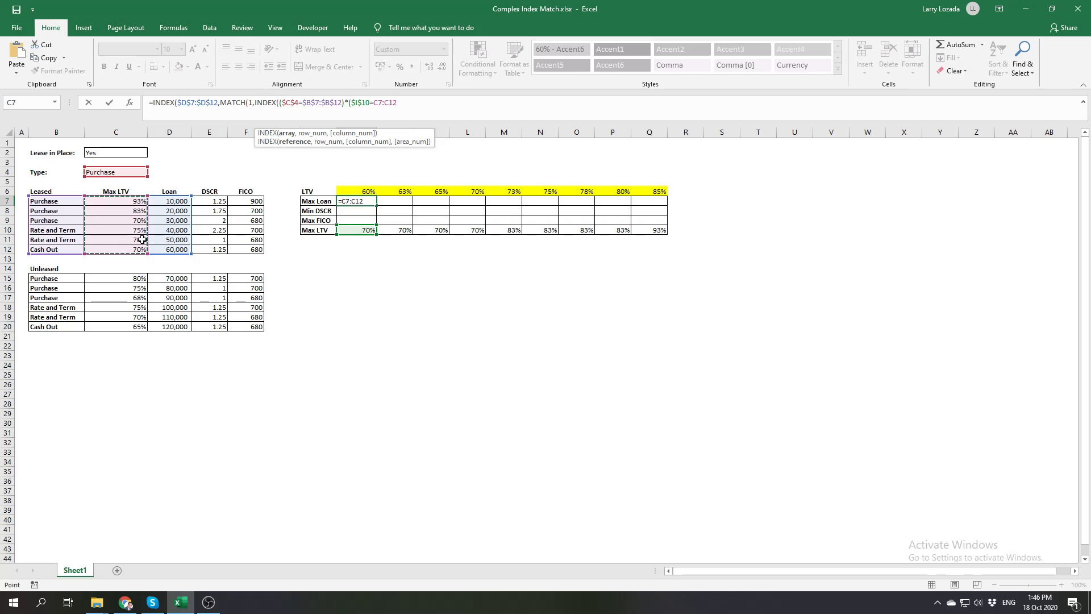
key(F4)
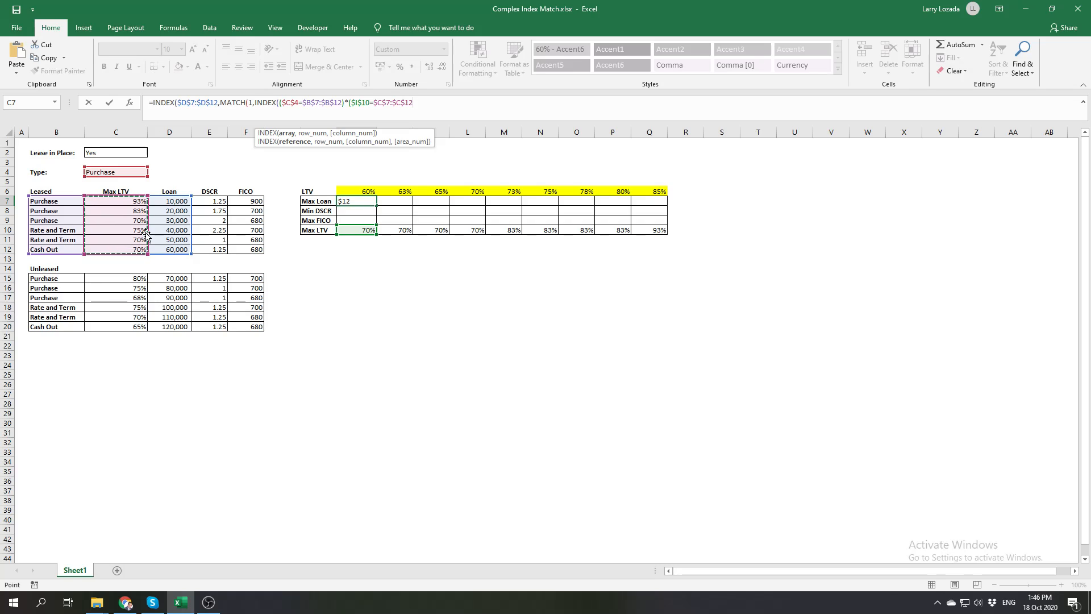
text()))
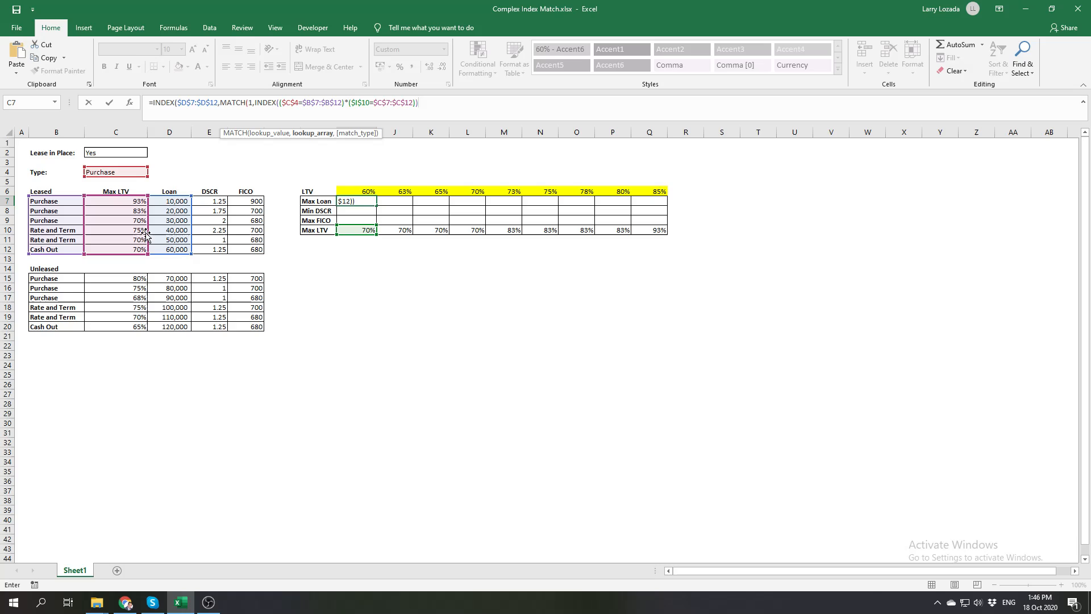
Finish the nested INDEX with row number 0 and column number 1, and close it
text(,)
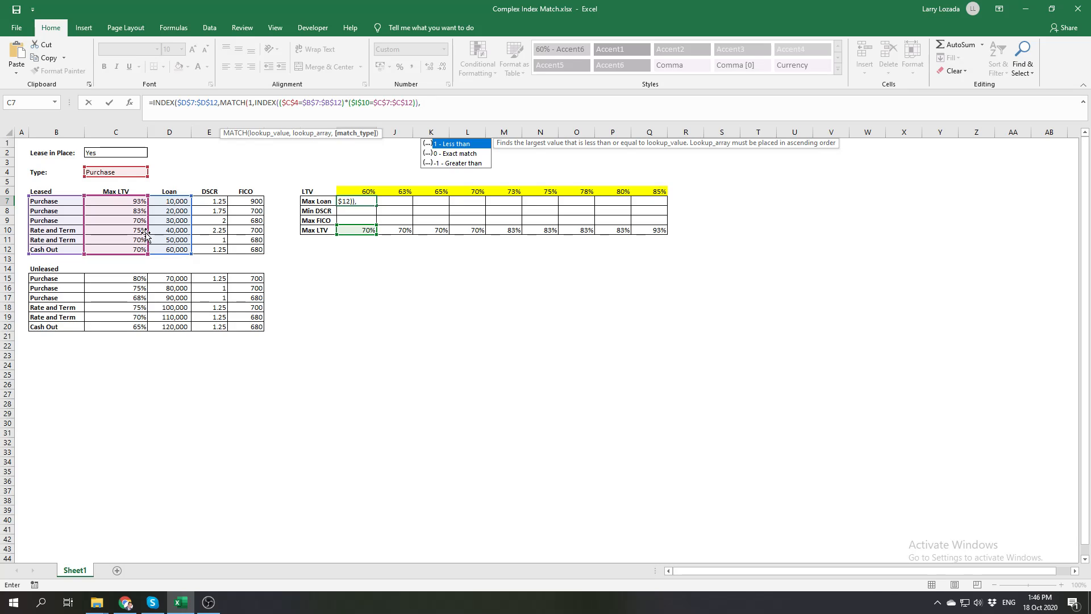
key(BackSpace)
key(BackSpace)
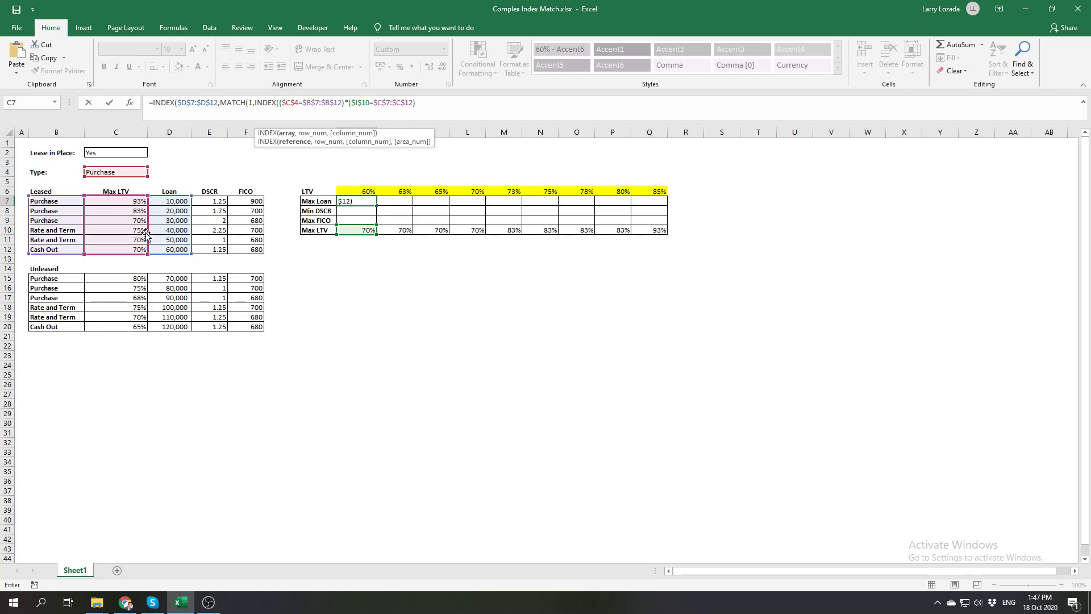
text(,)
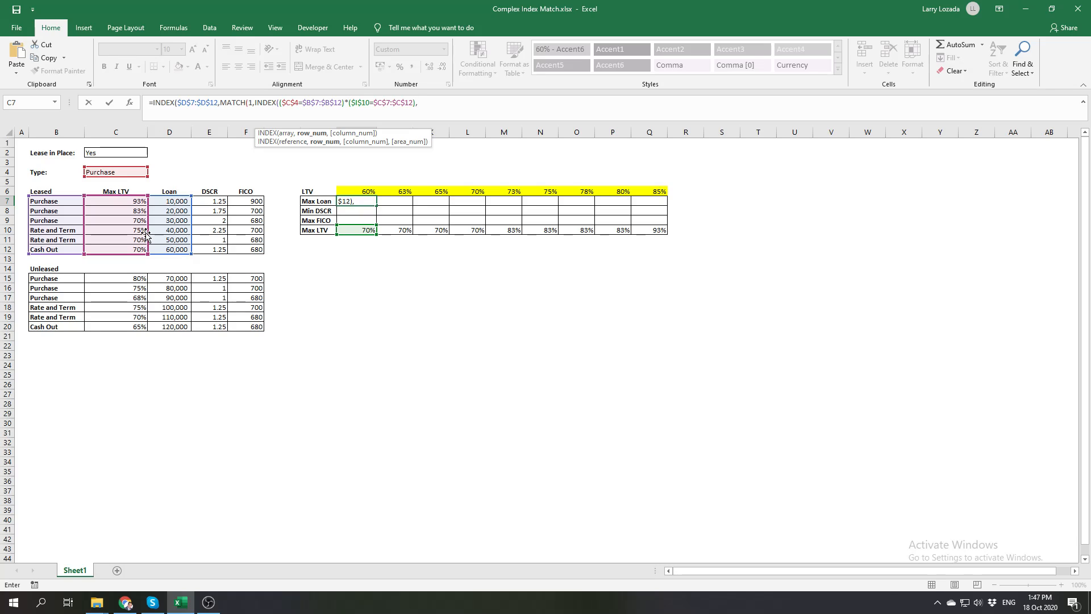
text(0,1))
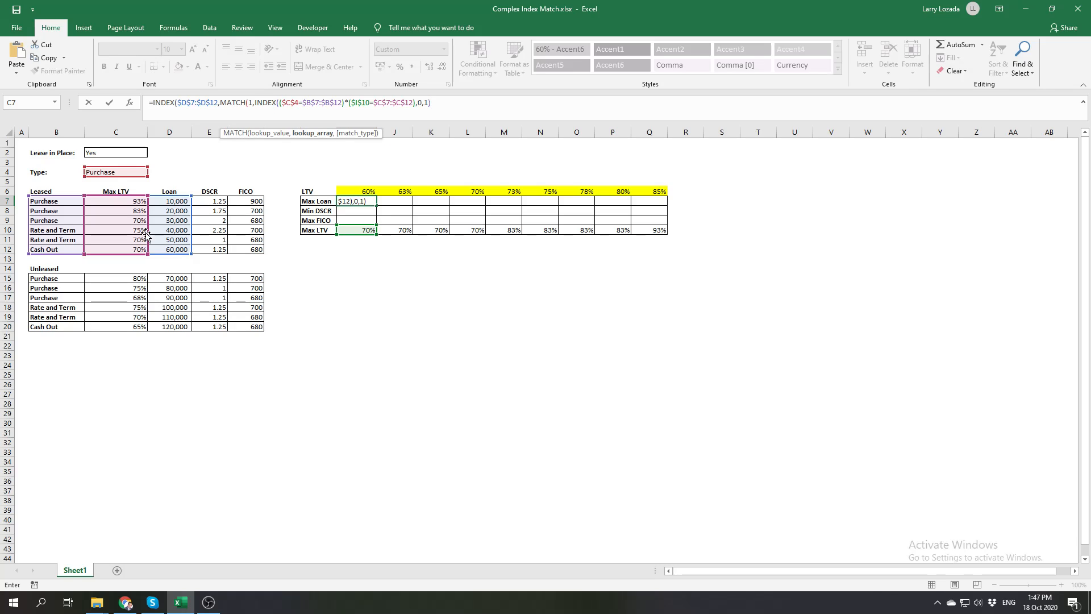
text(,)
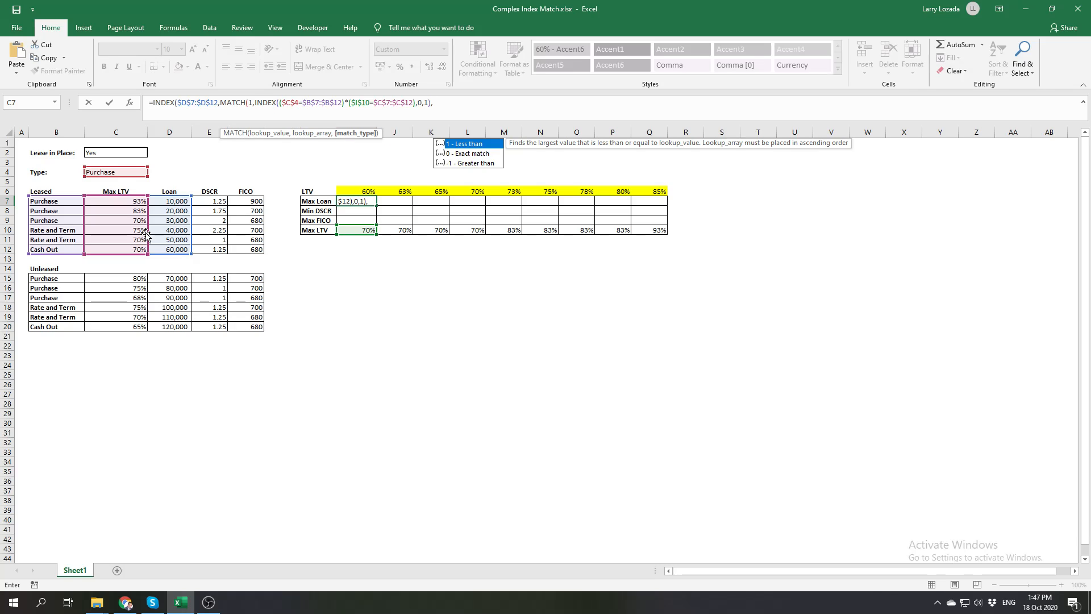
Set the MATCH type to exact match (0), close the remaining functions and enter the Max Loan formula in I7
key(Down)
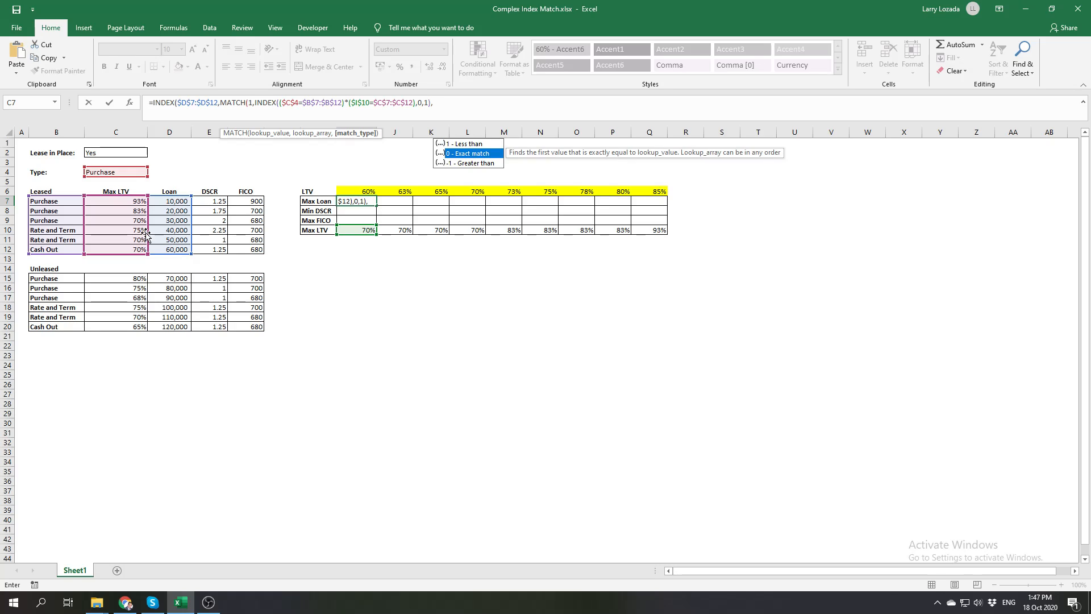
key(Tab)
text())
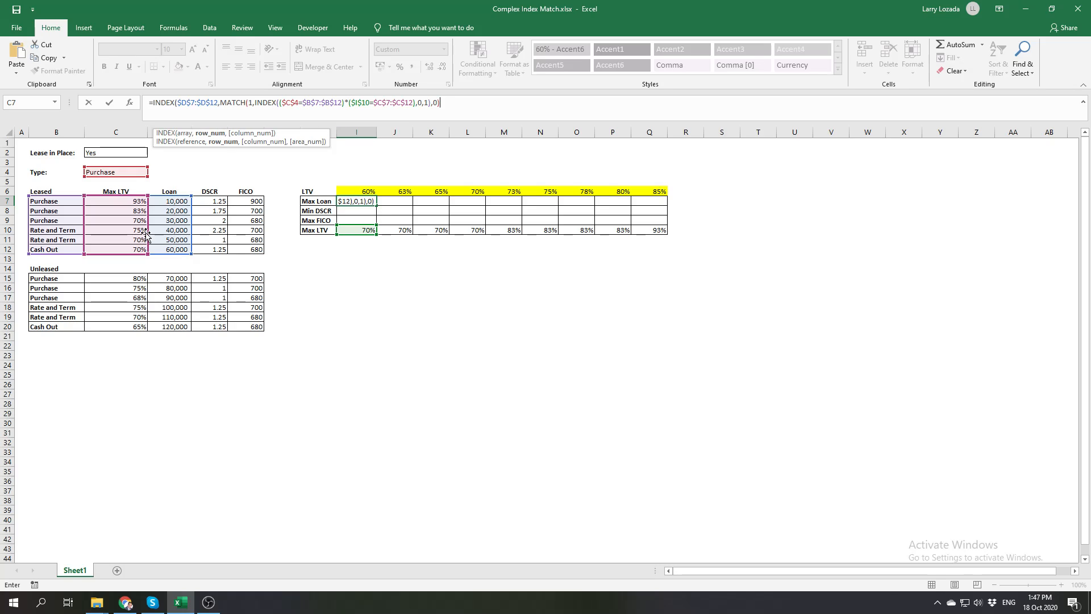
text())
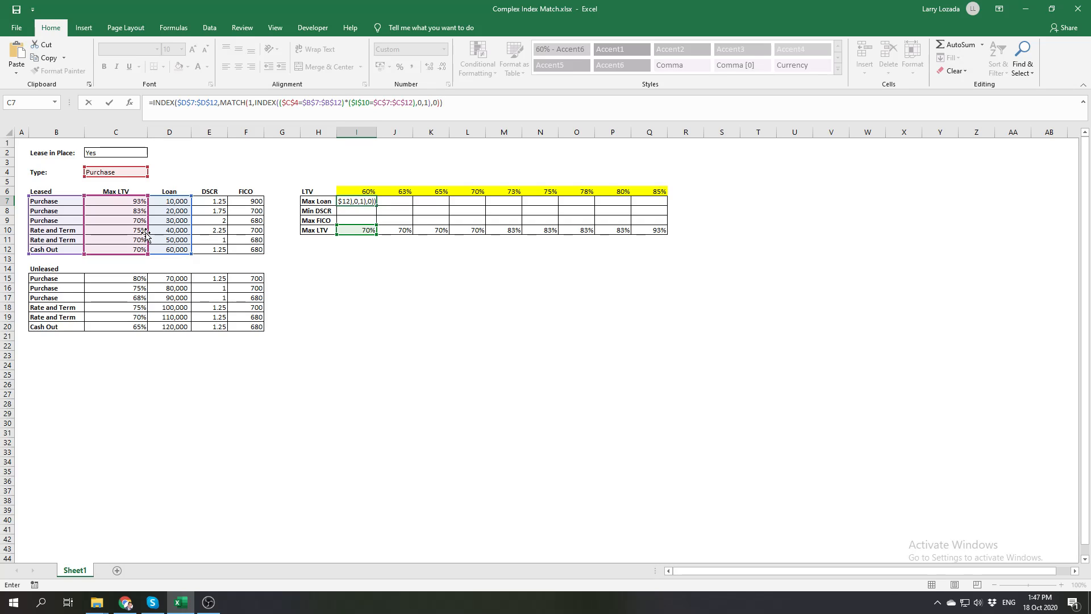
key(Return)
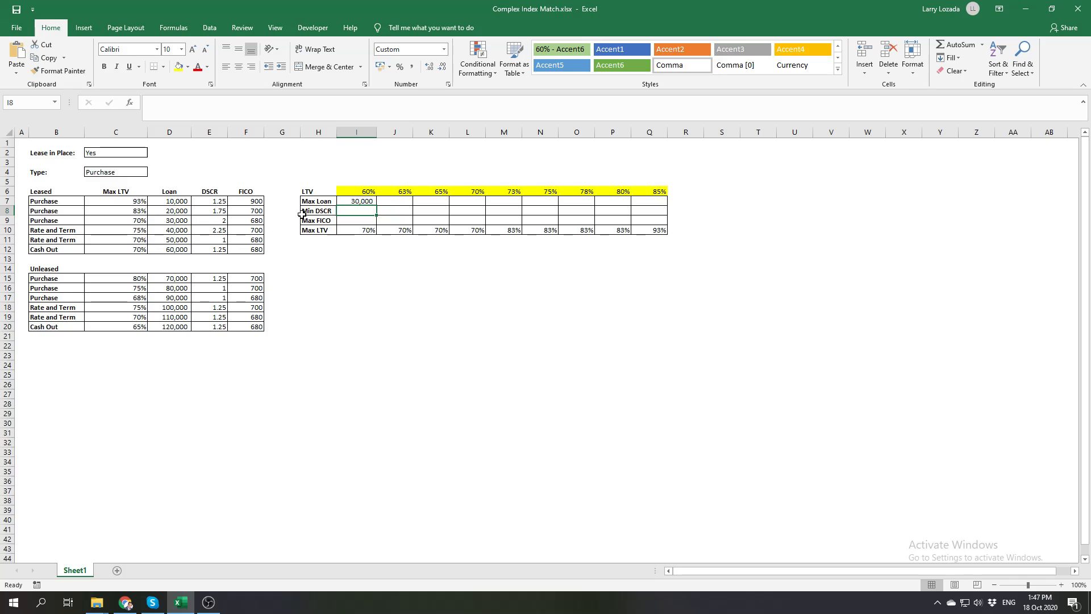
Remove the nested INDEX and its 0 and 1 arguments from the I7 formula, leaving the multiplied criteria directly as MATCH's lookup array
click(348, 201)
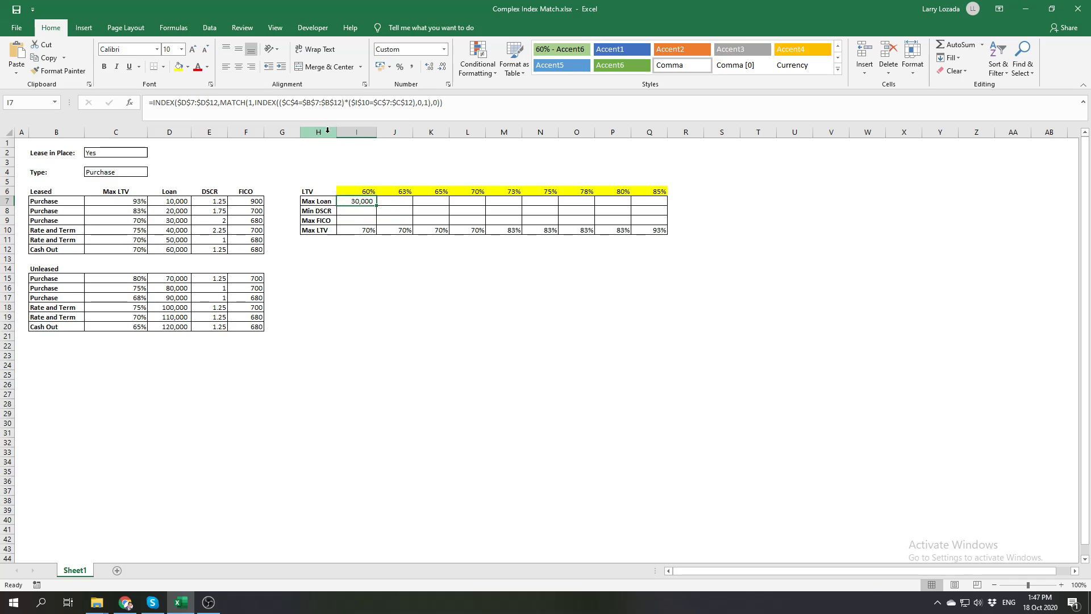
click(282, 102)
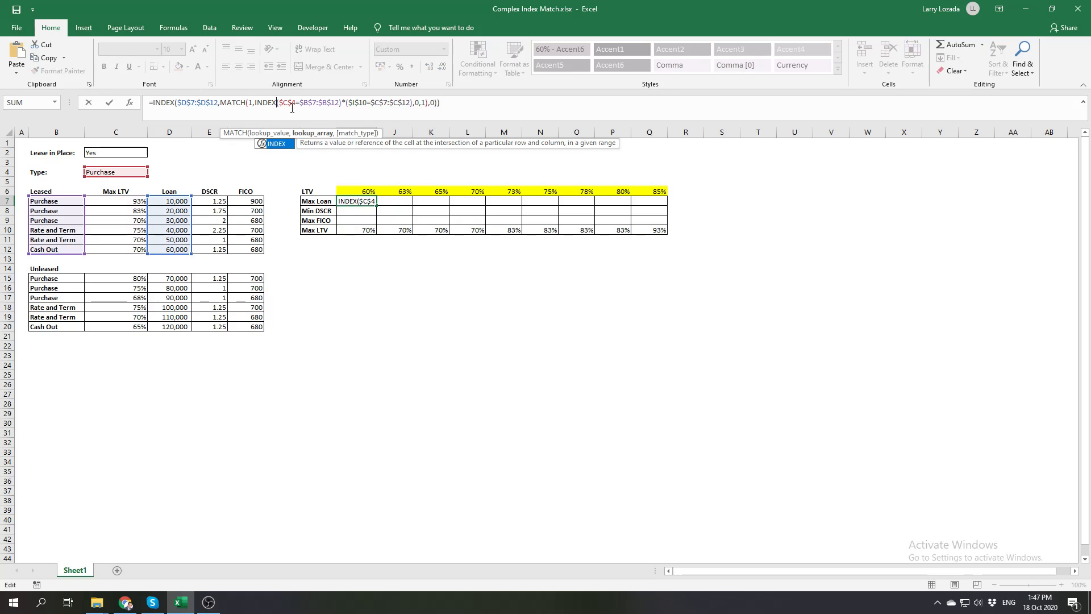
key(BackSpace)
key(BackSpace)
key(BackSpace)
key(BackSpace)
key(BackSpace)
key(BackSpace)
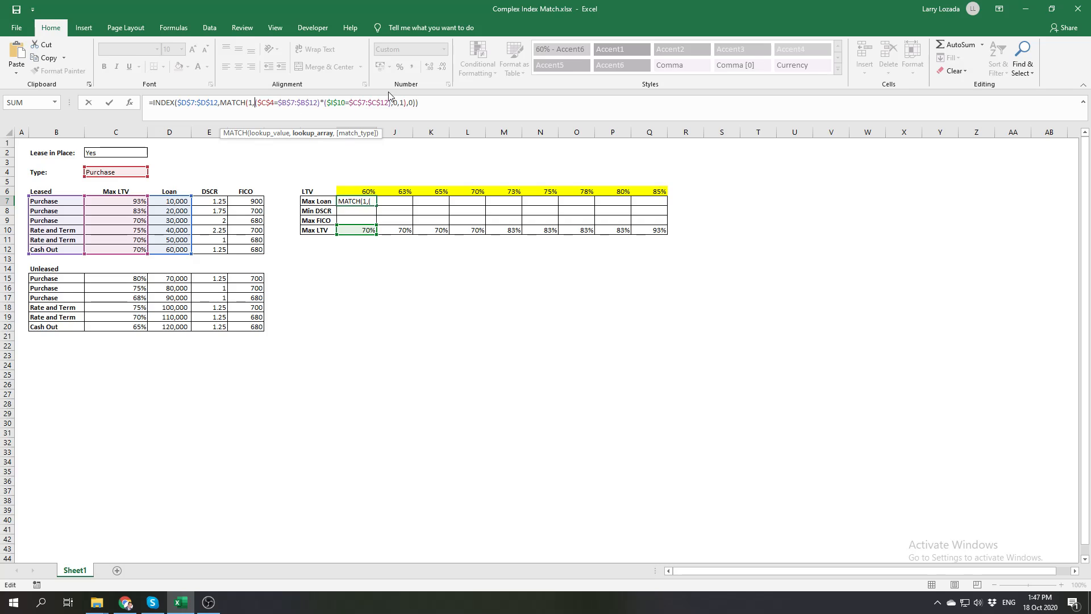
click(406, 103)
key(BackSpace)
key(BackSpace)
key(BackSpace)
key(BackSpace)
key(BackSpace)
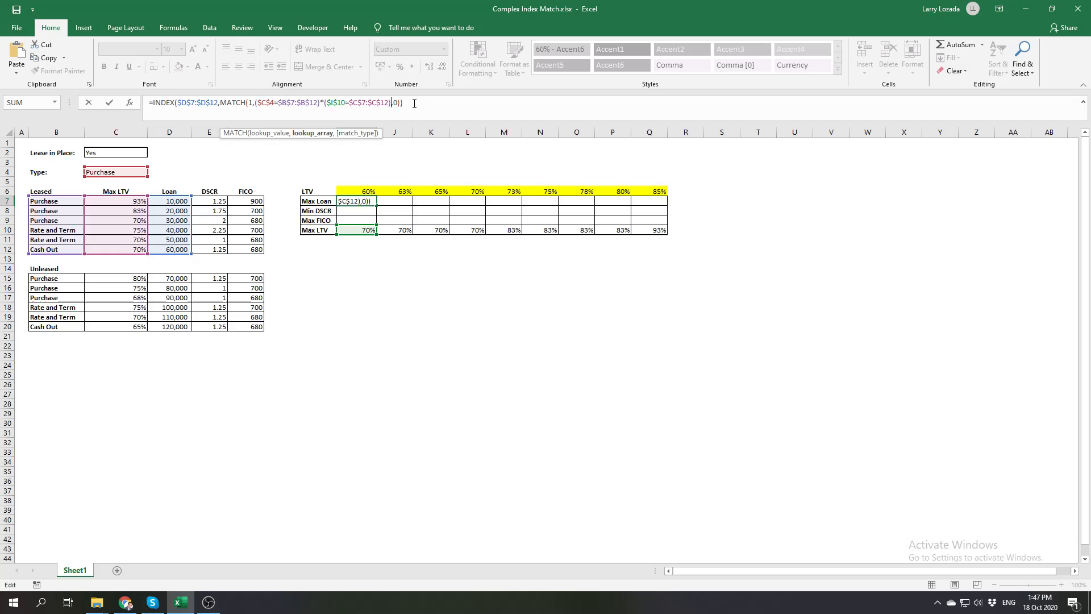
Test the shortened I7 formula as a regular formula and as an array formula, ending with a regular entry
click(415, 103)
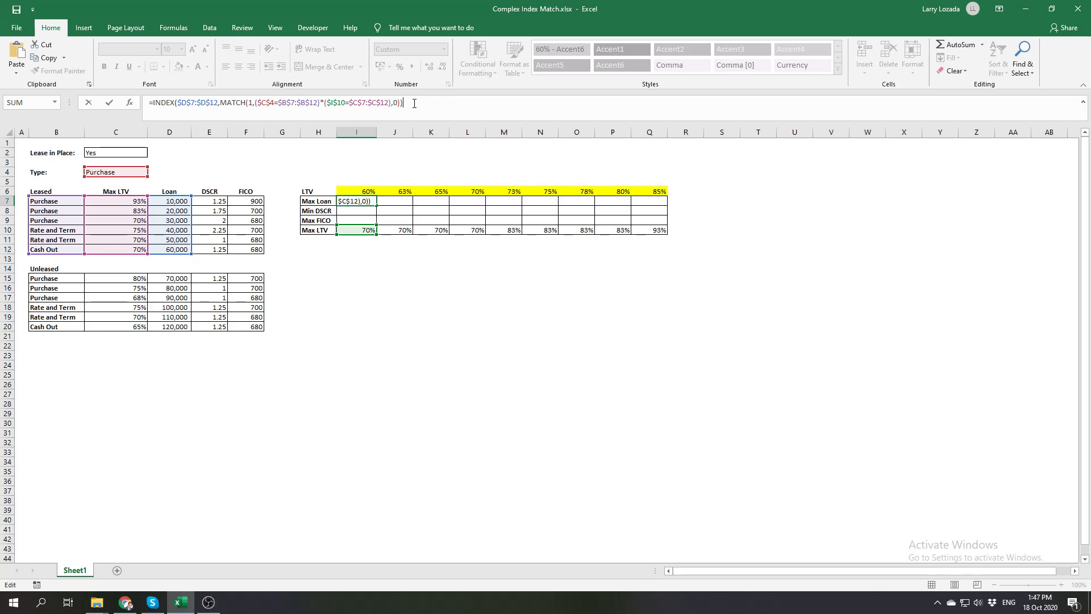
key(Return)
key(Up)
click(414, 103)
key(ctrl+shift+Return)
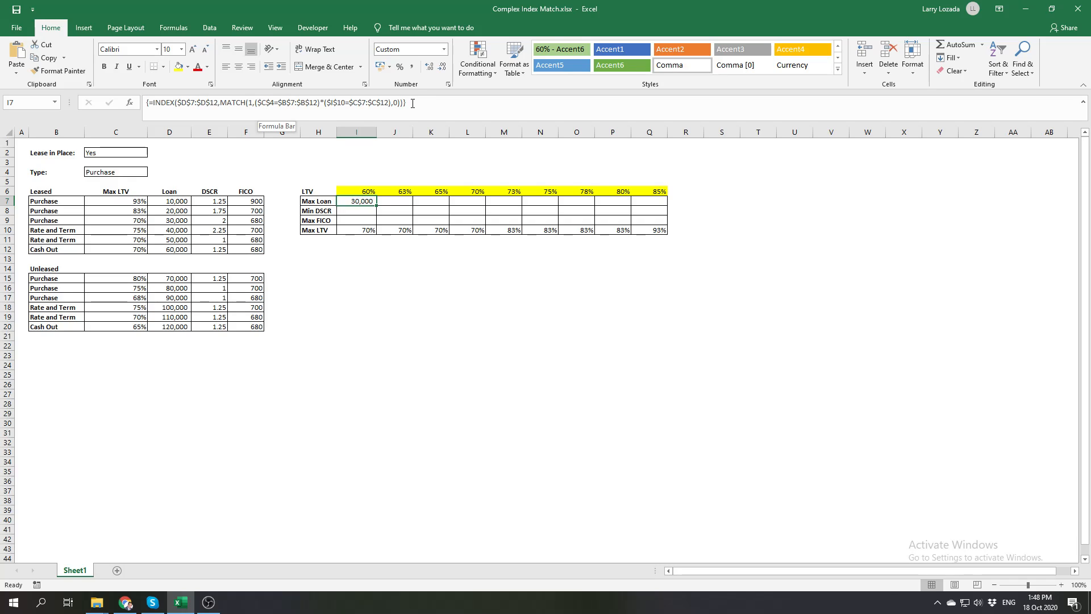
click(424, 100)
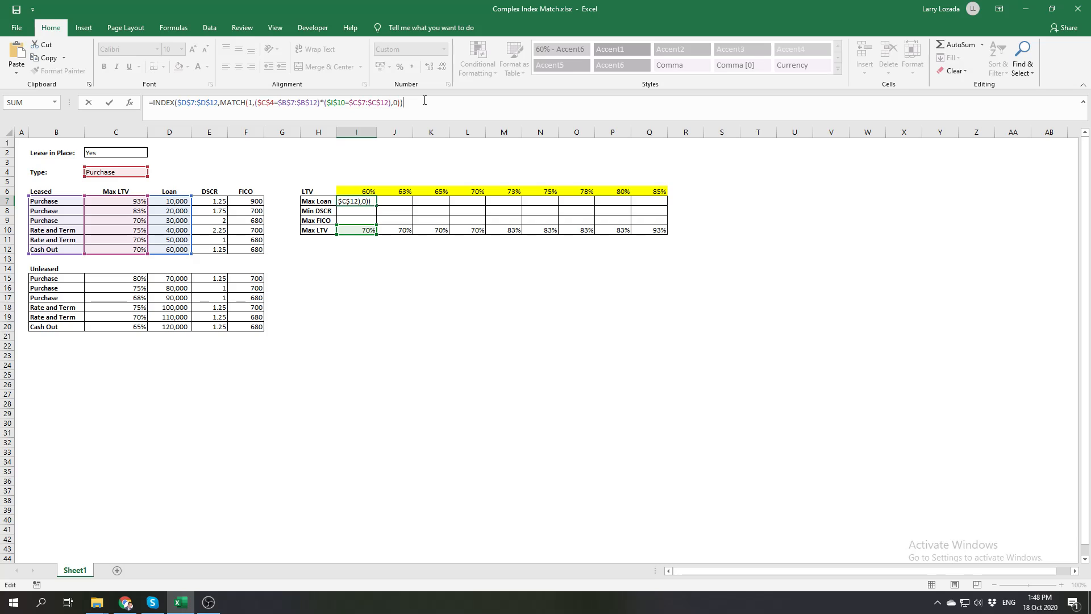
key(Return)
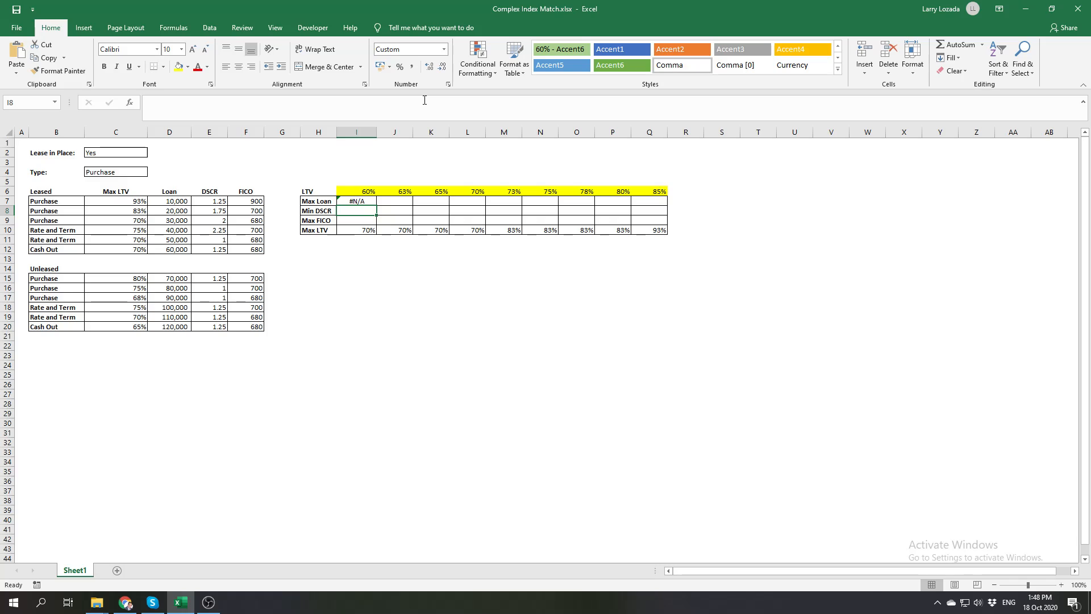
Reinsert a nested INDEX opening before the type criterion in the I7 formula's MATCH lookup array
click(355, 202)
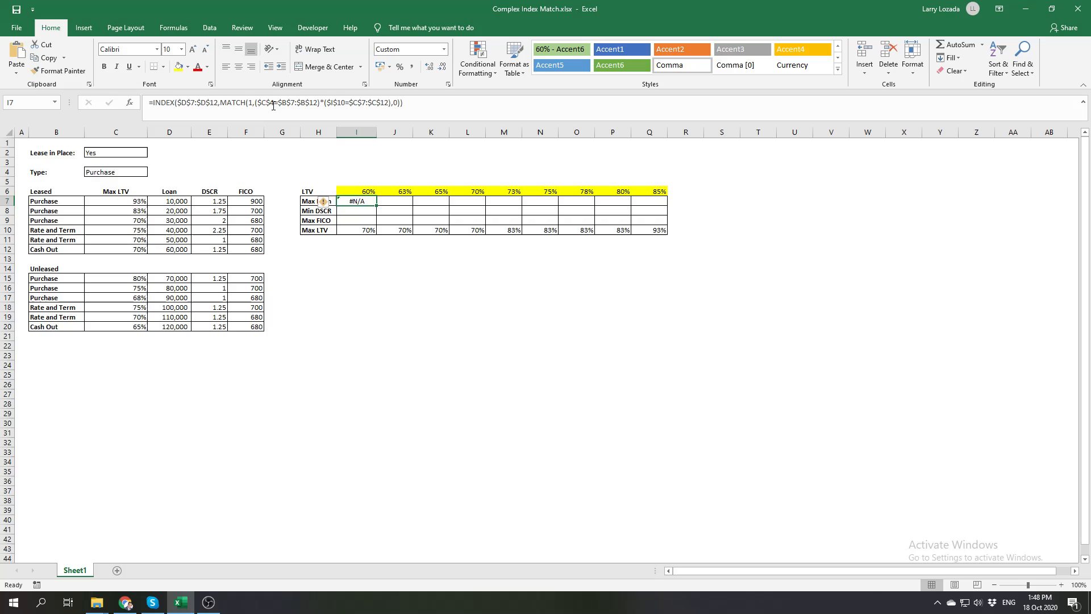
click(257, 102)
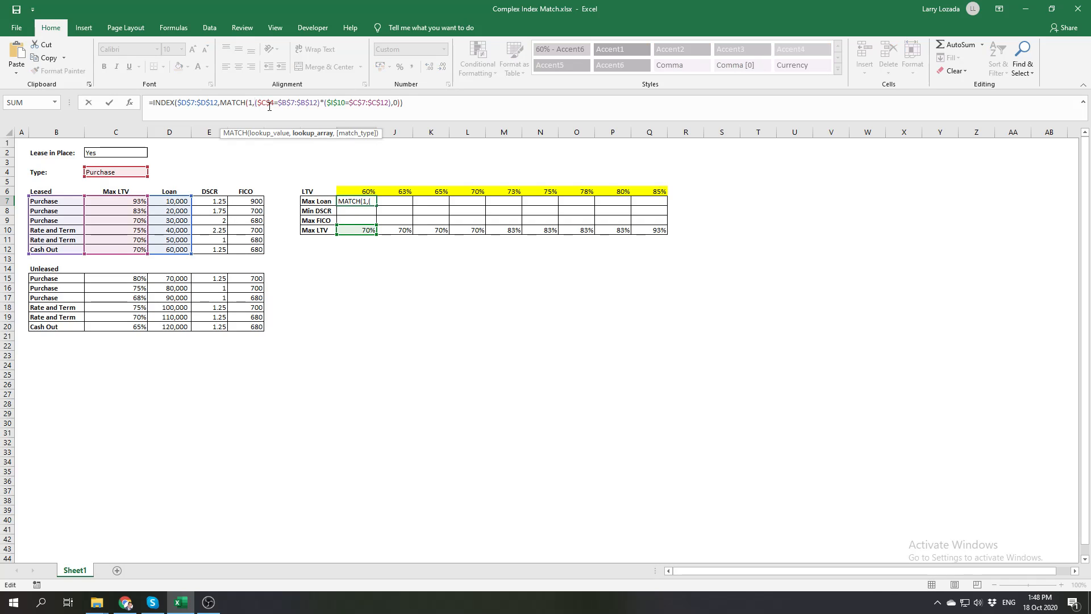
text(in)
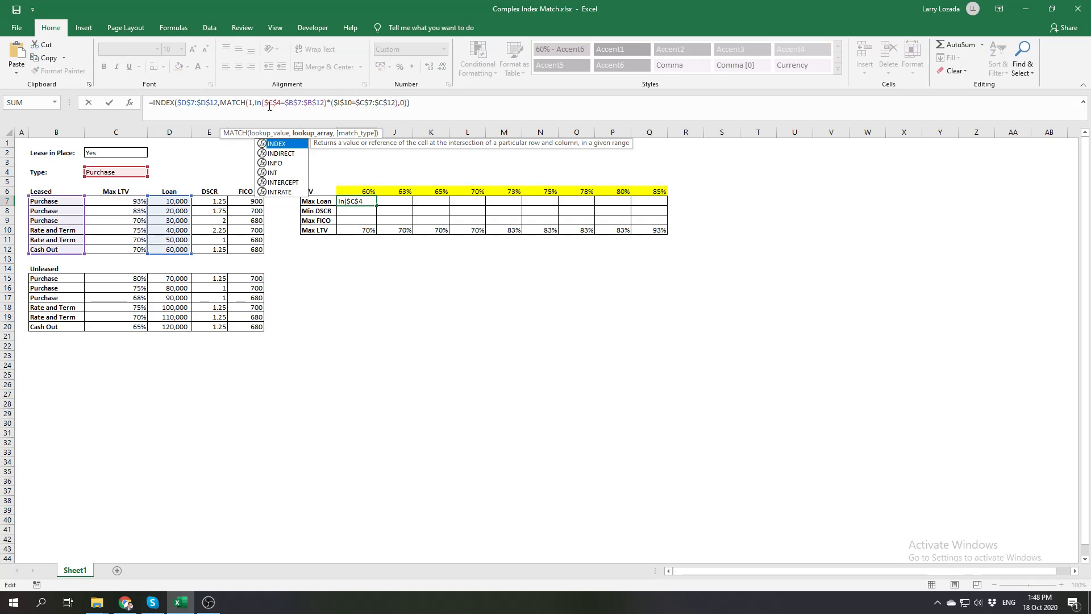
text(dex)
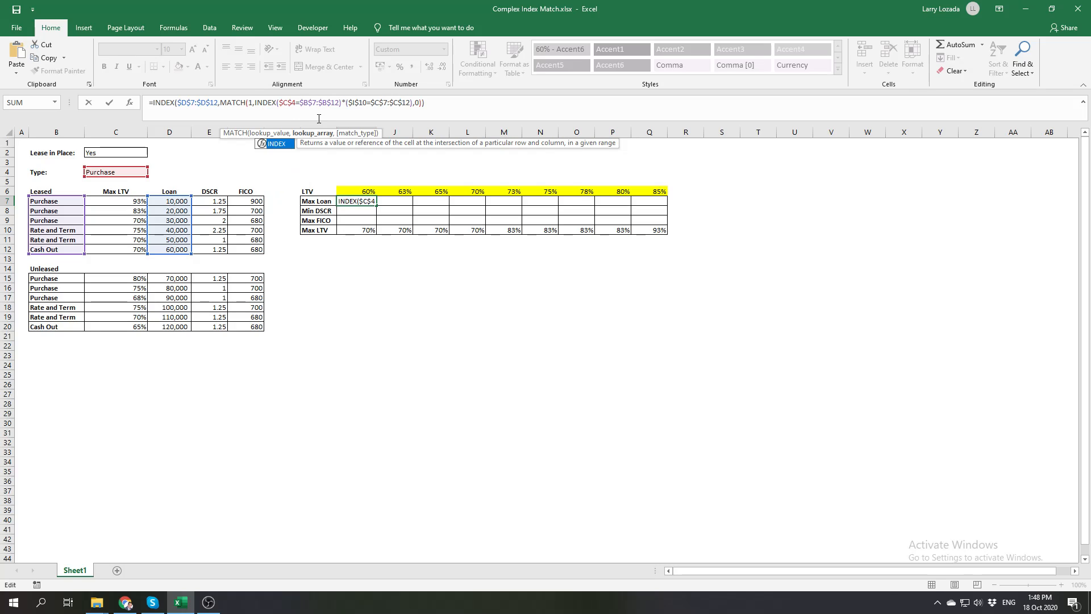
text((()
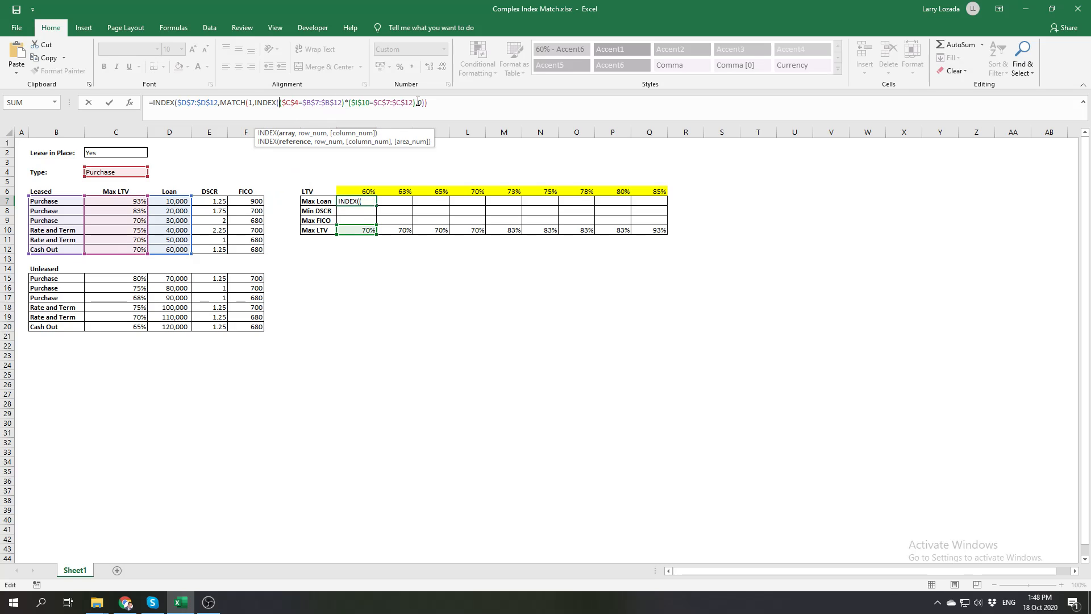
Restore row number 0 and column number 1 in the nested INDEX, close it and enter the I7 formula
click(416, 102)
text(,)
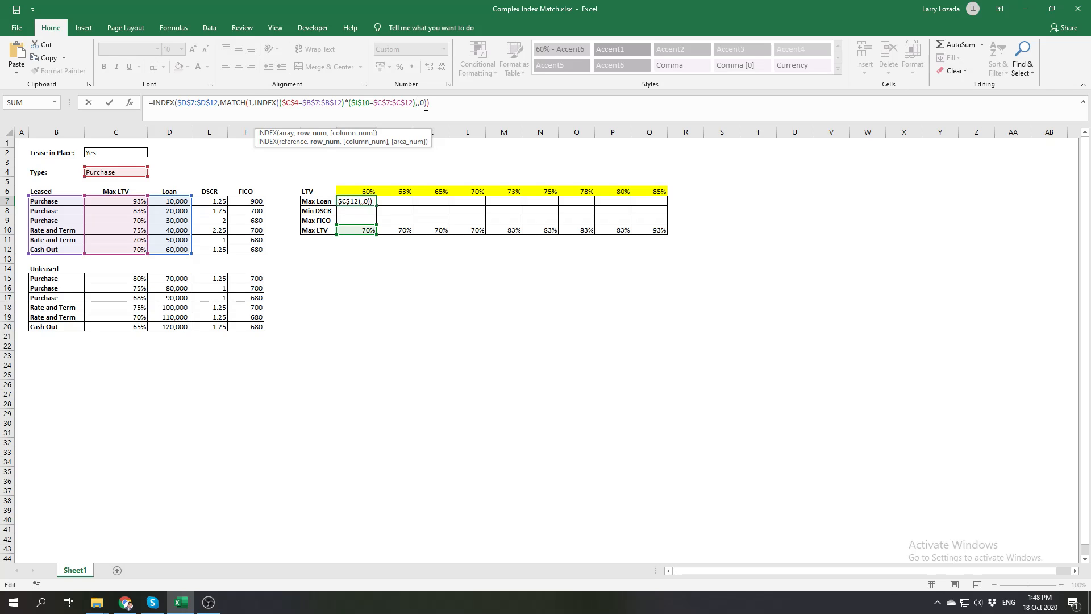
text(0,1)
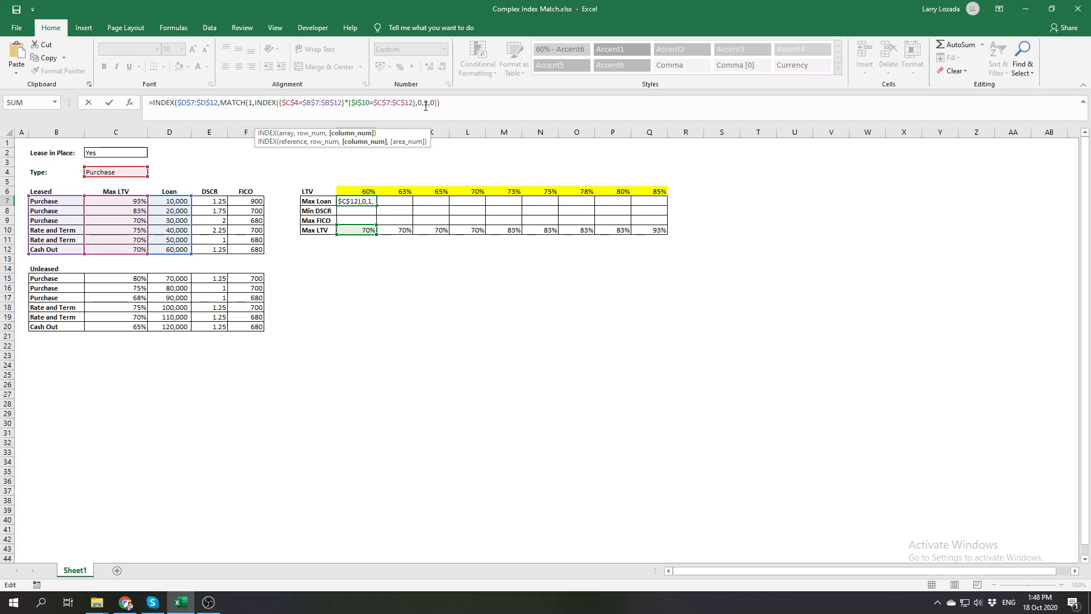
text())
click(459, 102)
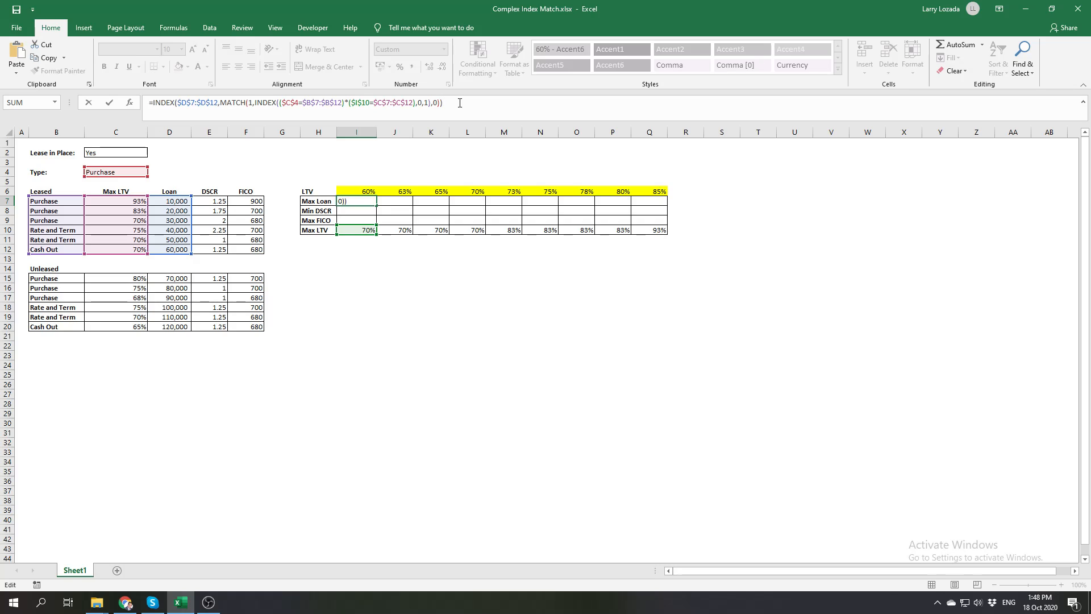
key(Return)
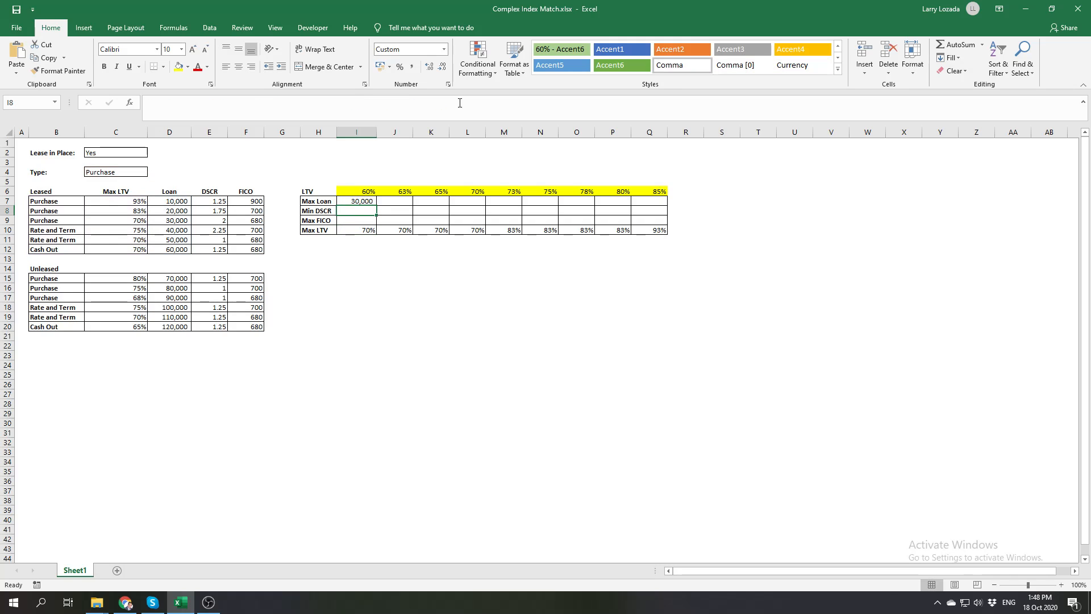
Re-enter the I7 formula, fill it across to Q7 and check the results against the Max LTV row
key(Up)
click(460, 102)
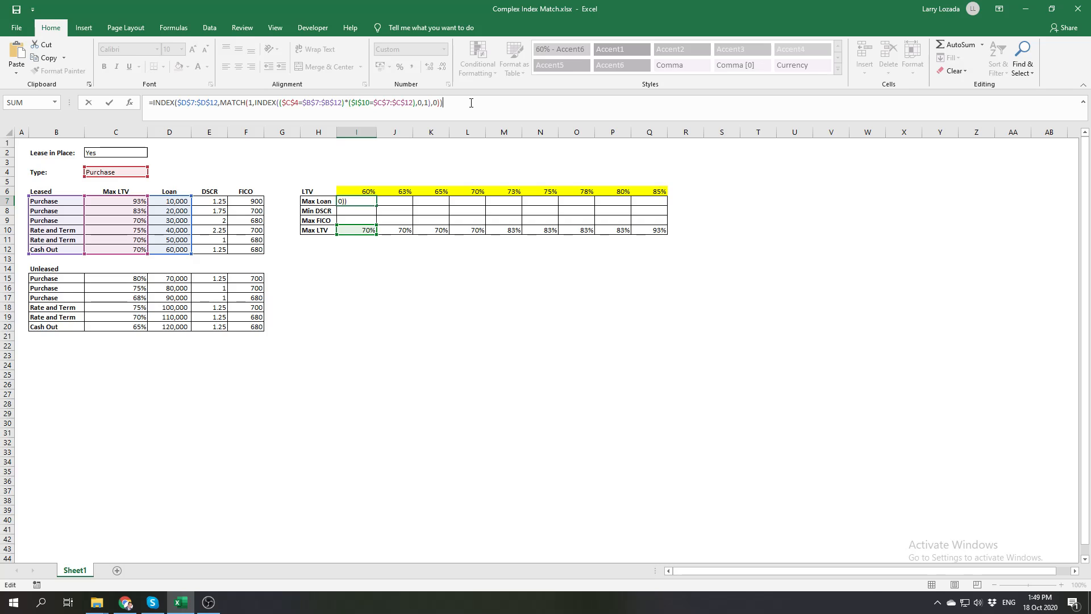
key(Return)
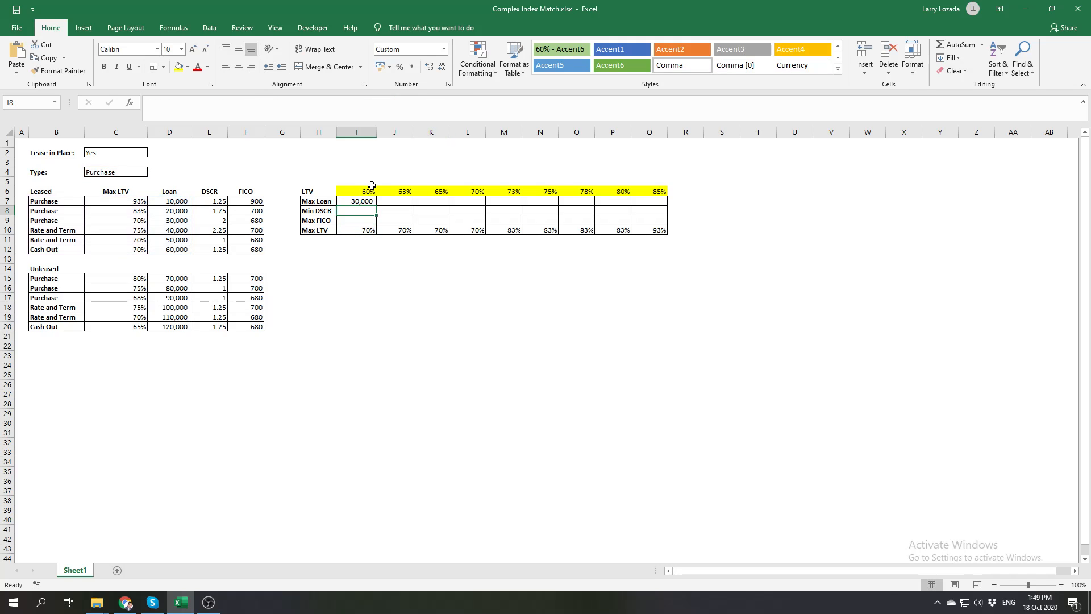
click(362, 200)
drag(377, 206, 644, 205)
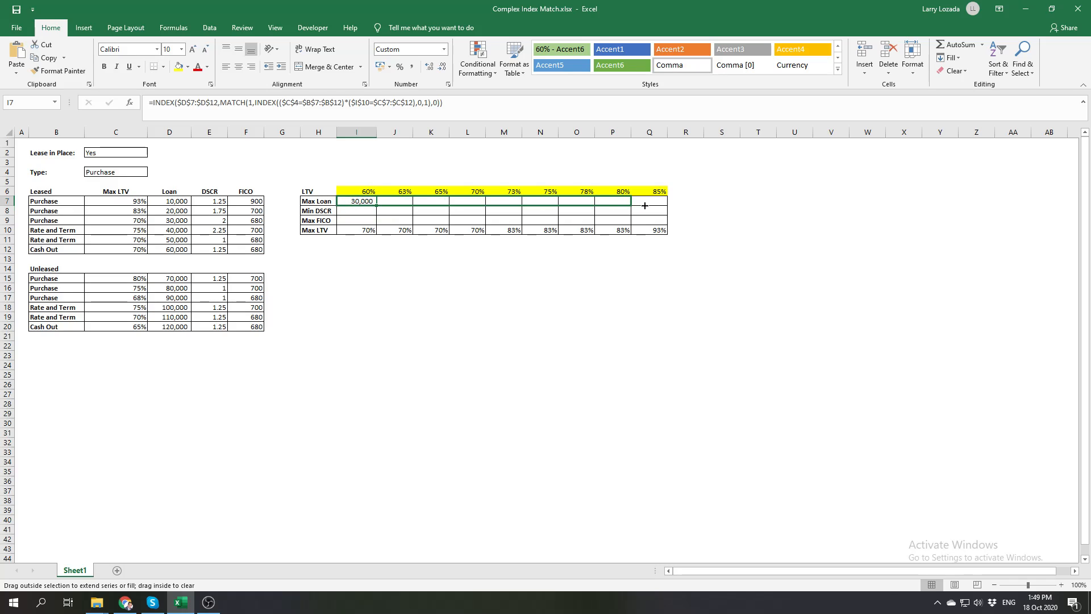
click(491, 286)
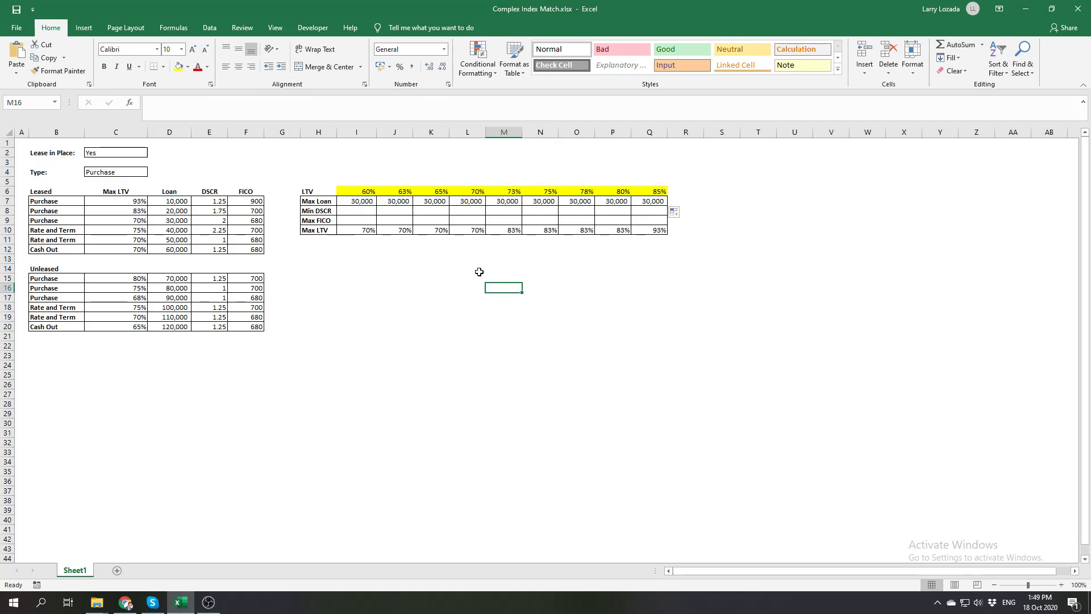
click(510, 230)
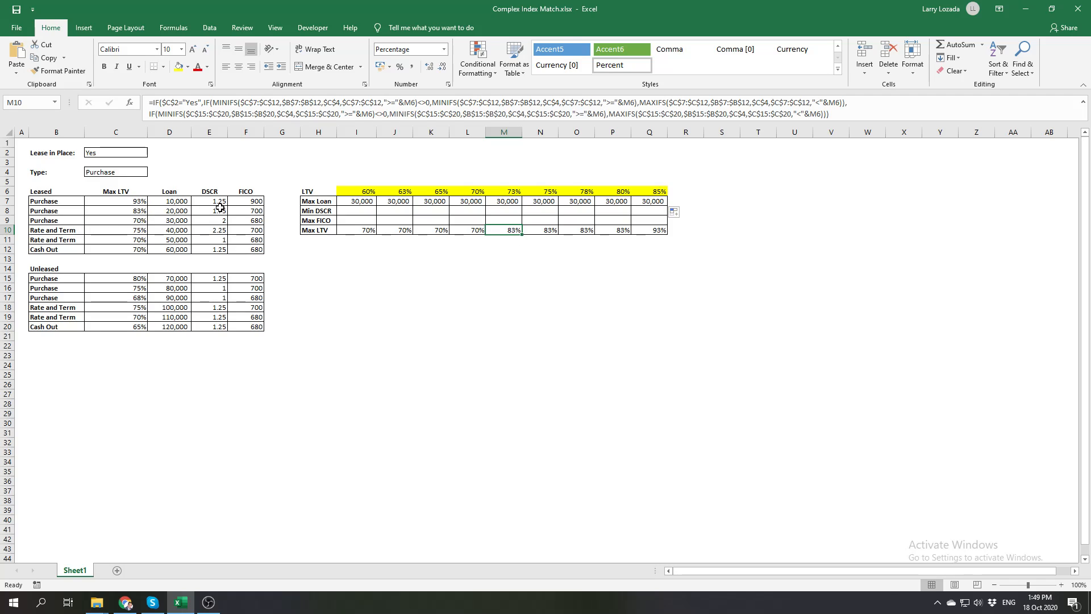
Change the Max LTV criterion reference in the I7 formula to I$10, locking only the row
click(349, 201)
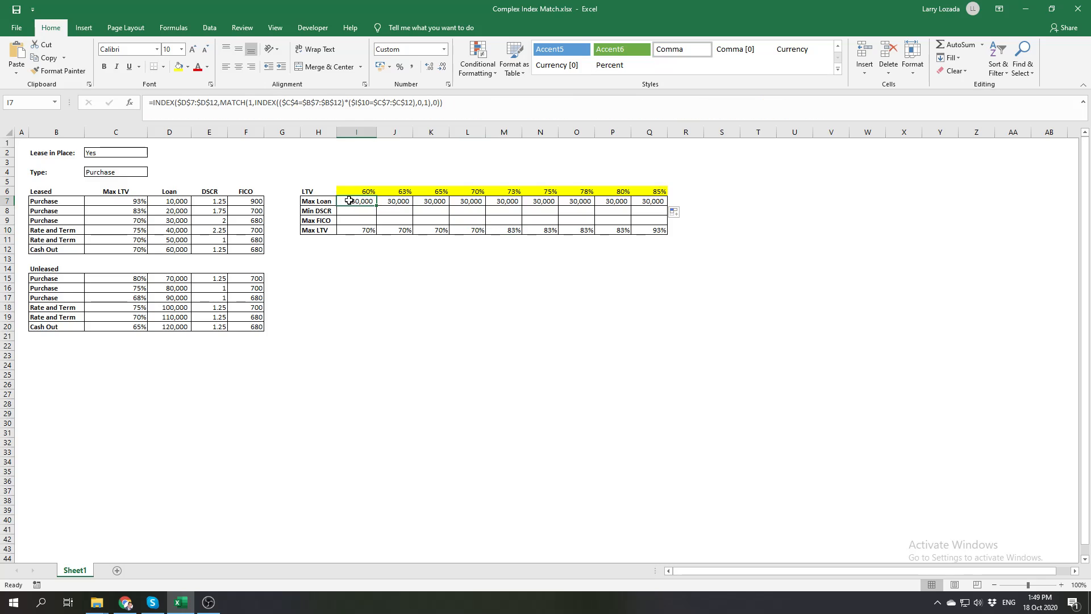
click(458, 103)
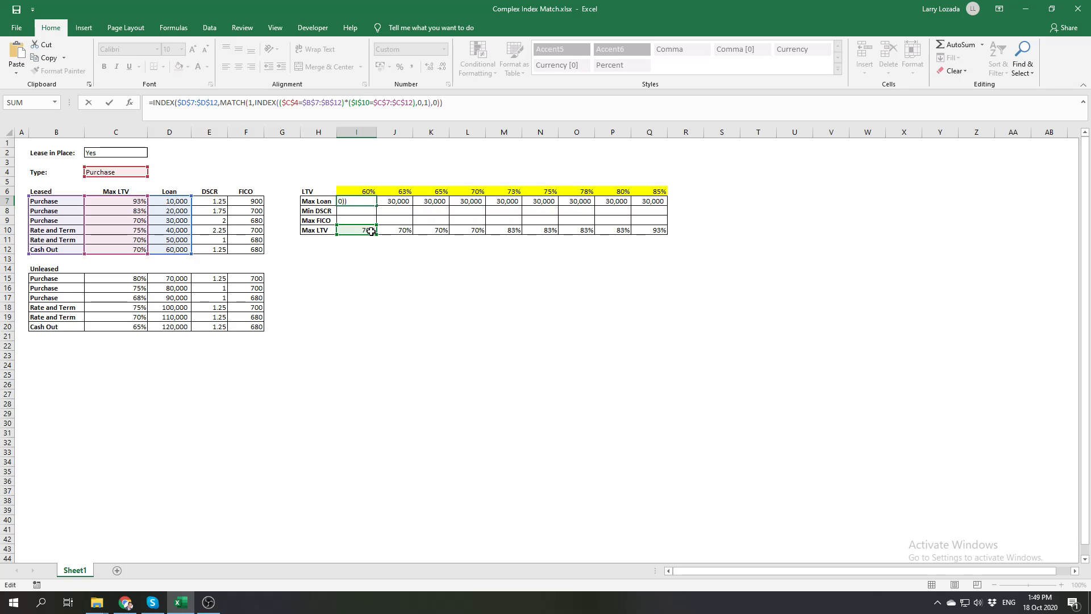
click(362, 103)
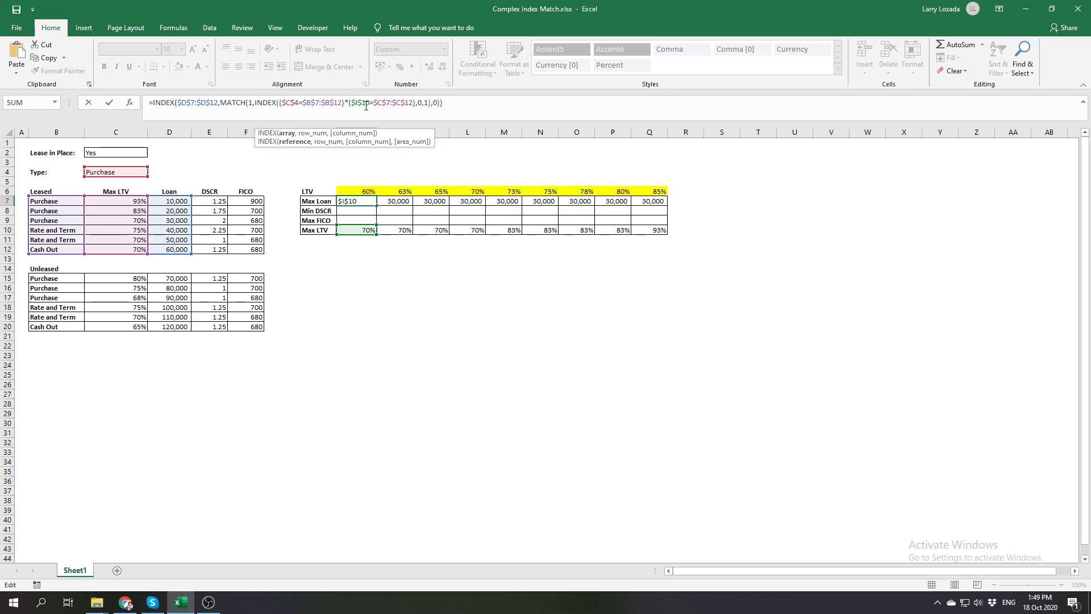
key(F4)
key(Return)
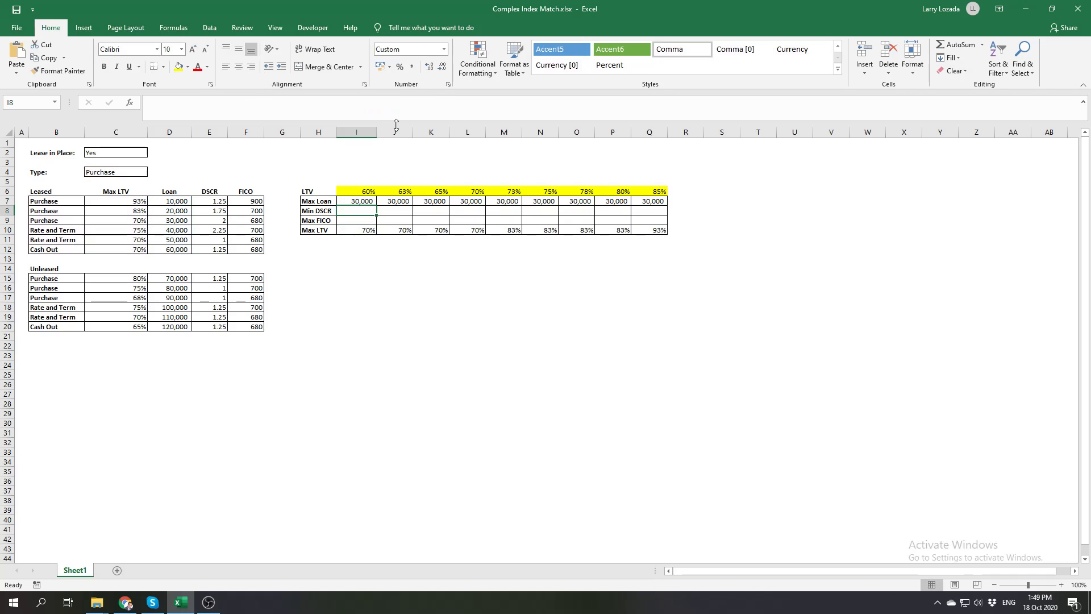
Fill the corrected Max Loan formula from I7 across to Q7
click(361, 201)
drag(376, 205, 651, 204)
click(623, 266)
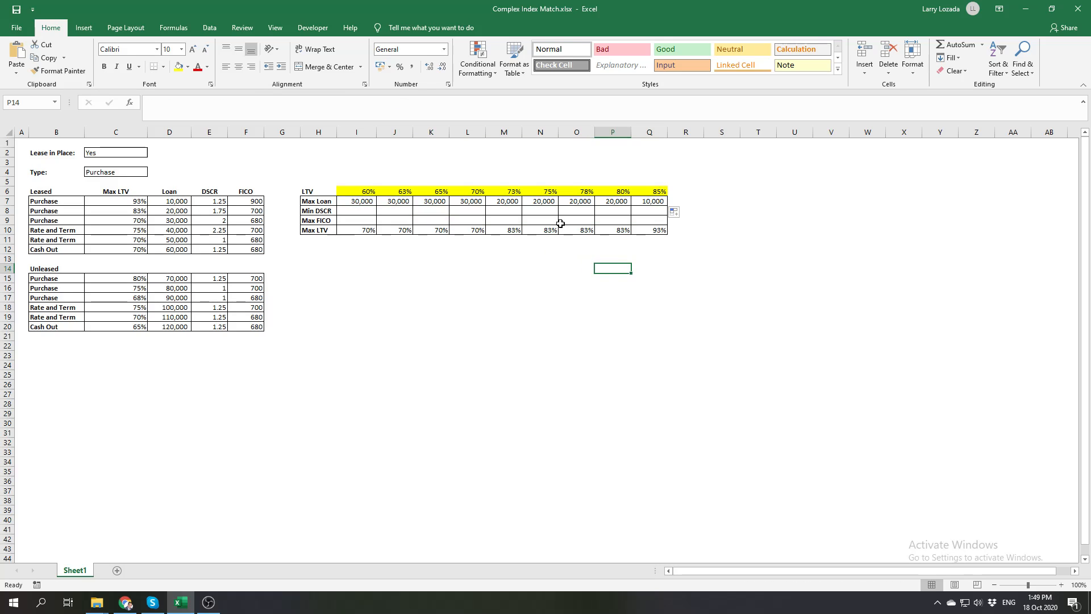
Check the filled Max Loan results for the 83% and 93% Max LTVs against the Leased table's loan amounts
click(546, 229)
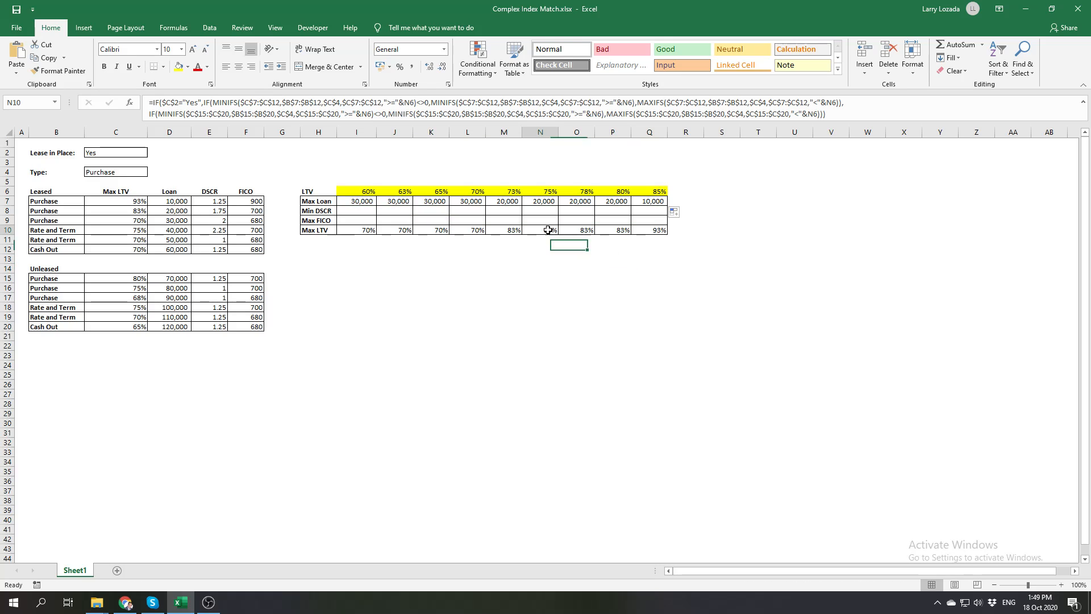
click(171, 211)
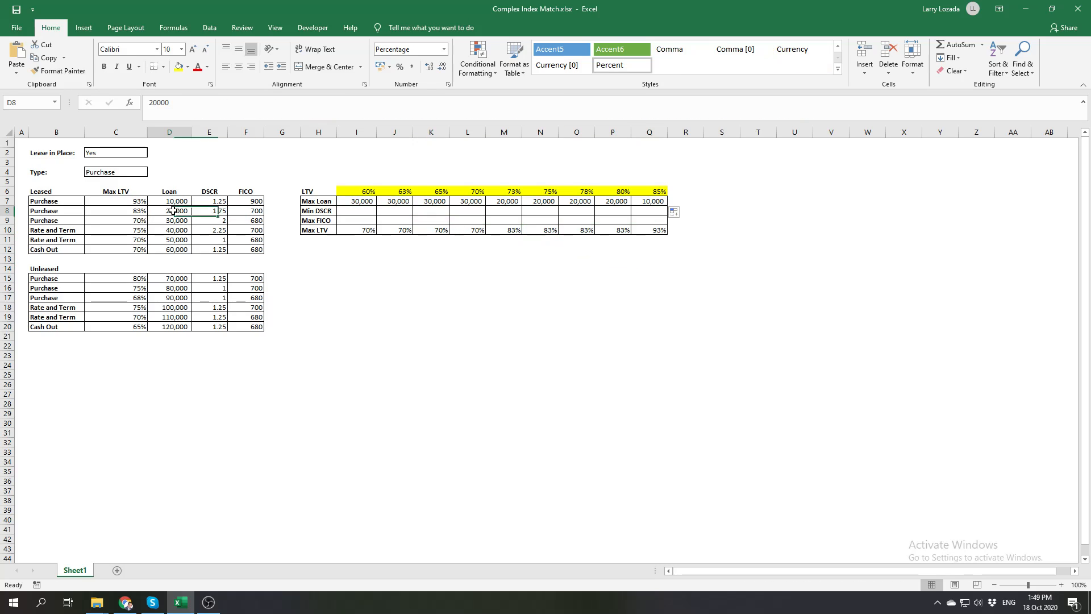
click(652, 231)
click(139, 201)
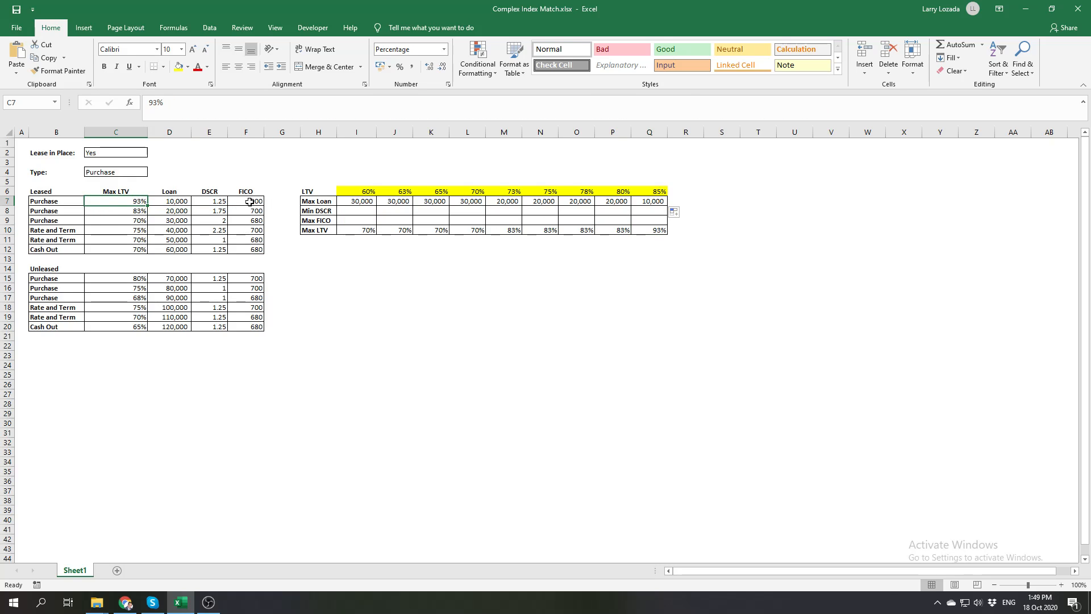
click(179, 200)
click(530, 300)
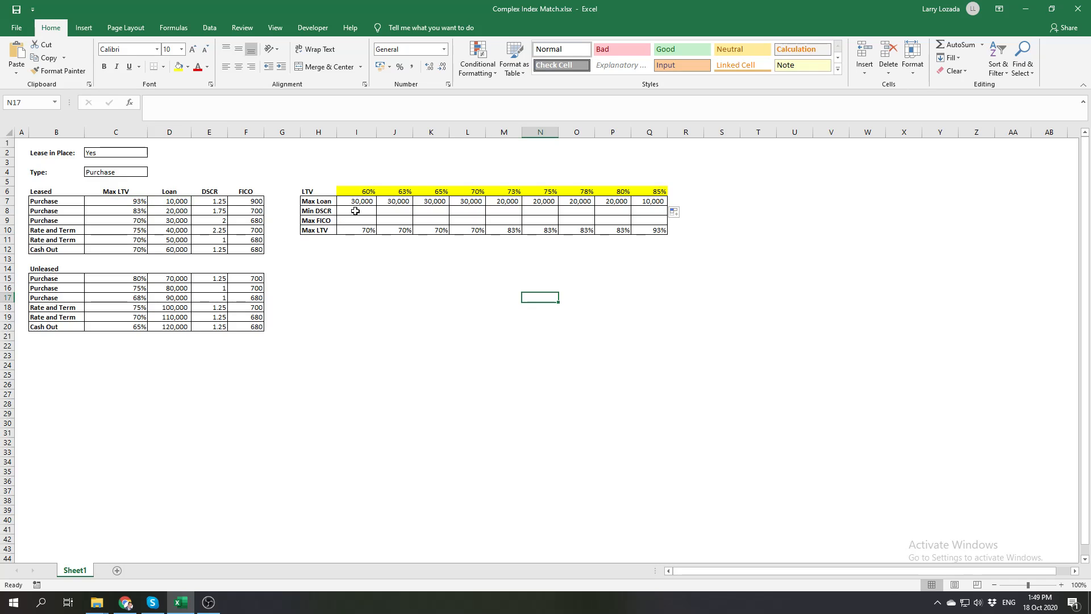
Compare the Max Loan row label with the Loan, DSCR and FICO headers of the Leased table
click(358, 201)
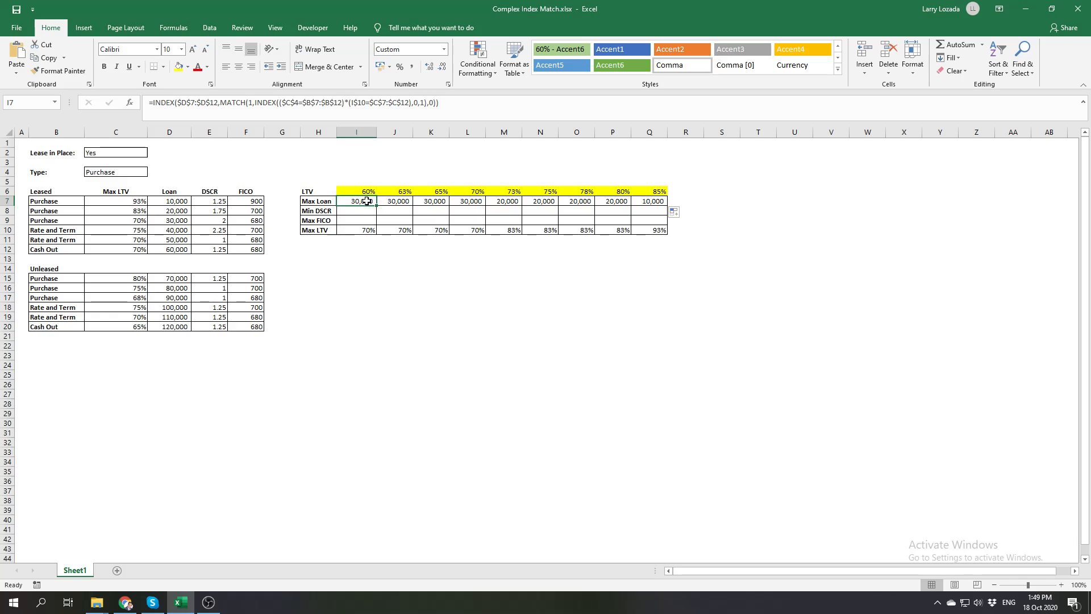
click(322, 201)
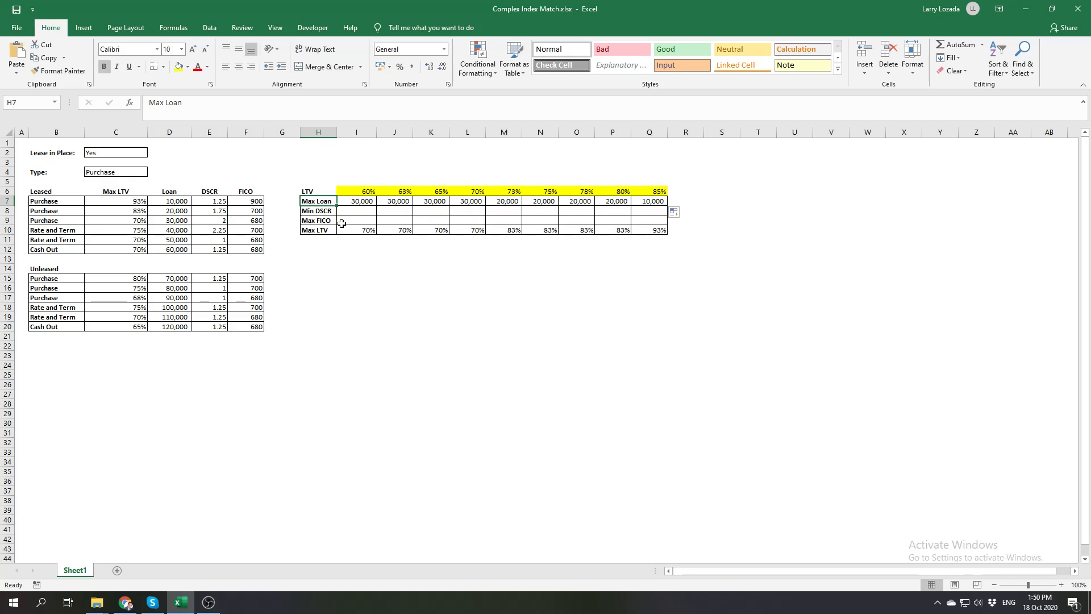
click(173, 193)
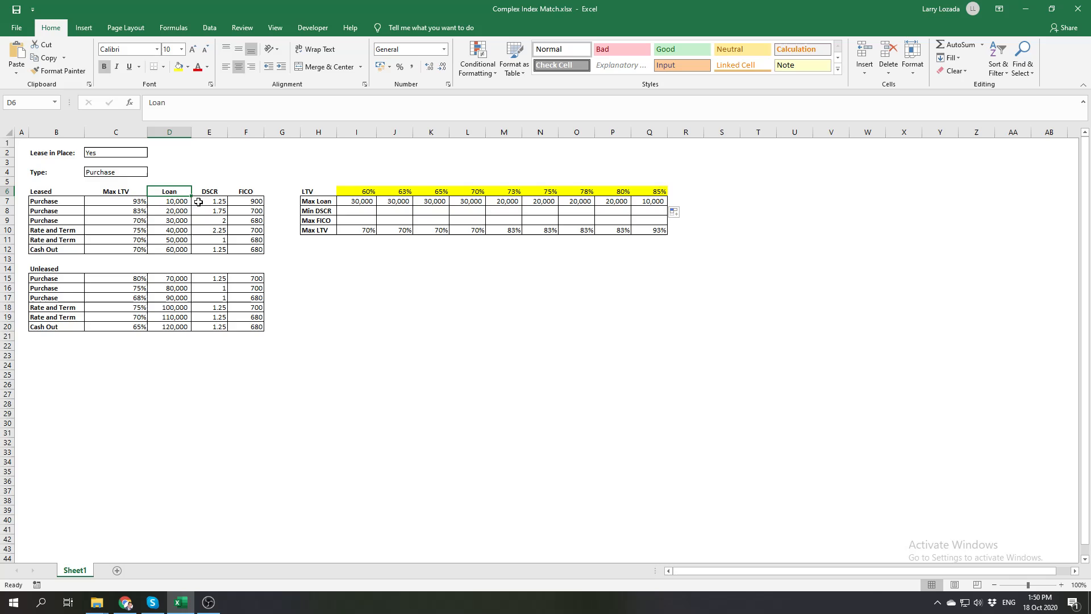
click(218, 192)
click(249, 192)
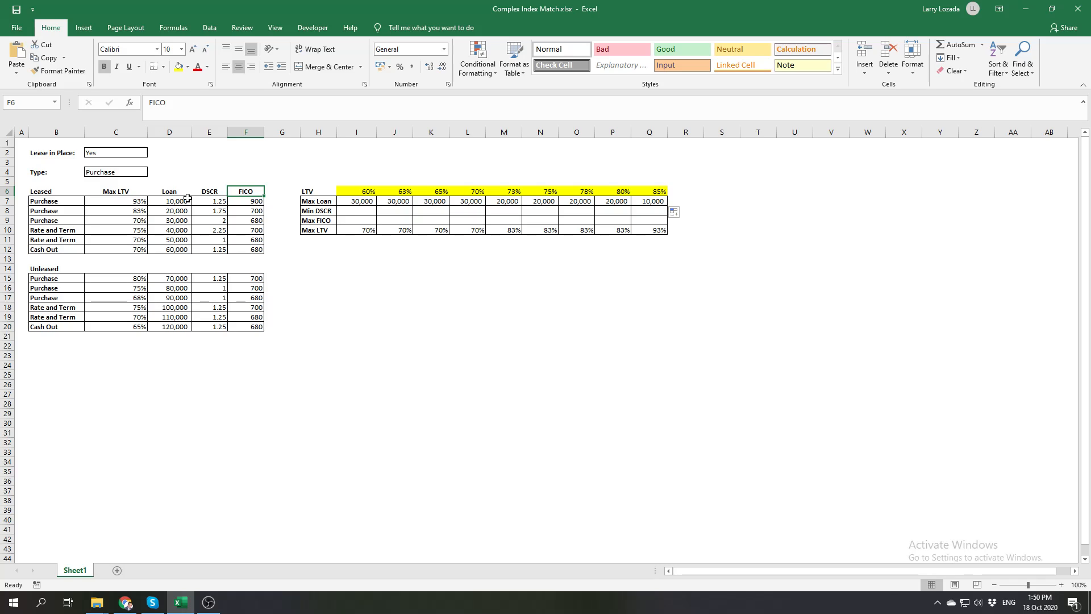
Add a MATCH function as the outer INDEX's column number argument in the I7 formula
click(355, 202)
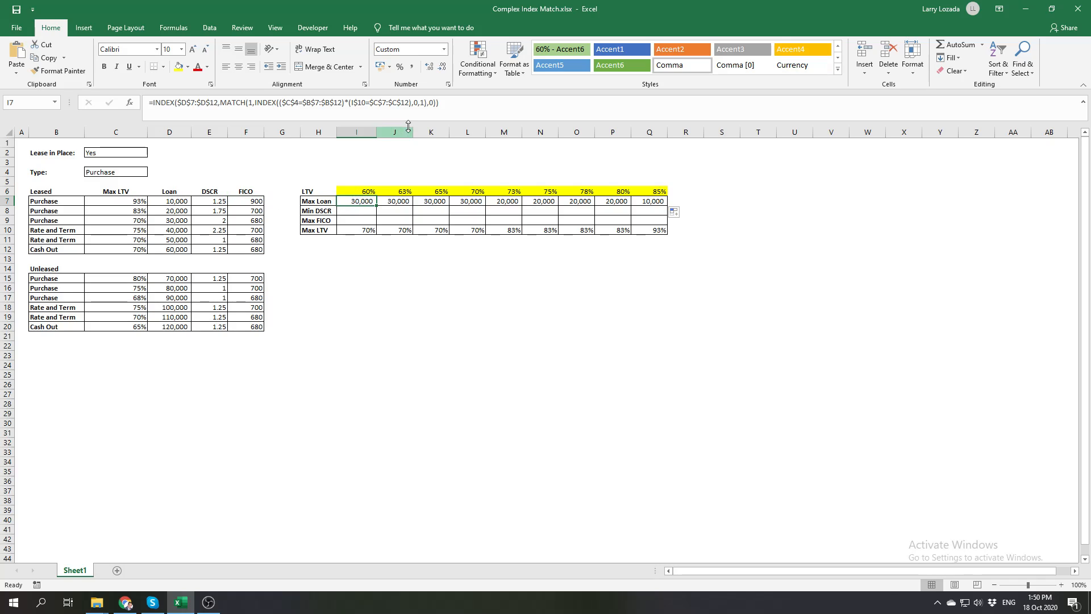
click(435, 103)
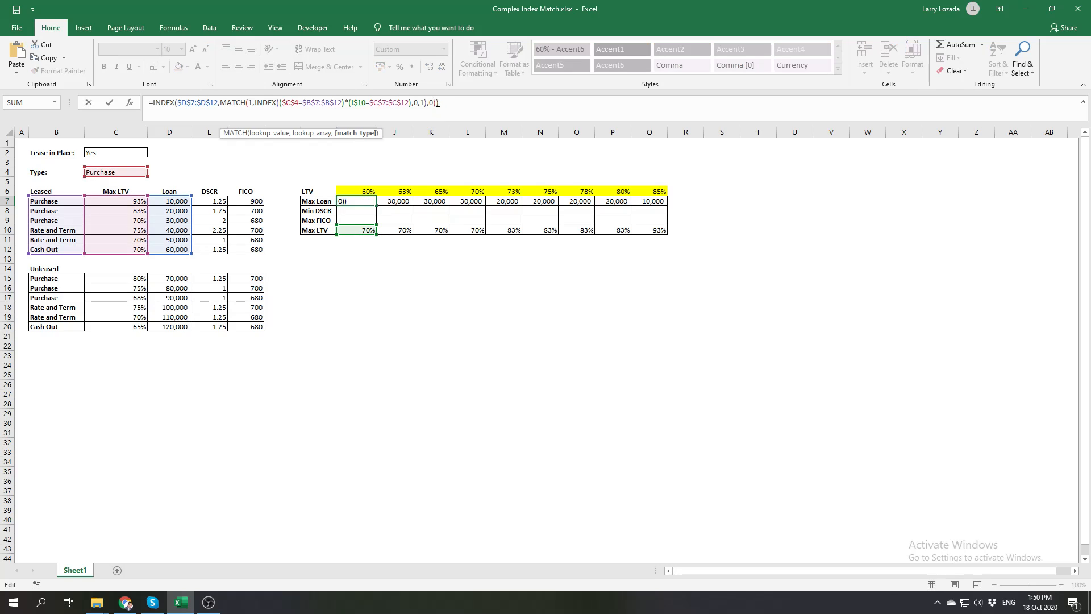
drag(438, 103, 223, 104)
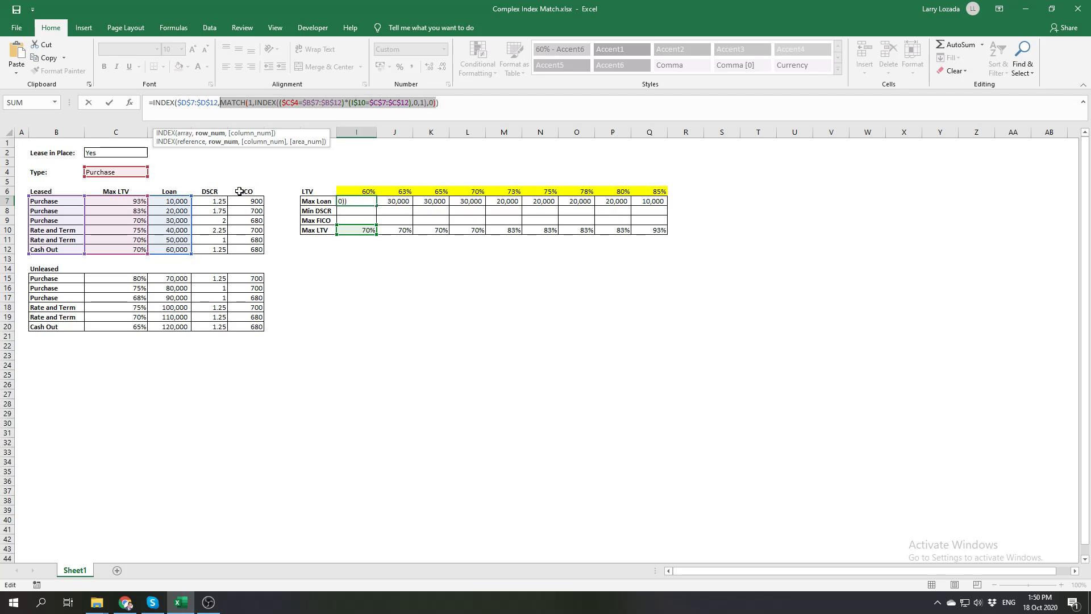
click(436, 102)
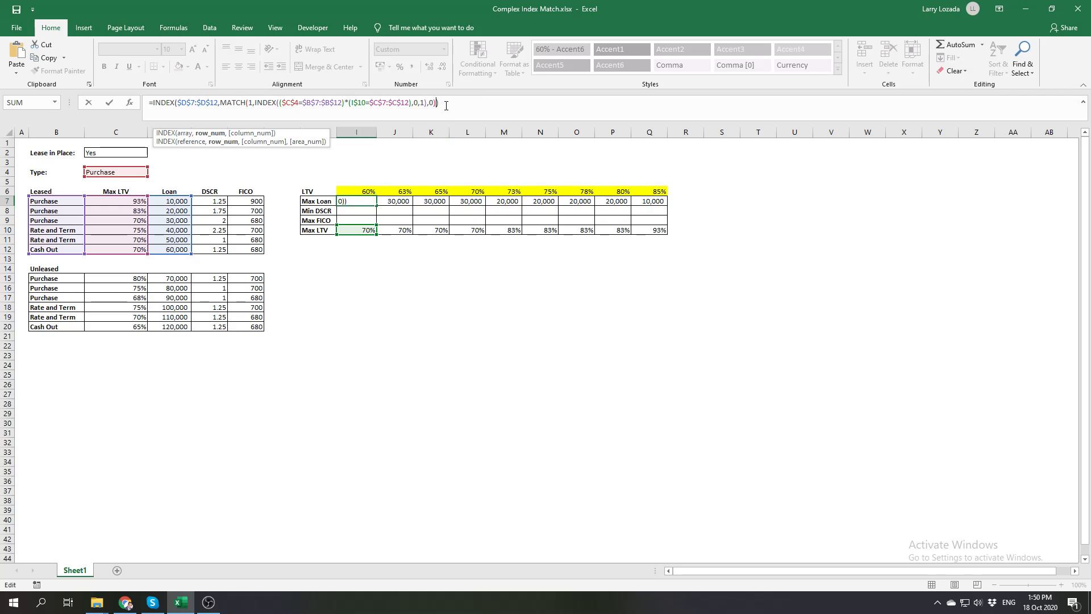
text(,)
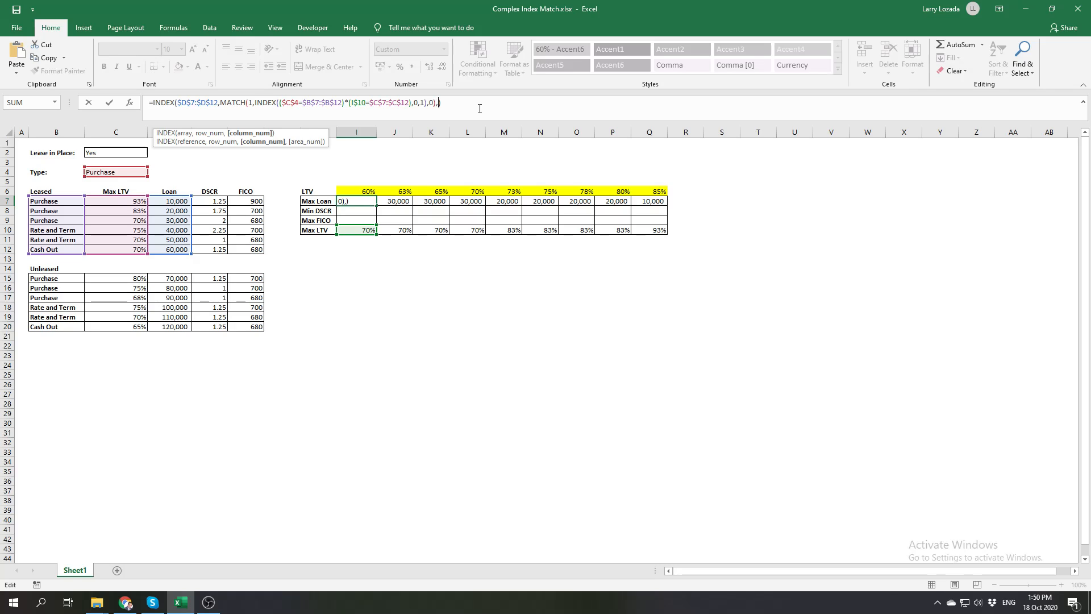
text(ma)
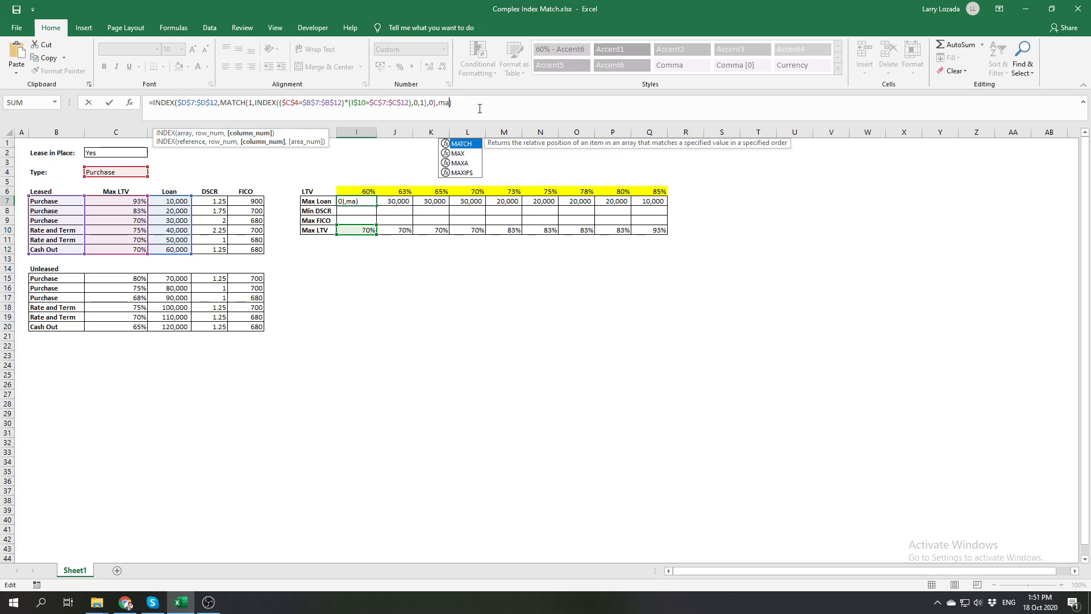
key(Tab)
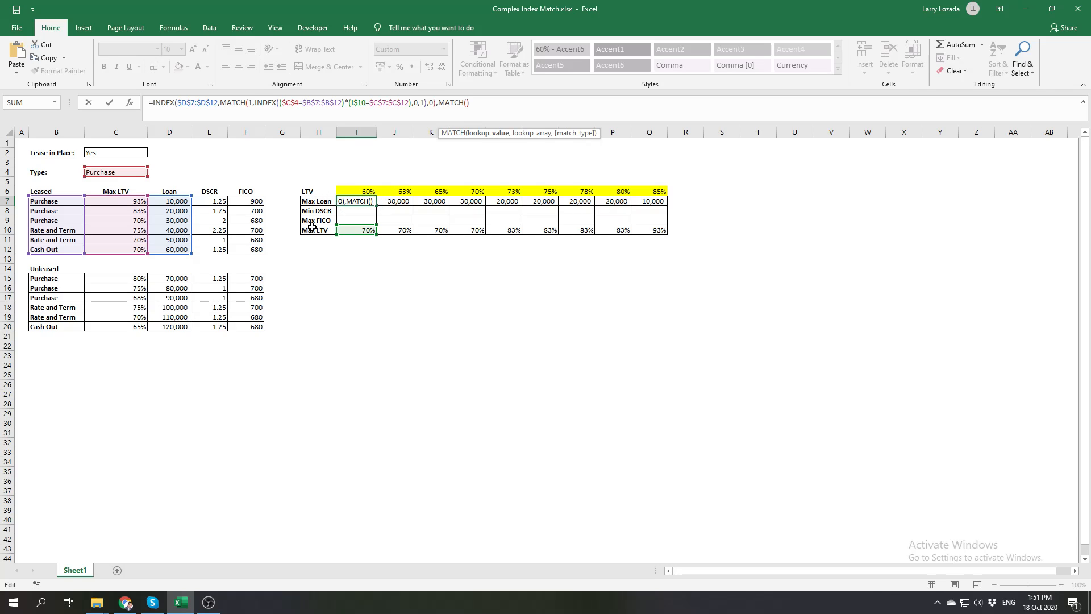
Nest a RIGHT function as the lookup value of the column-number MATCH
click(465, 102)
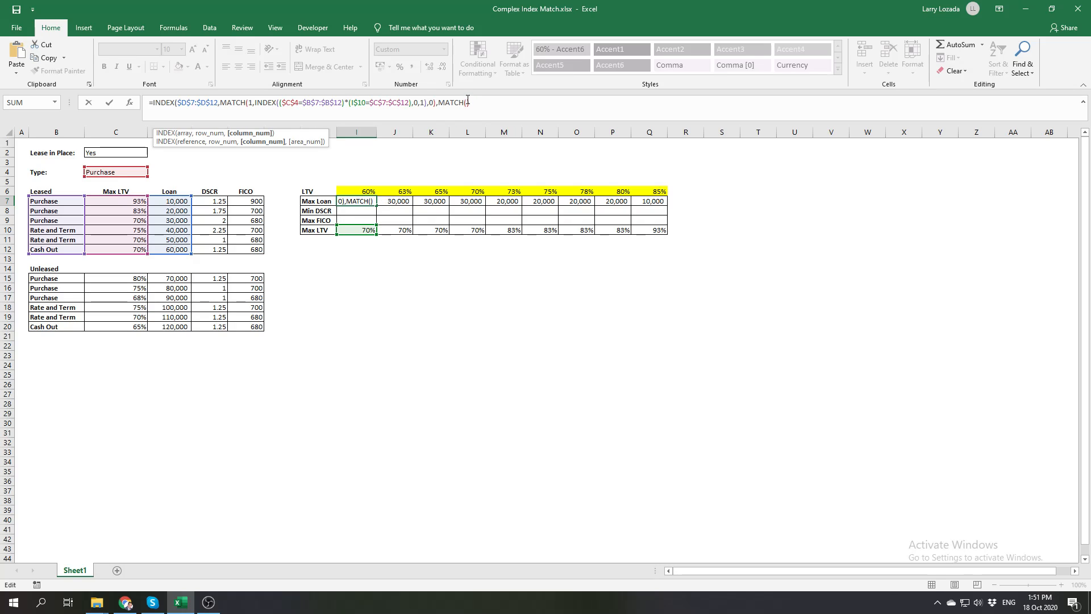
click(468, 101)
text(l)
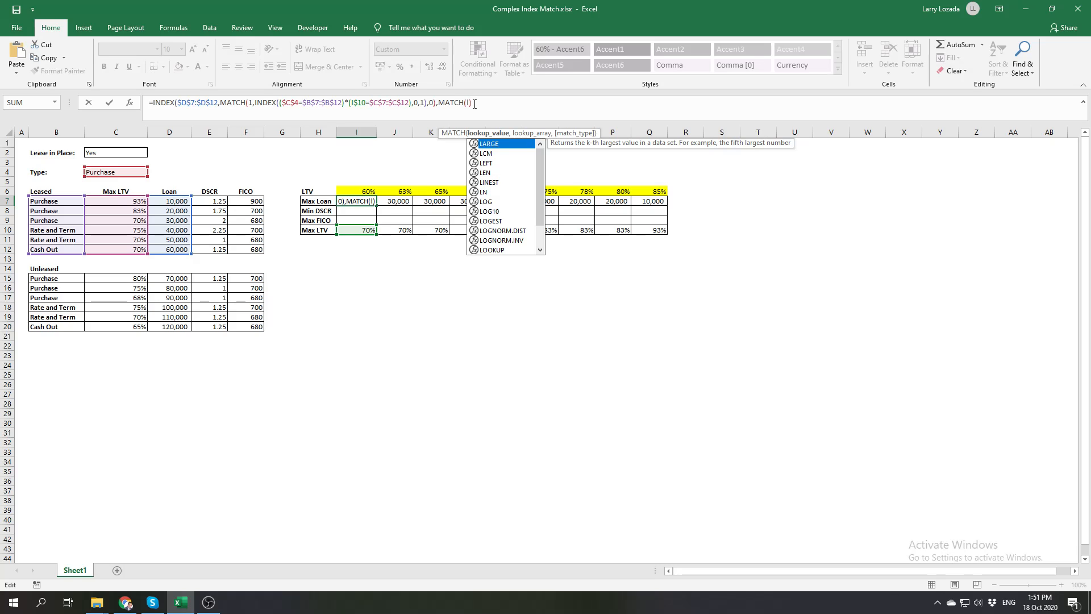
key(BackSpace)
text(ri)
key(Tab)
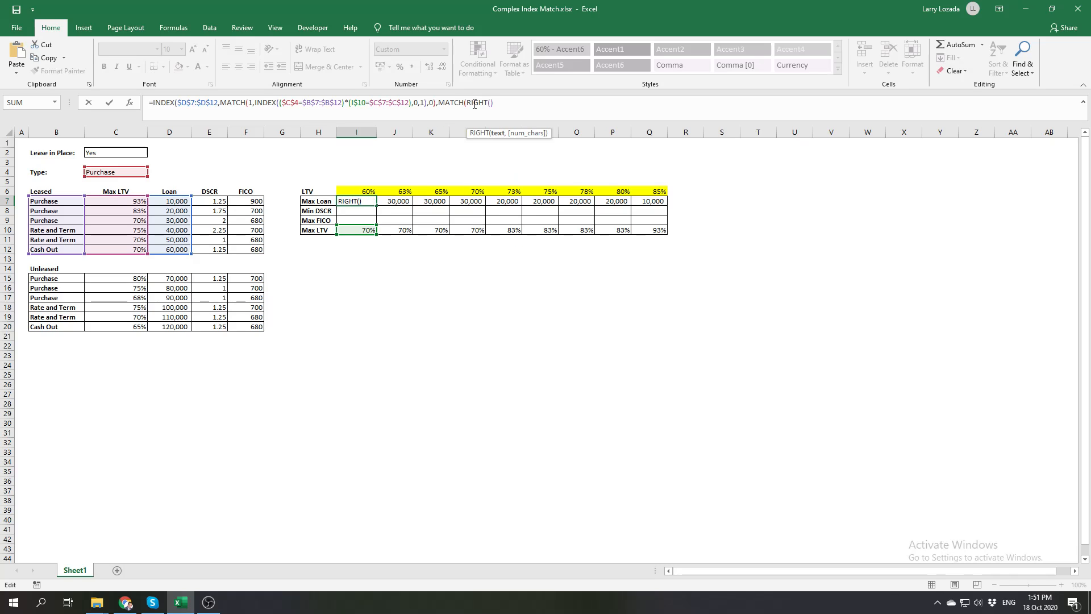
Set RIGHT's text to the Max Loan label as $H7 with 4 characters, and close the function
click(320, 201)
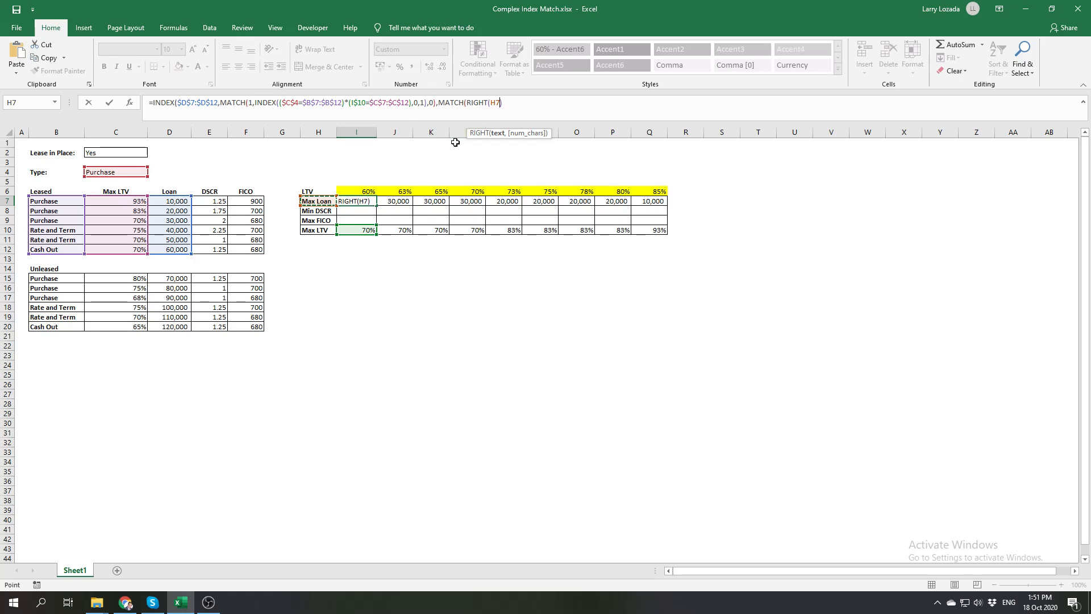
key(F4)
key(F4)
key(F4)
text(,)
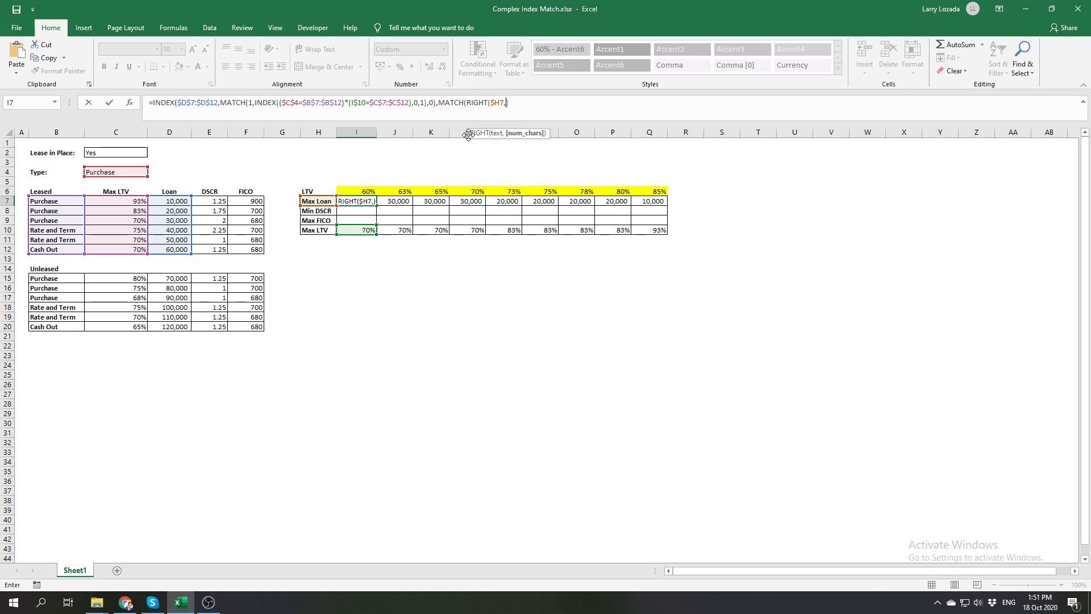
text(4))
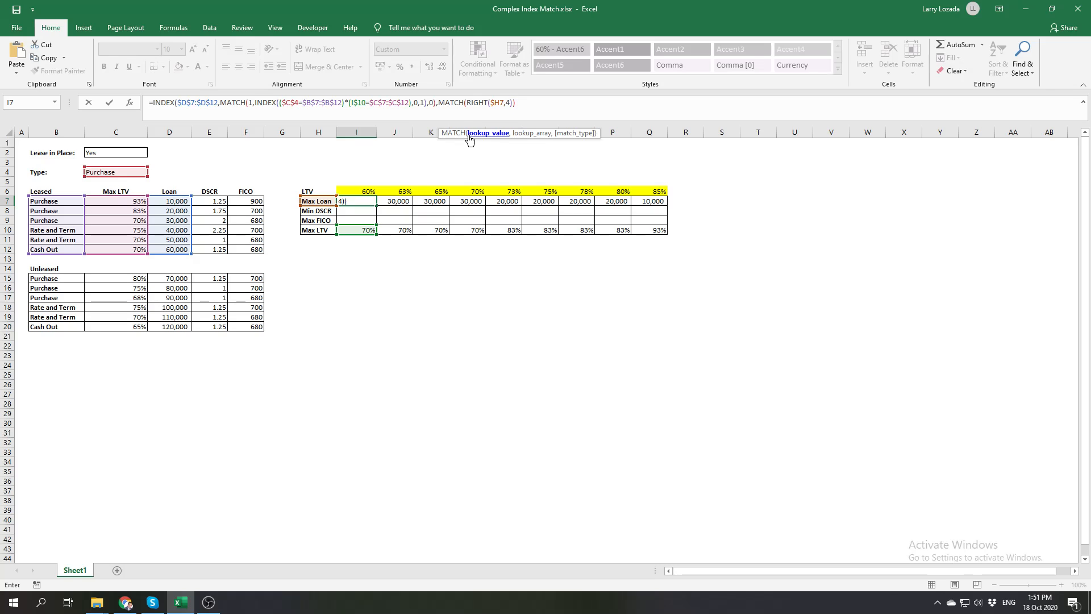
text(,)
Set the column MATCH's lookup array to the headers $D$6:$F$6 with match type 0 for an exact match
drag(169, 191, 237, 190)
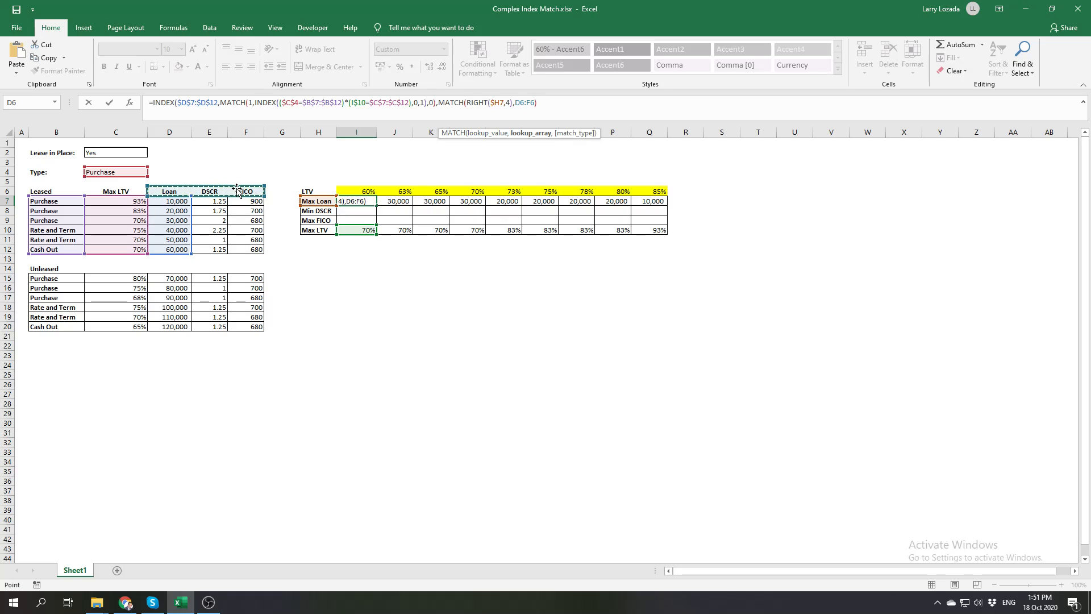
key(F4)
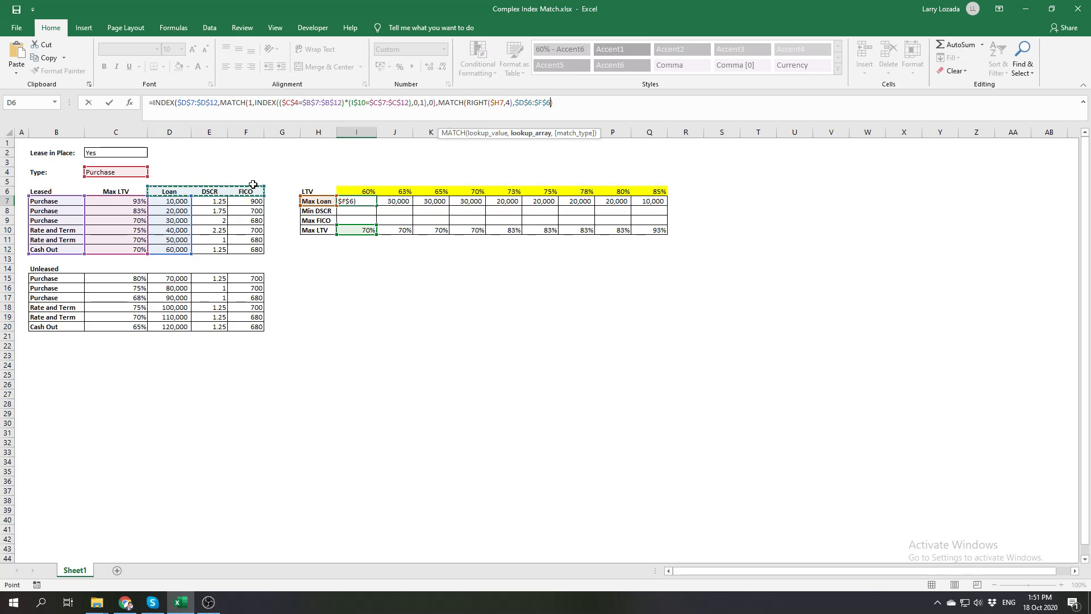
text(,)
key(Down)
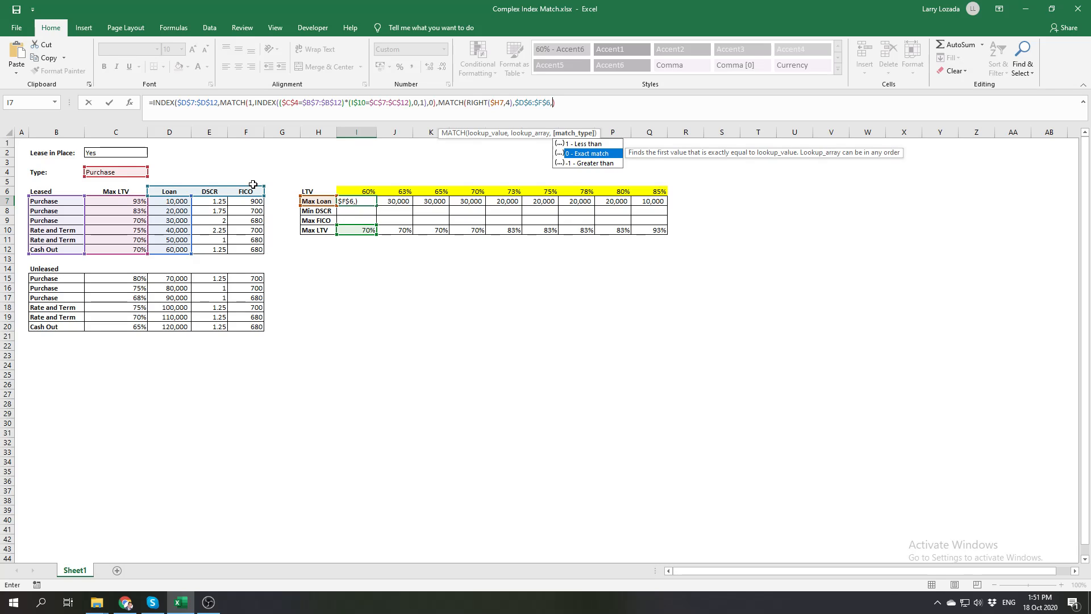
key(Tab)
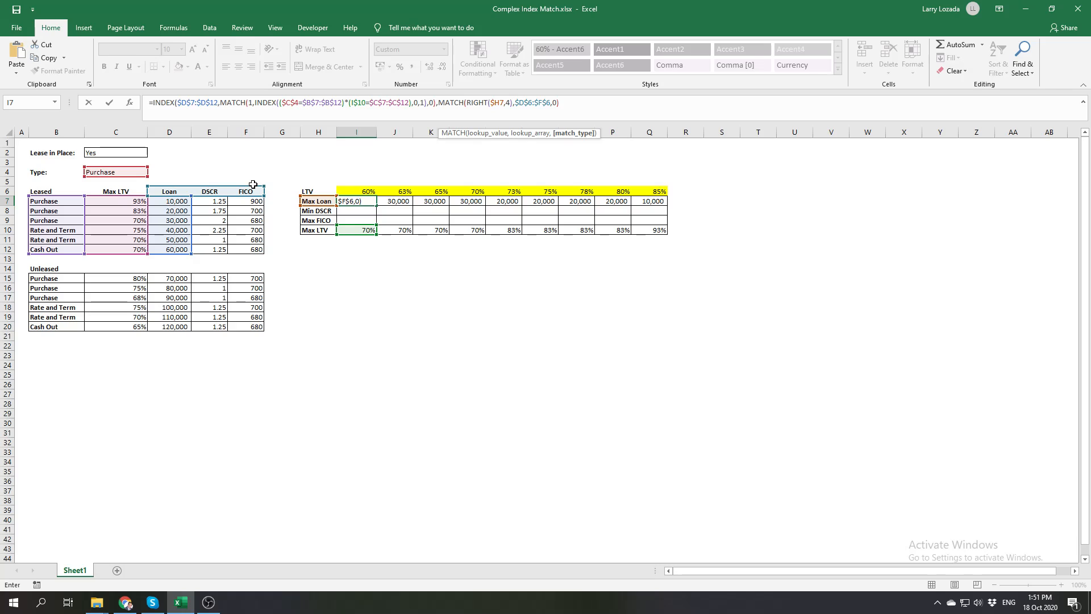
Close the column MATCH and outer INDEX to commit the I7 formula, and fill it down through I9
text()))
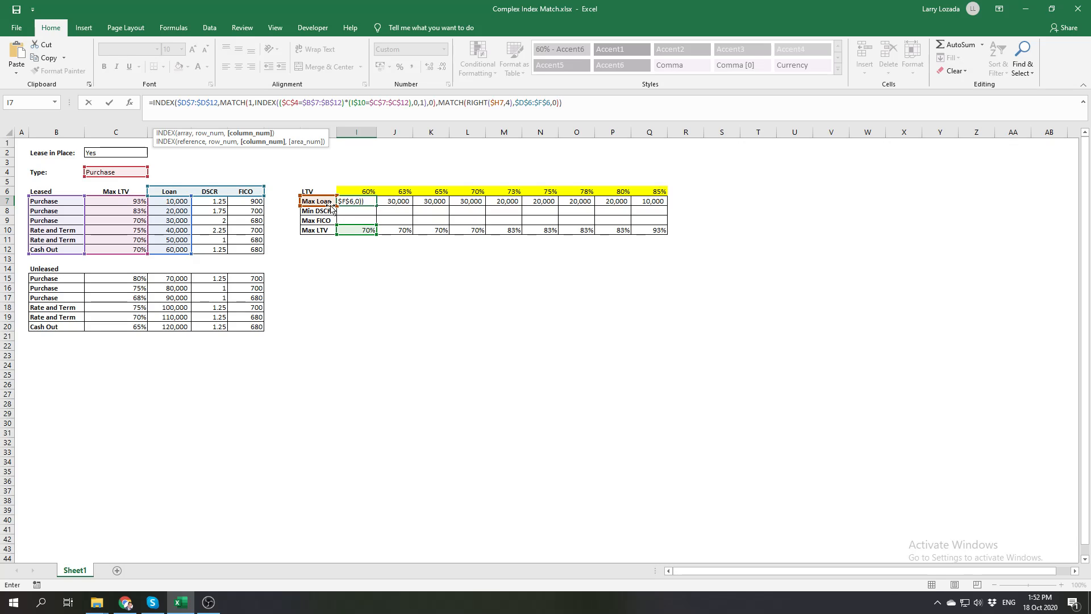
click(582, 103)
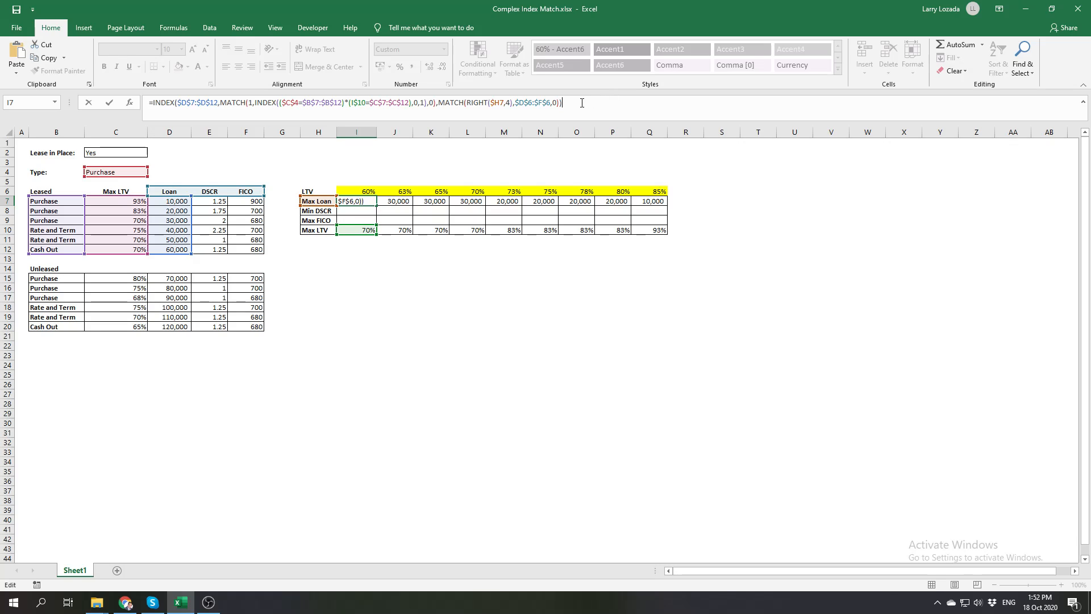
key(Return)
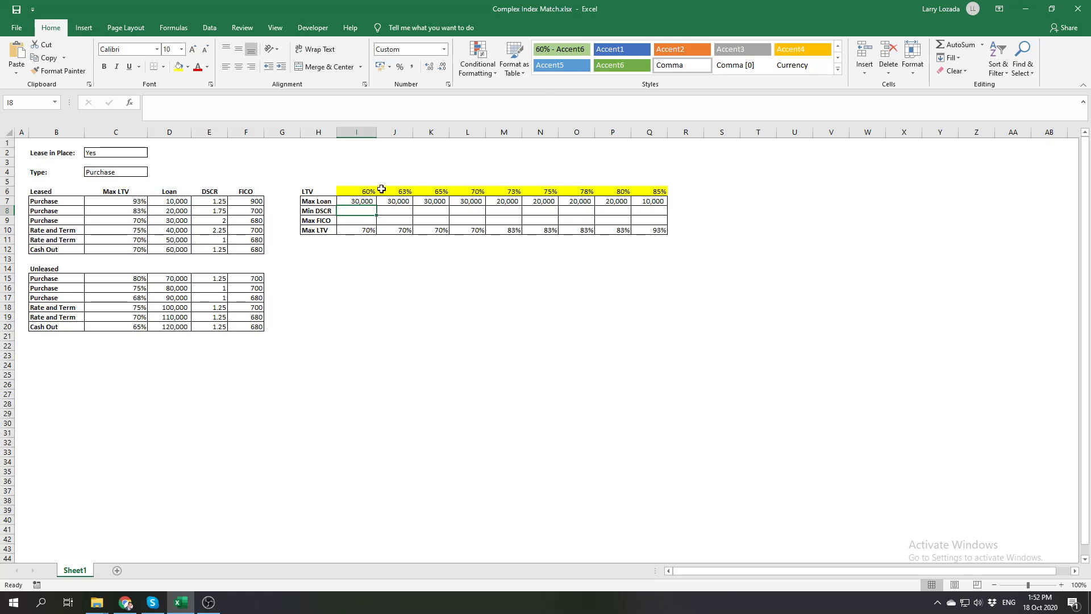
click(364, 200)
drag(376, 206, 377, 221)
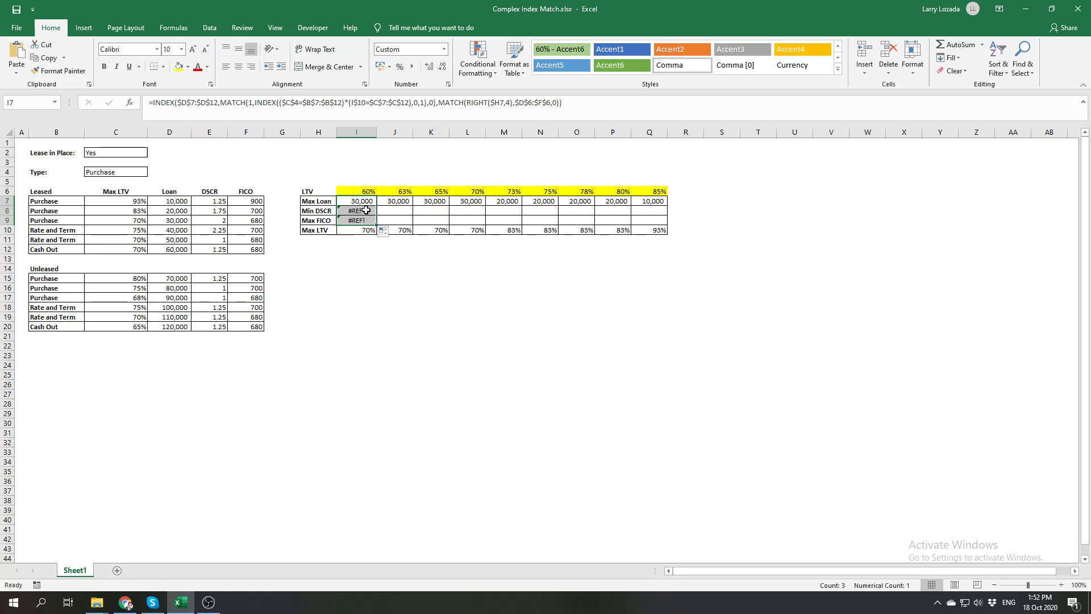
Check which functions the closing parentheses of the Min DSCR formula in I8 belong to, leaving the formula intact
click(366, 210)
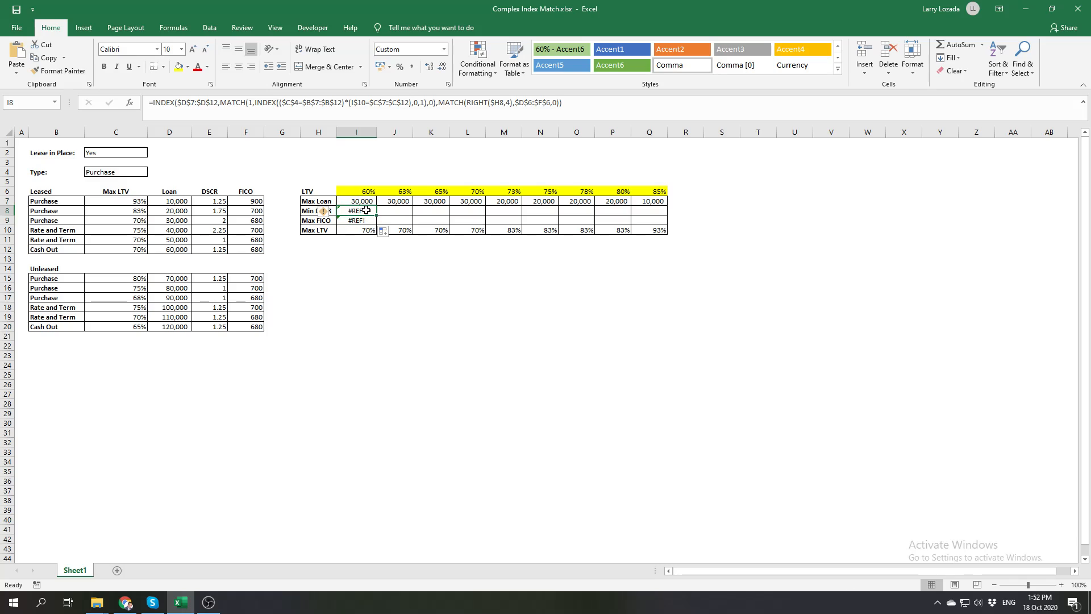
click(586, 104)
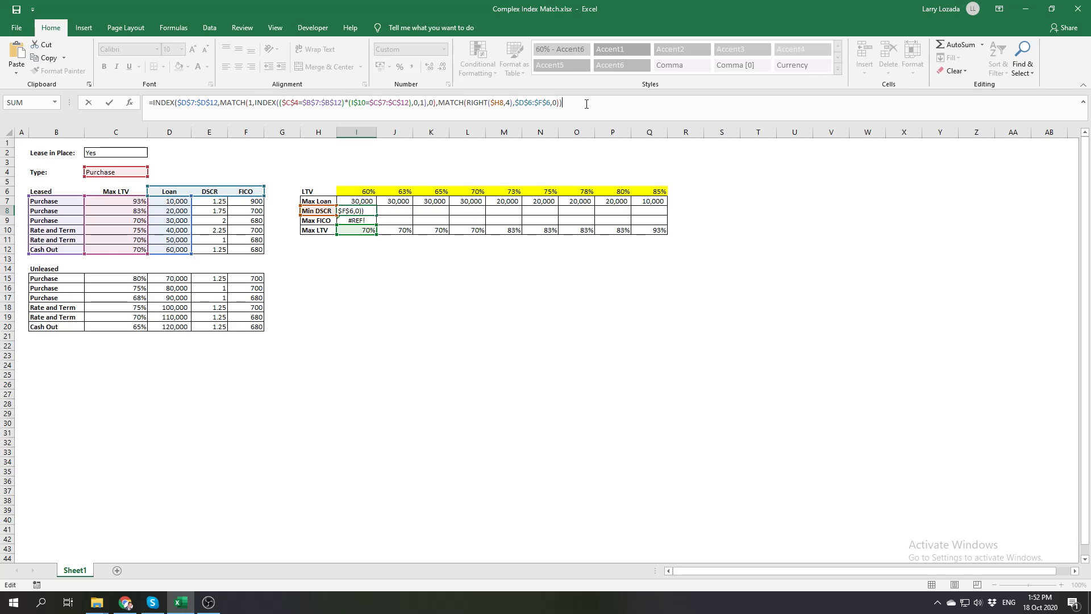
key(BackSpace)
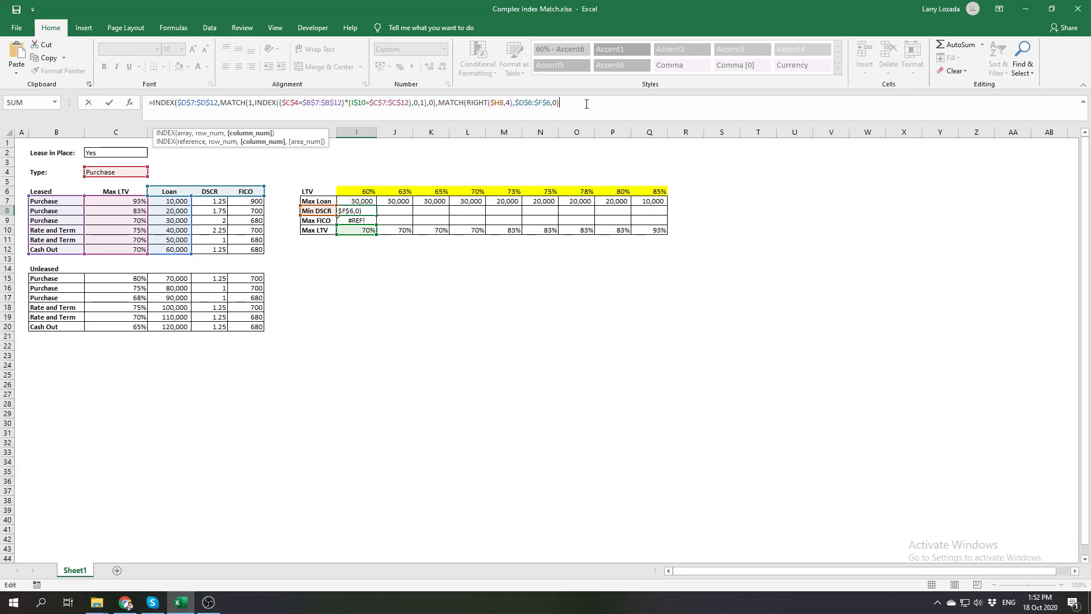
text())
key(BackSpace)
key(BackSpace)
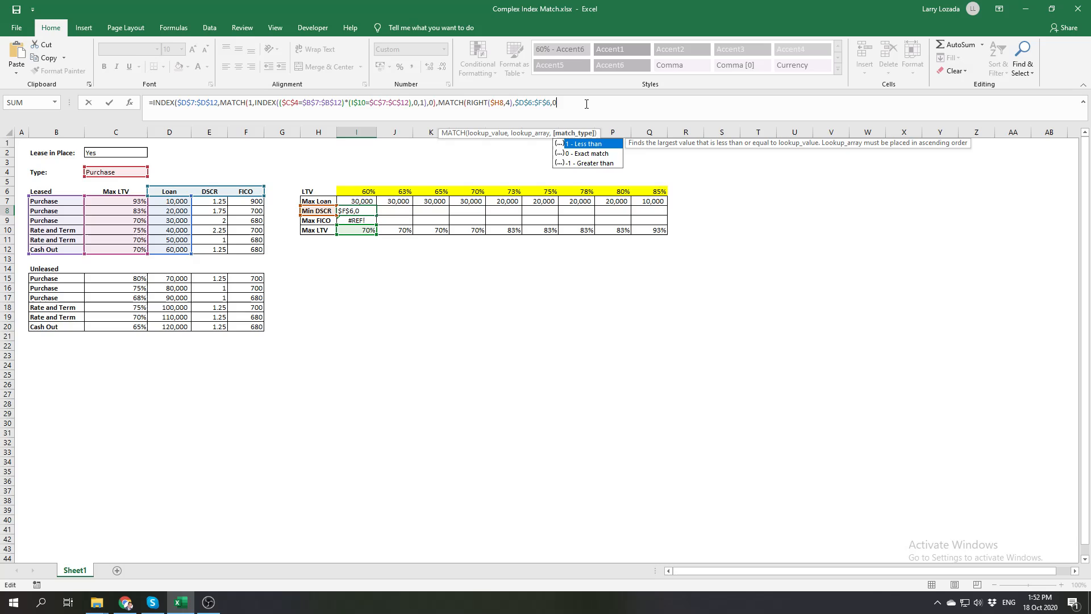
text())
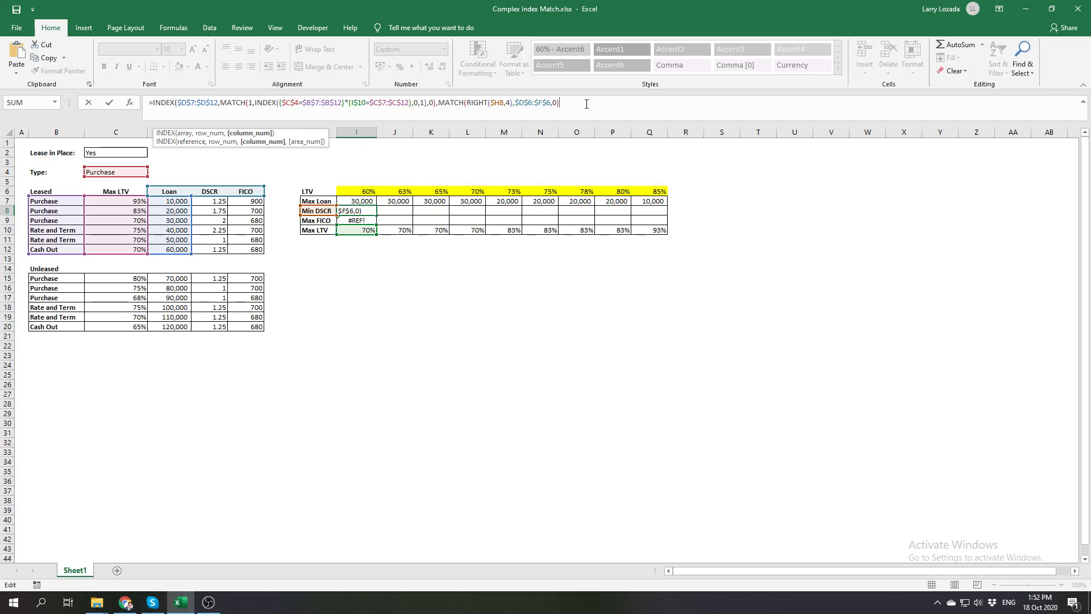
key(BackSpace)
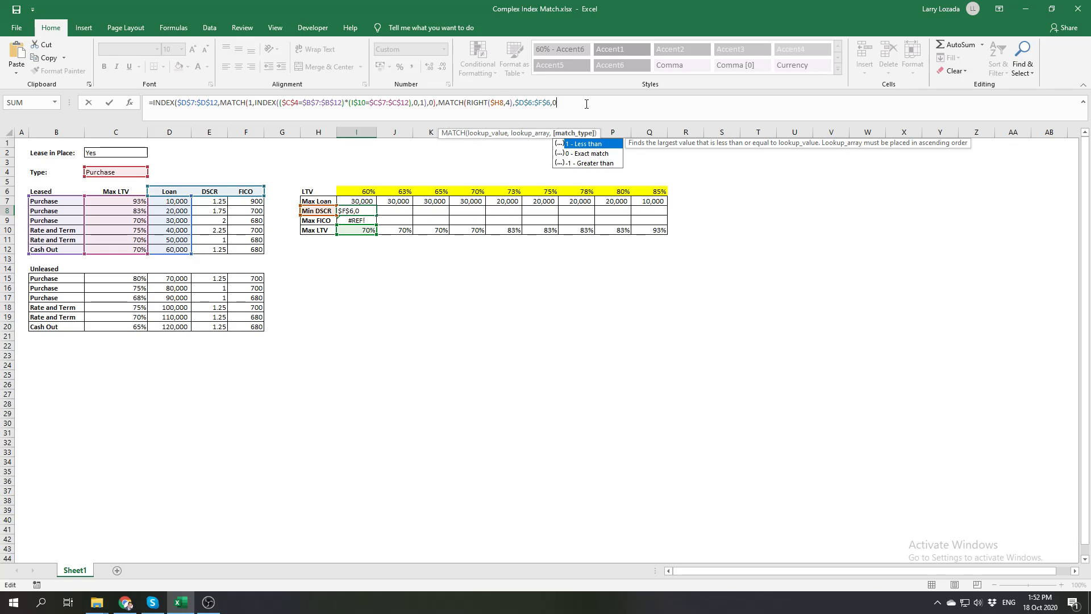
text())
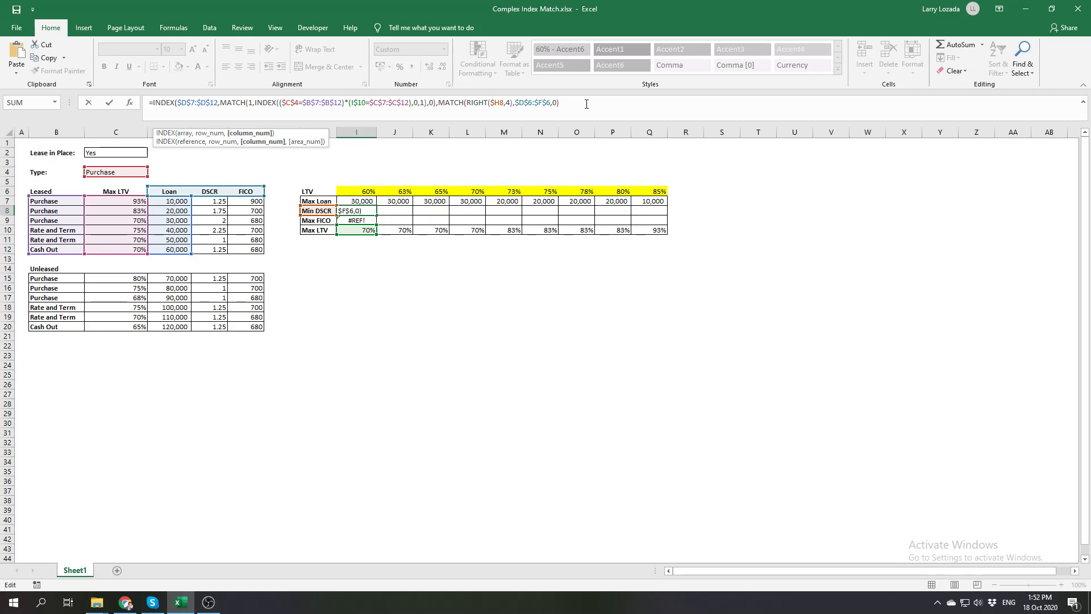
text())
key(ctrl+Return)
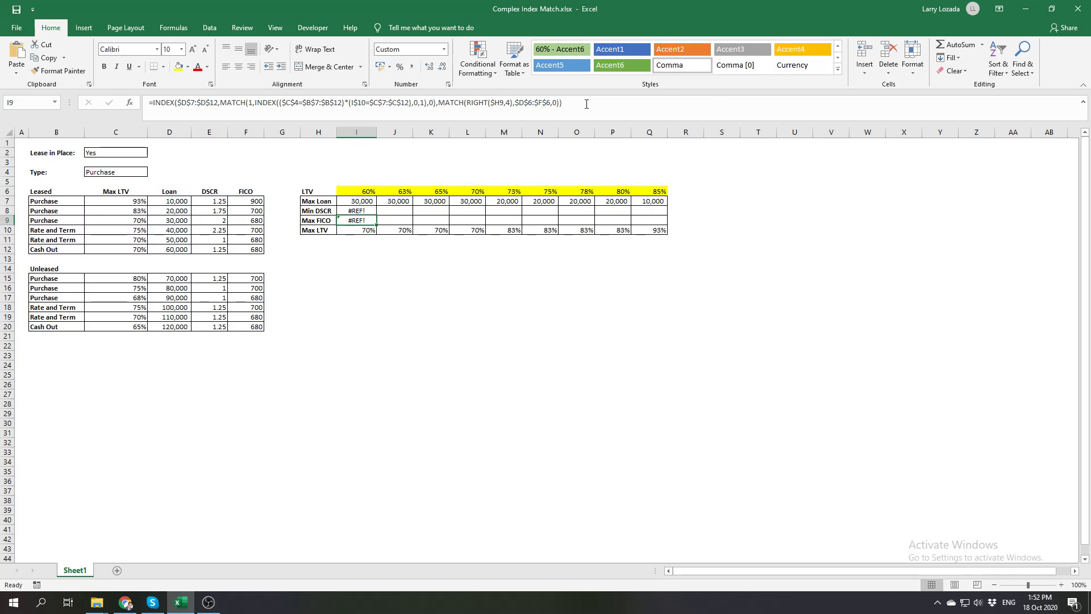
Run Evaluate Formula on I8 and step through each part of the calculation to its final result
click(273, 28)
click(242, 28)
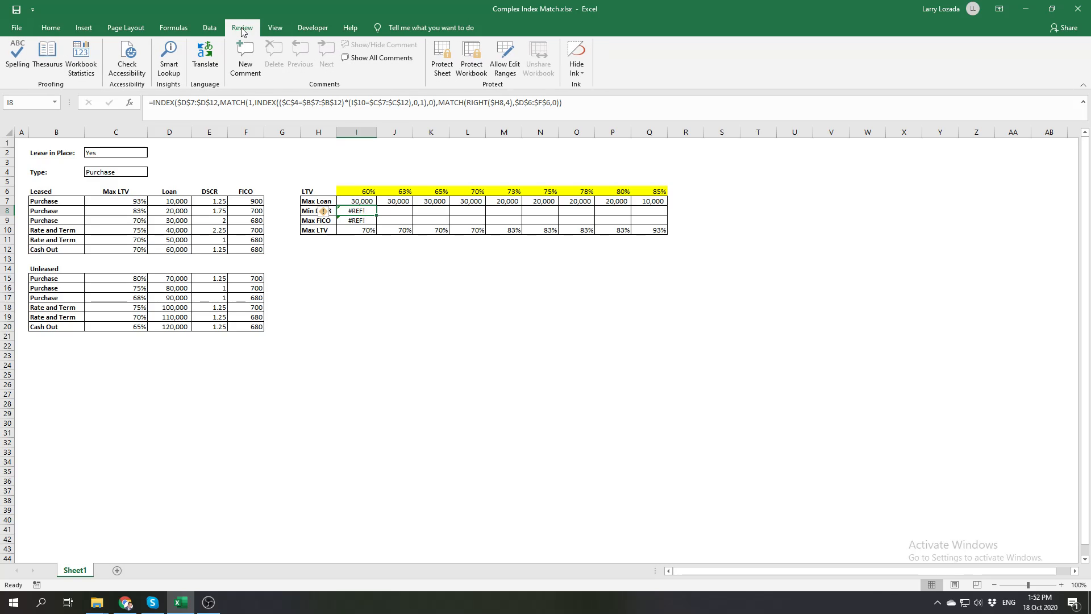
scroll(241, 31, up, 2)
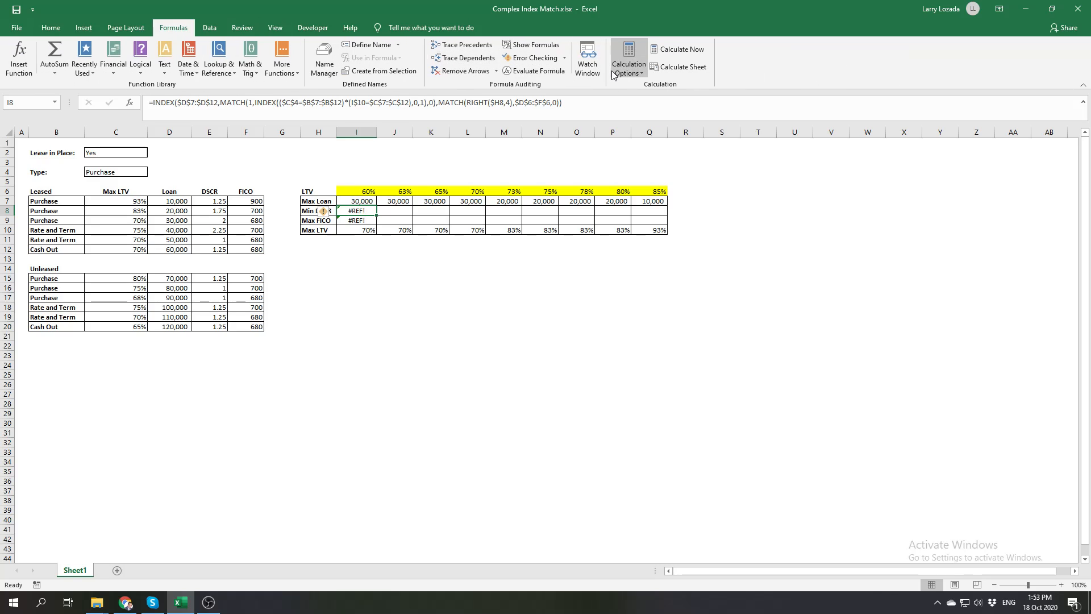
click(559, 71)
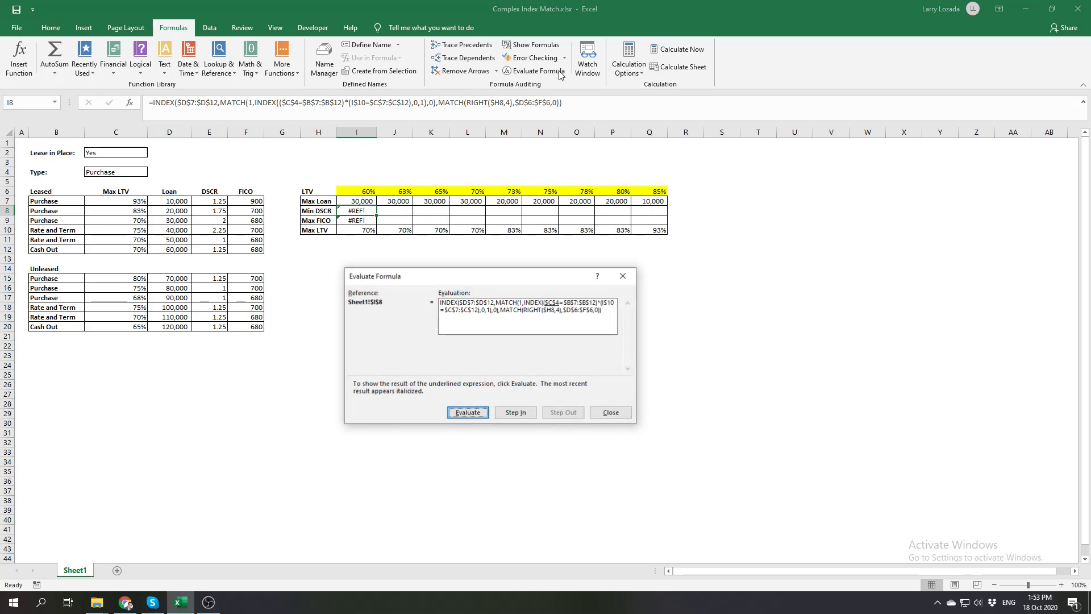
click(477, 415)
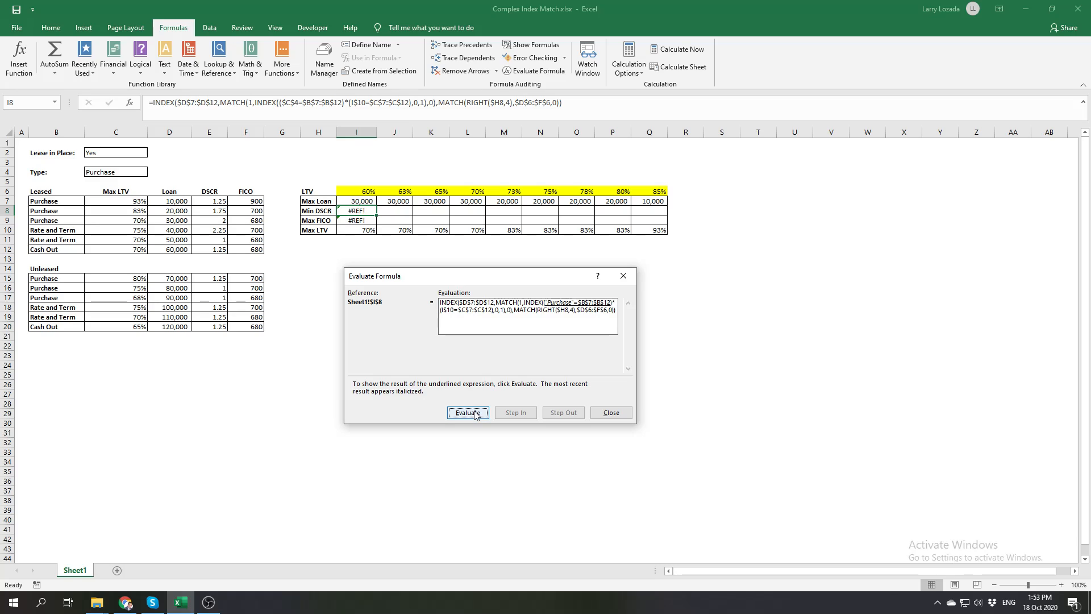
click(476, 414)
click(476, 414)
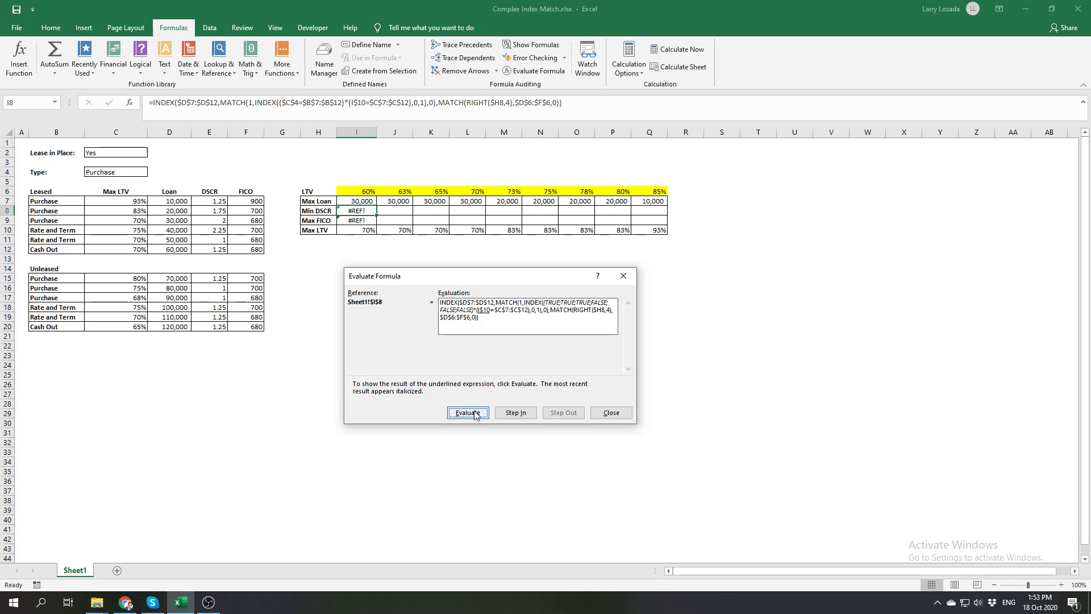
click(476, 414)
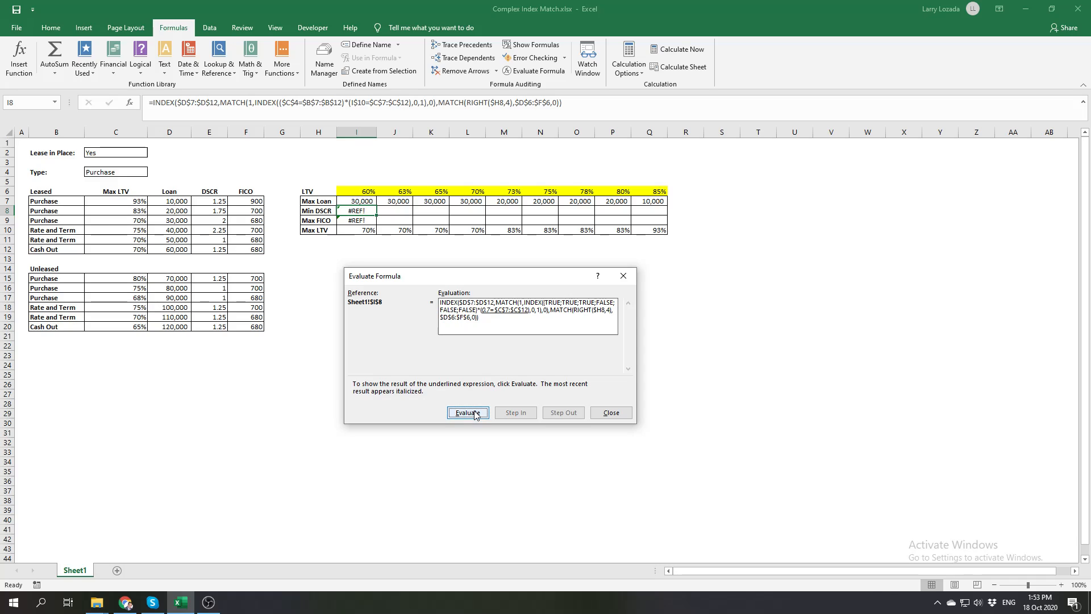
click(476, 414)
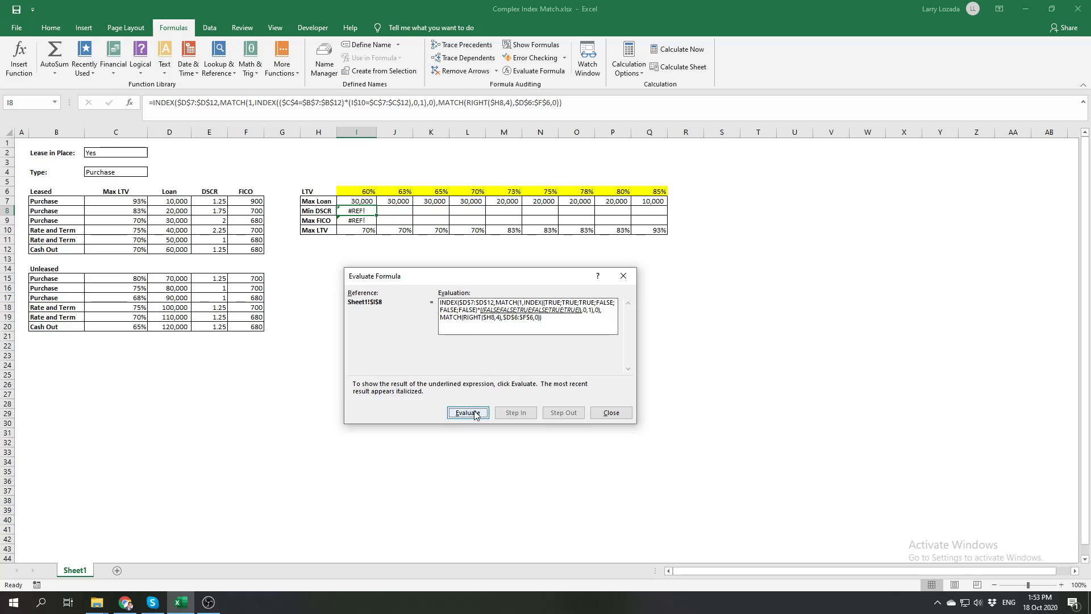
click(476, 414)
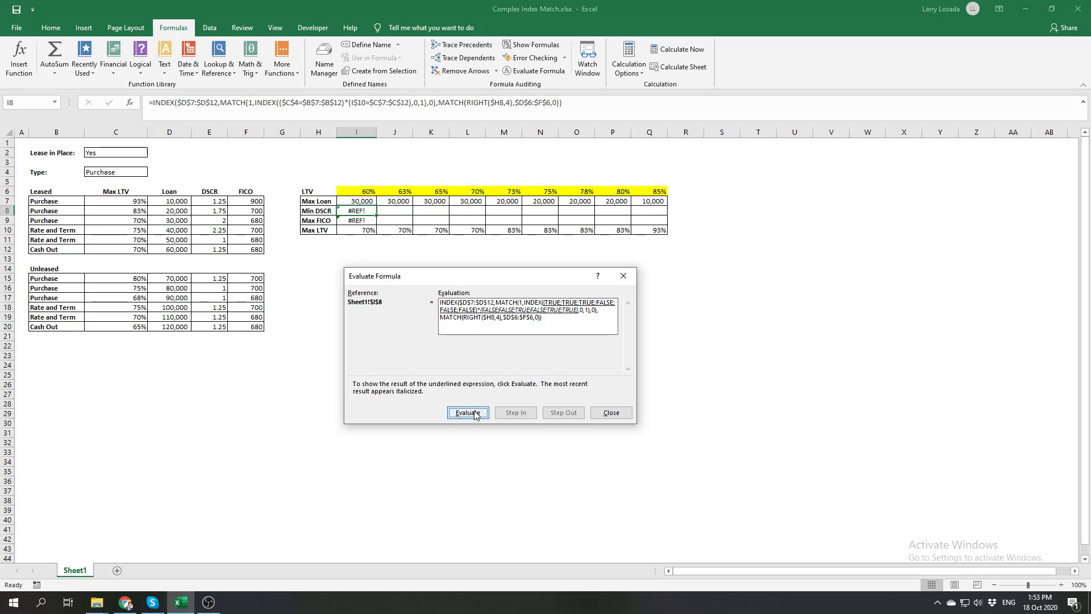
click(476, 414)
click(476, 414)
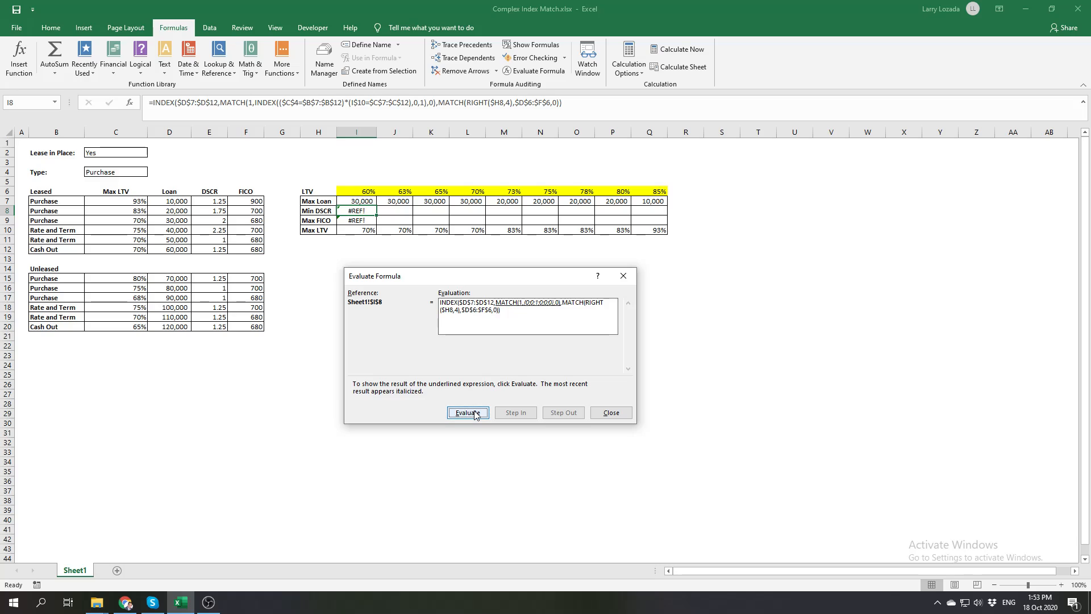
click(476, 414)
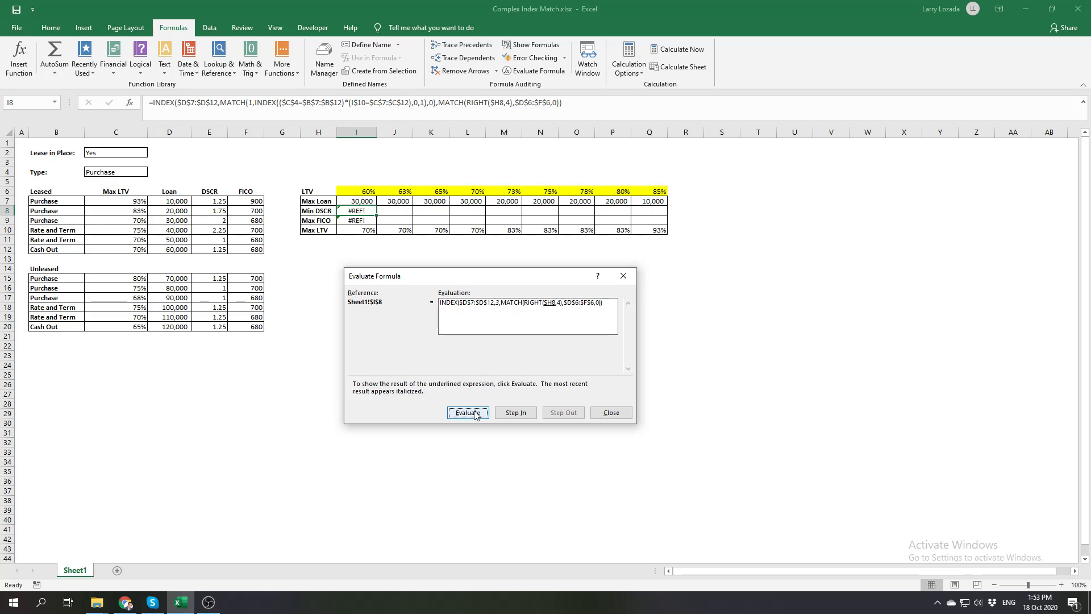
click(475, 415)
click(476, 414)
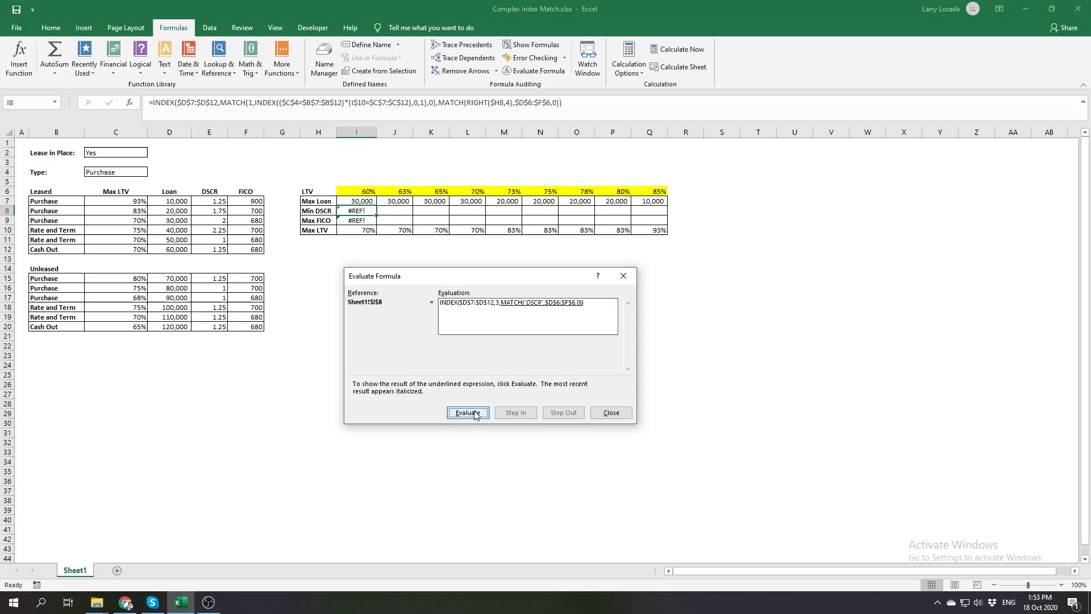
click(476, 415)
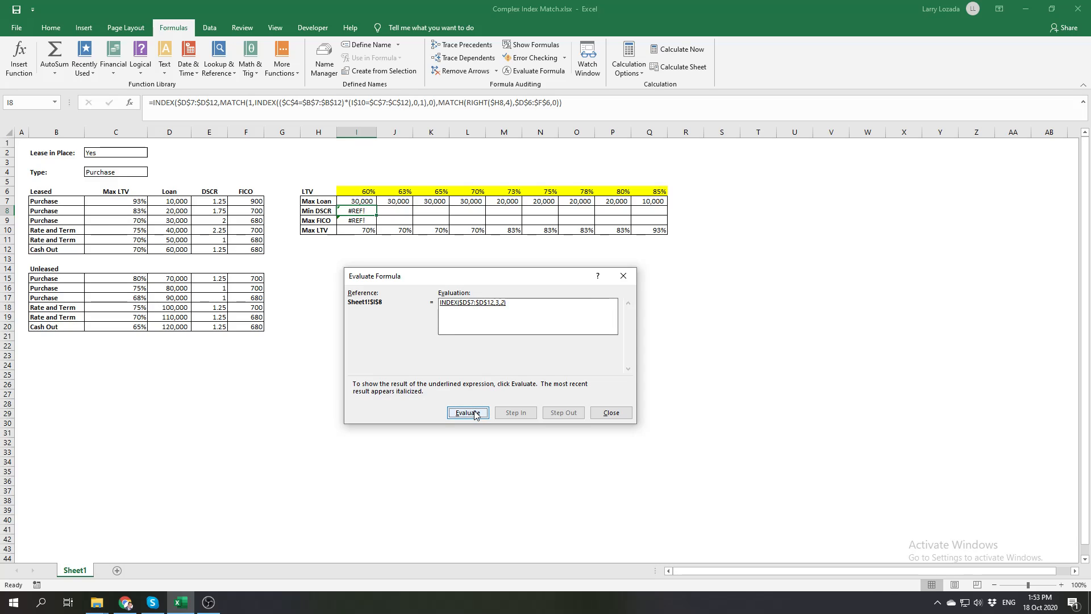
click(476, 414)
Restart the evaluation of I8, step through to the outer INDEX's row and column numbers, and close the evaluator
click(476, 414)
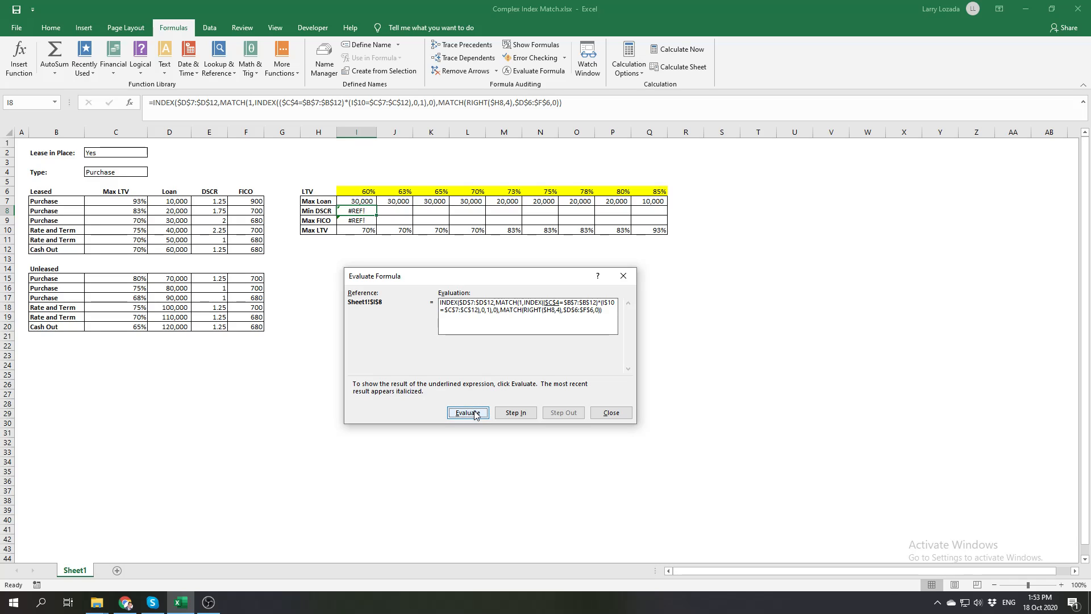
click(476, 414)
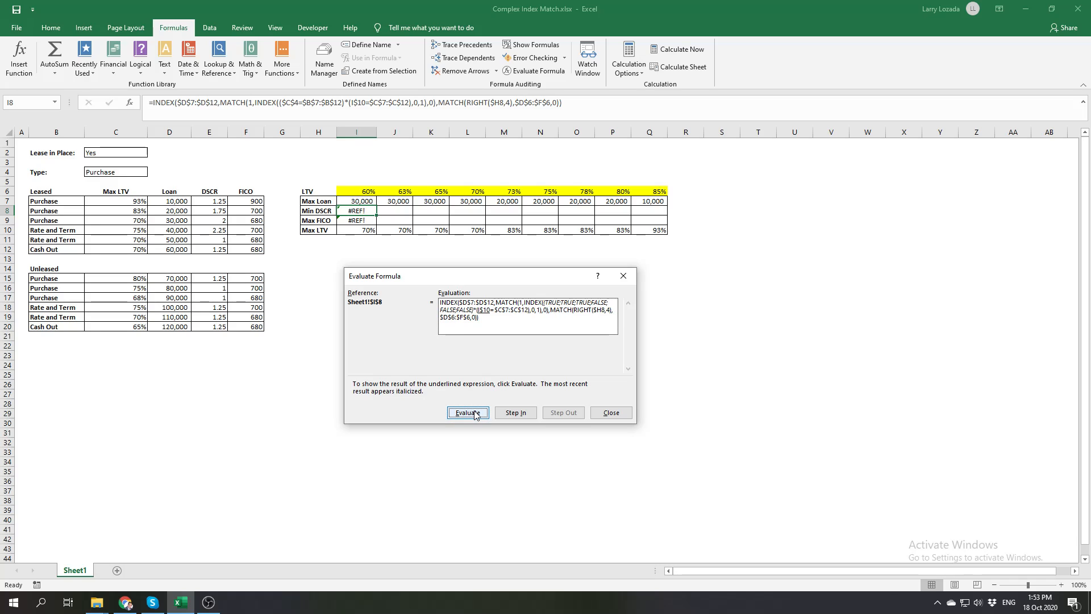
click(476, 414)
click(475, 415)
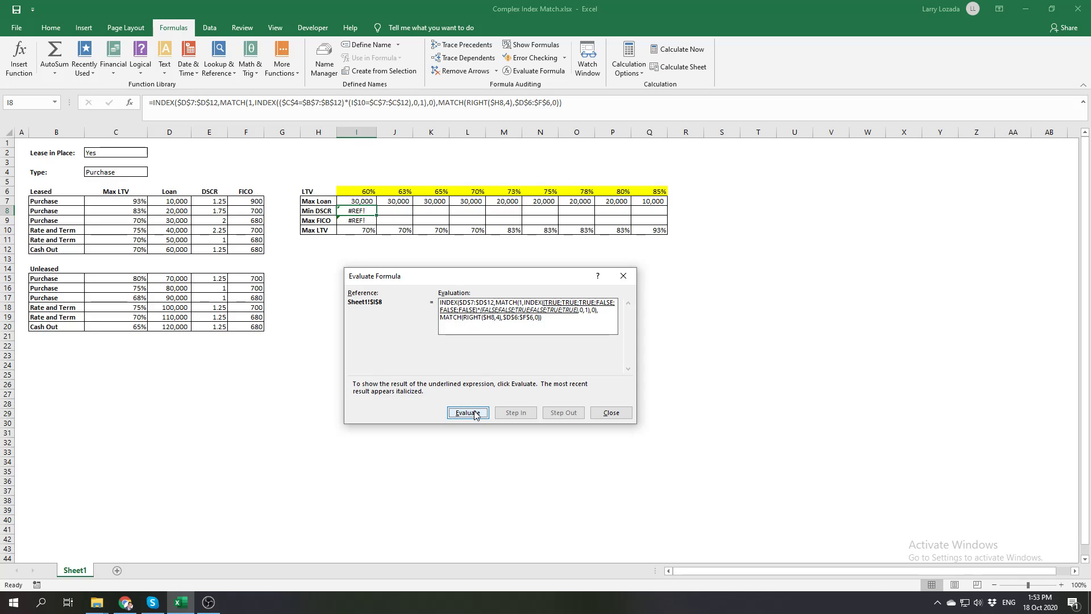
click(476, 414)
click(475, 415)
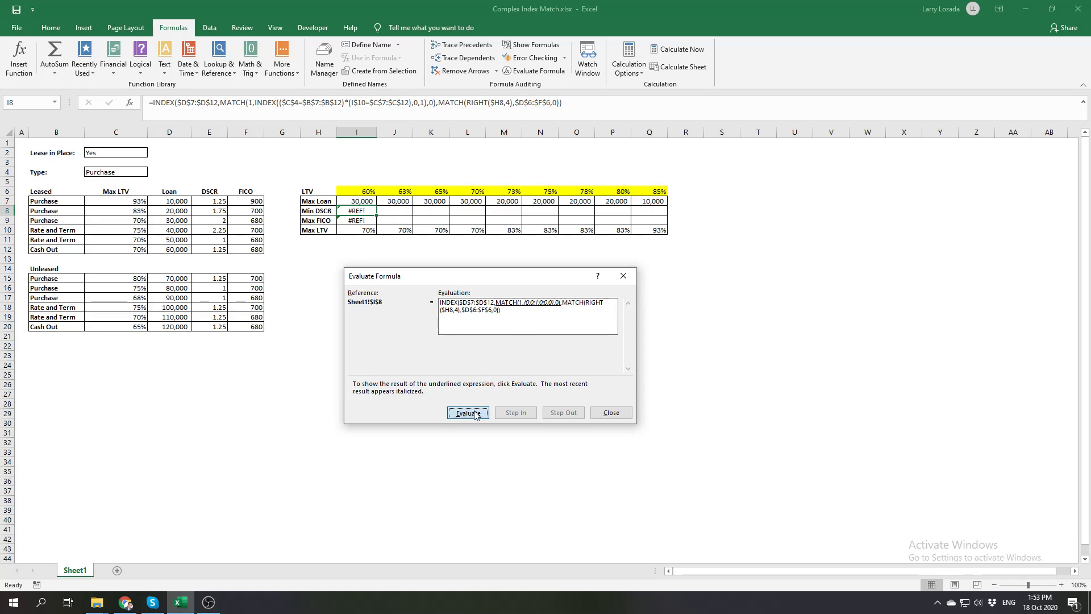
click(475, 414)
click(475, 414)
click(475, 415)
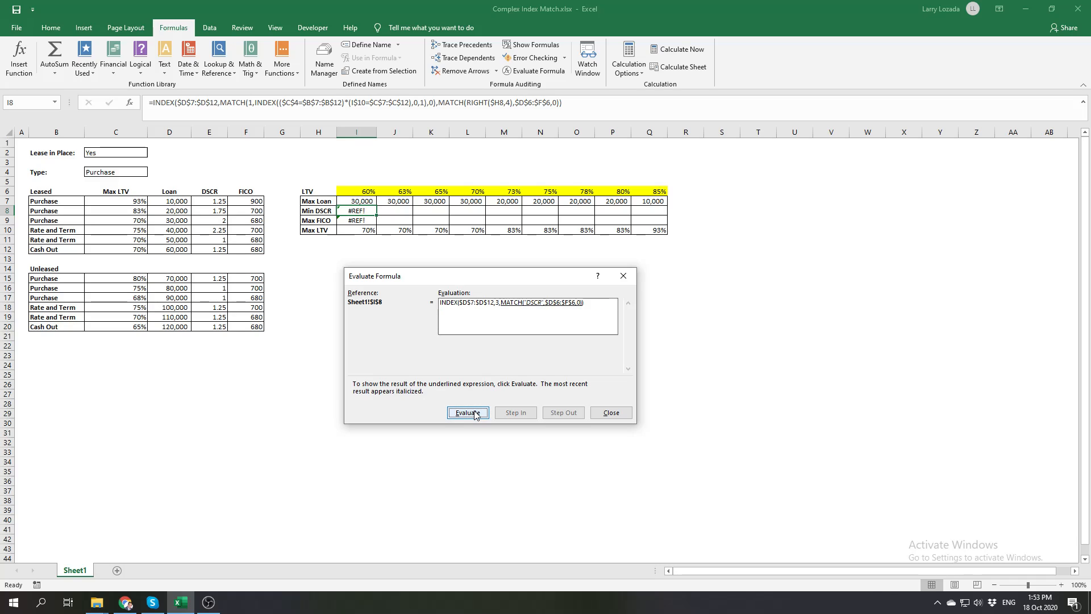
click(475, 414)
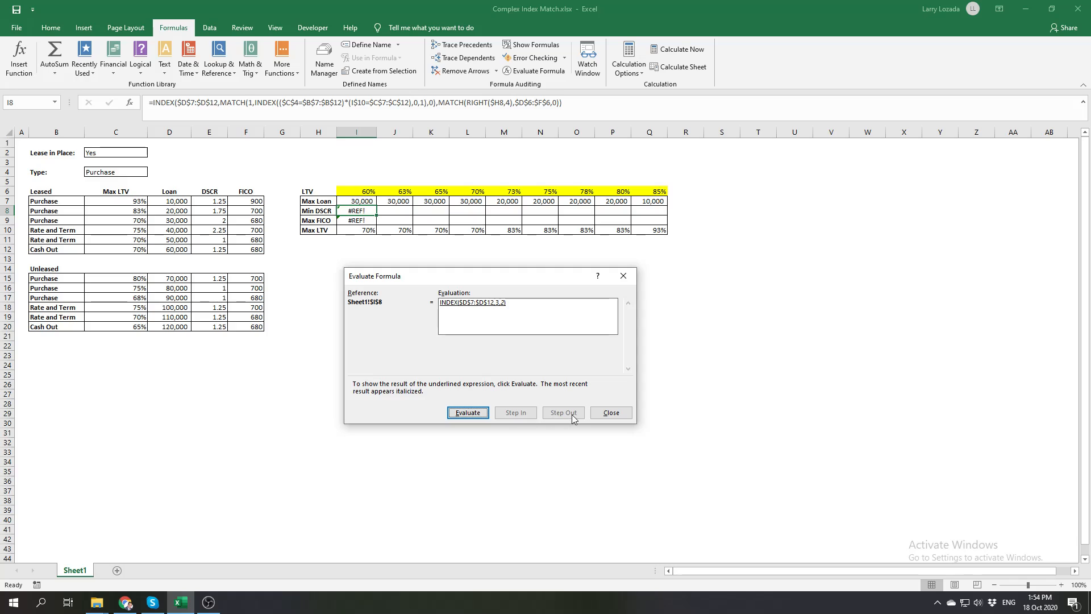
click(609, 413)
Extend the outer INDEX's array in the I7 formula to $D$7:$F$12 so it covers Loan, DSCR and FICO
click(356, 202)
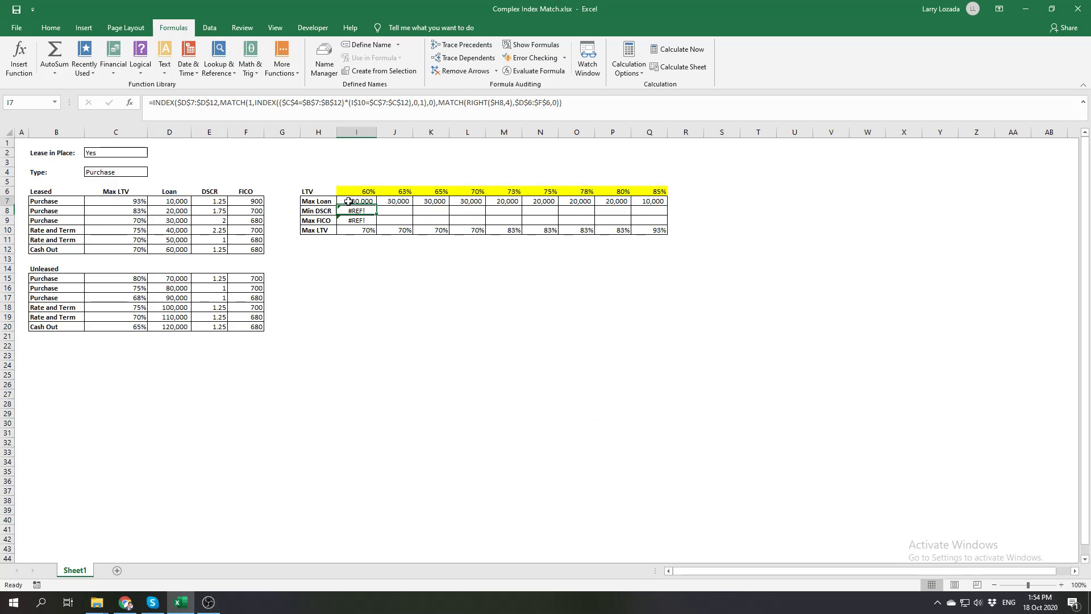
click(216, 99)
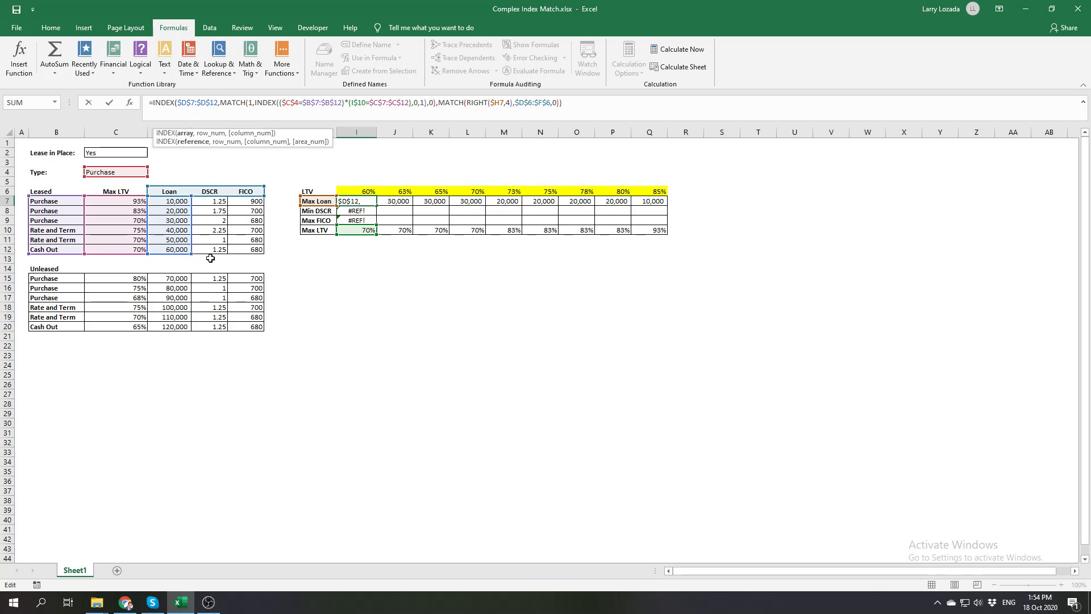
drag(192, 254, 259, 255)
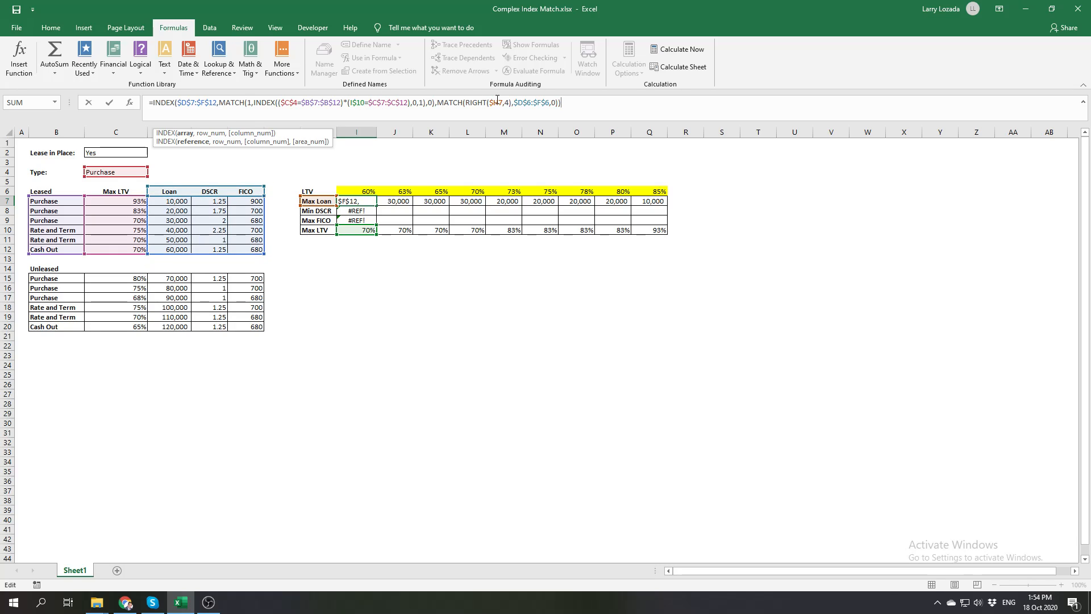
key(Return)
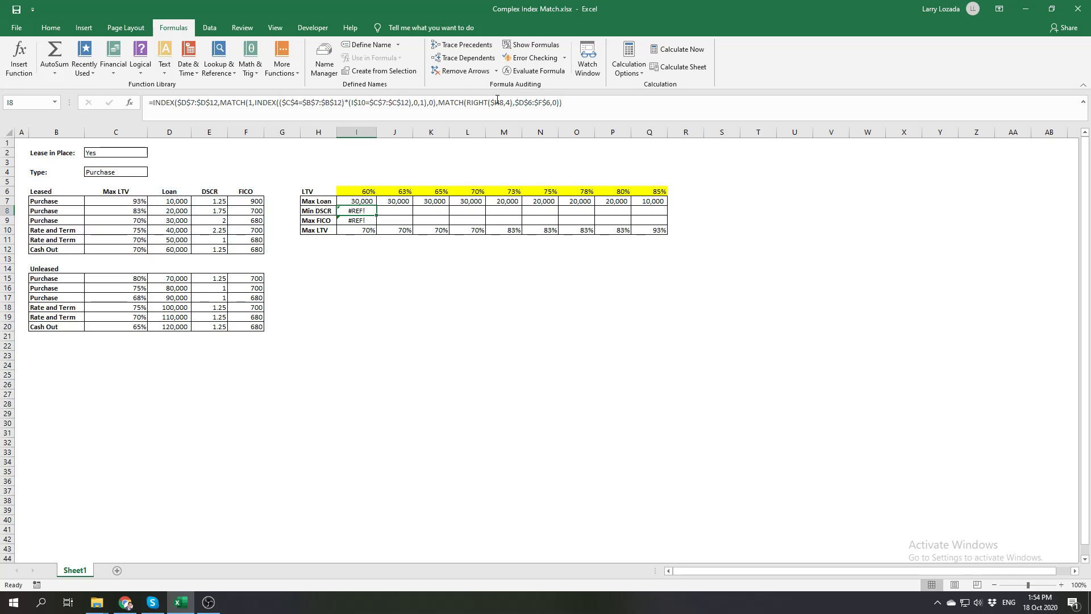
click(367, 202)
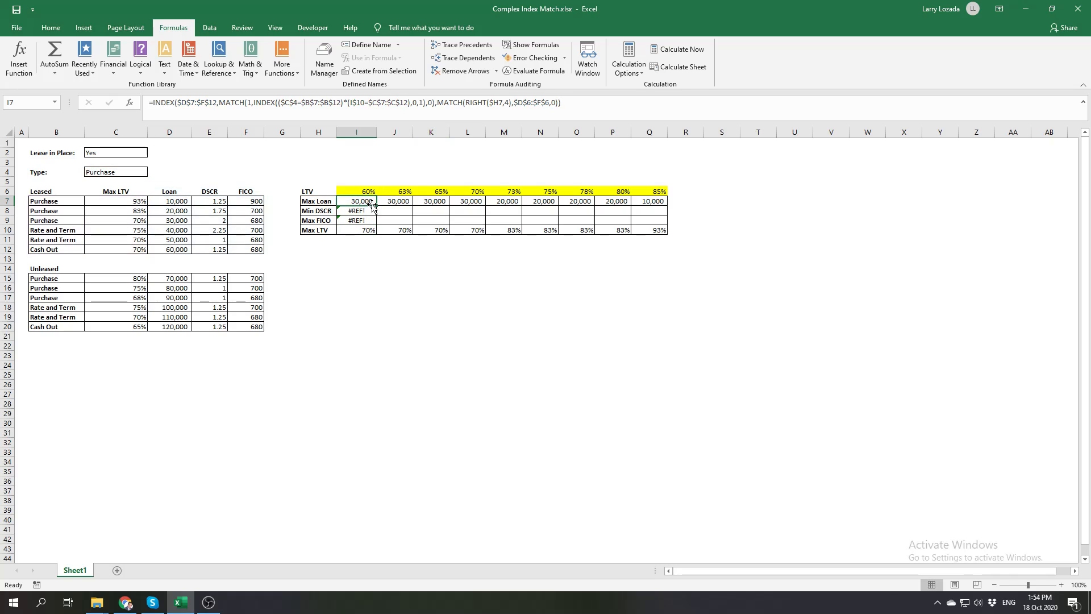
Fill the I7 formula down into I8, and extend it across the Min DSCR and Max FICO rows through M9
drag(376, 206, 372, 222)
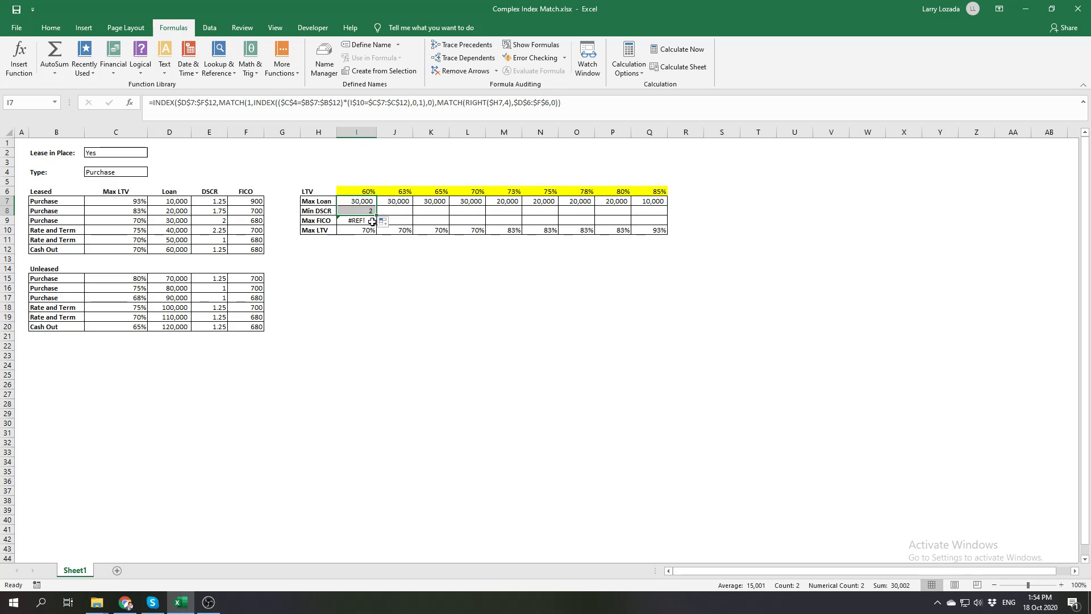
click(370, 214)
click(369, 211)
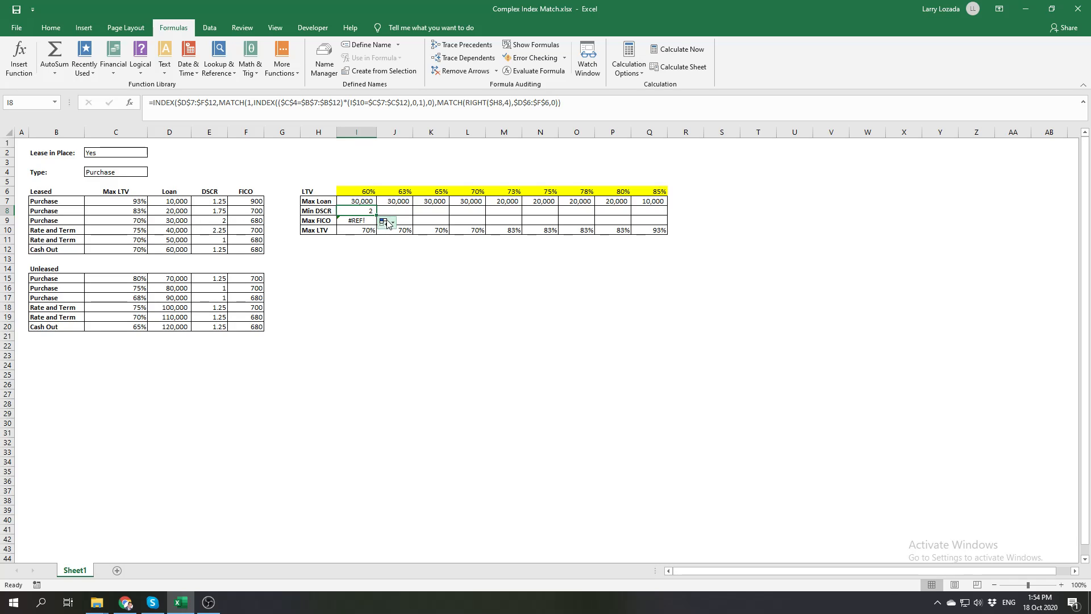
drag(375, 215, 520, 226)
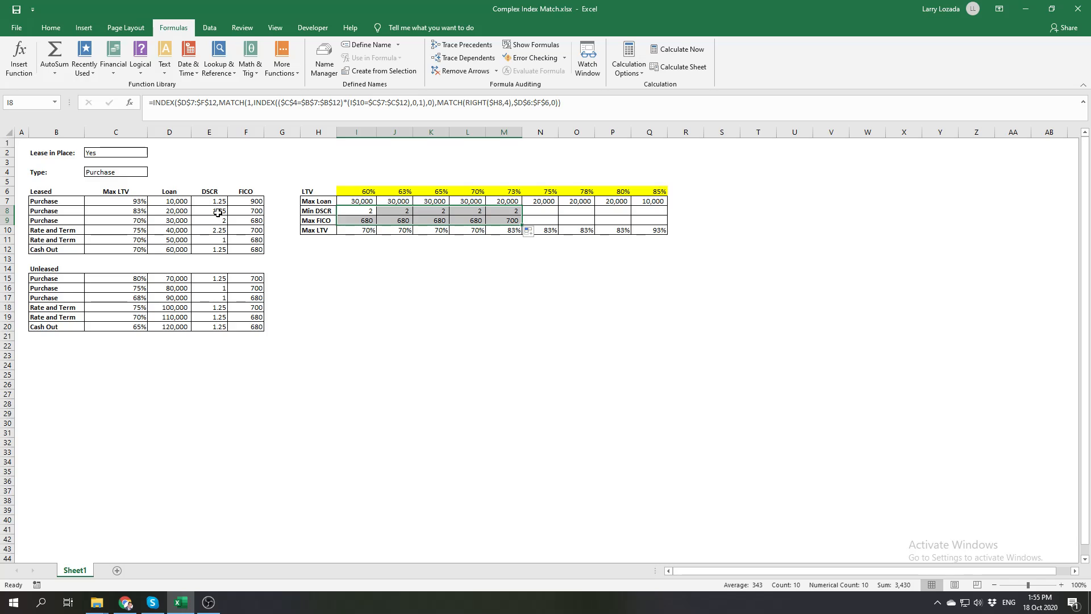
Format the Min DSCR values in I8:Q8 to show two decimal places
click(483, 211)
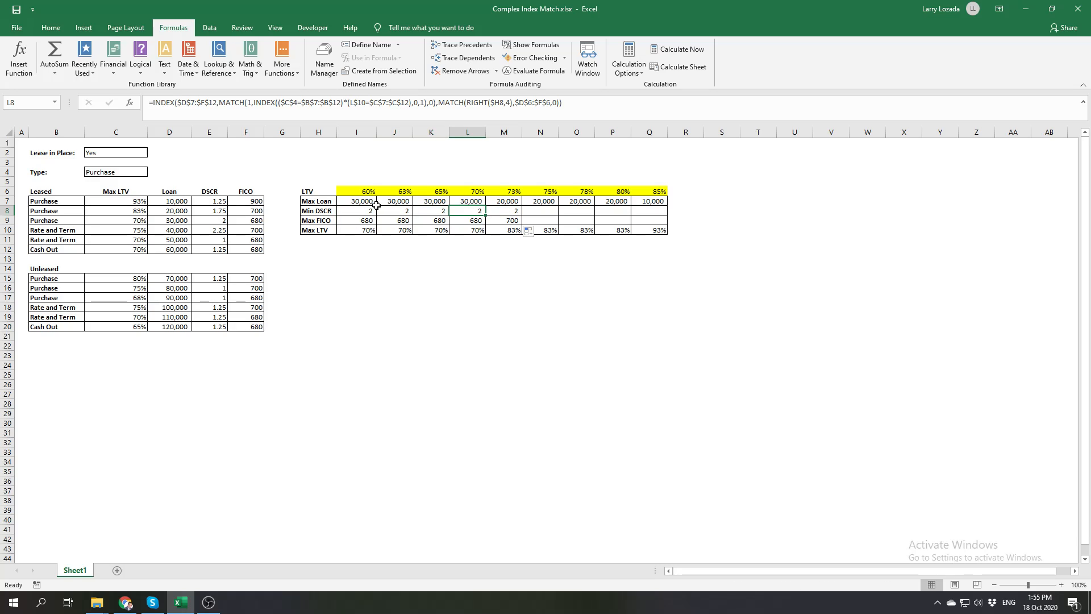
click(363, 210)
mouse_move(361, 210)
mouse_down()
mouse_move(391, 210)
mouse_move(371, 210)
mouse_up()
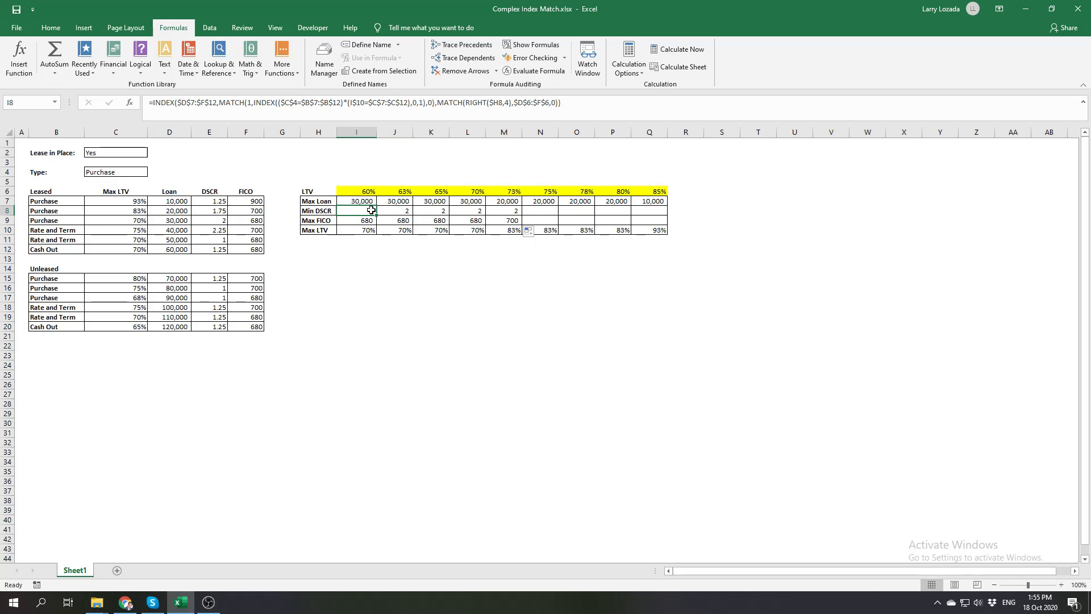
click(510, 211)
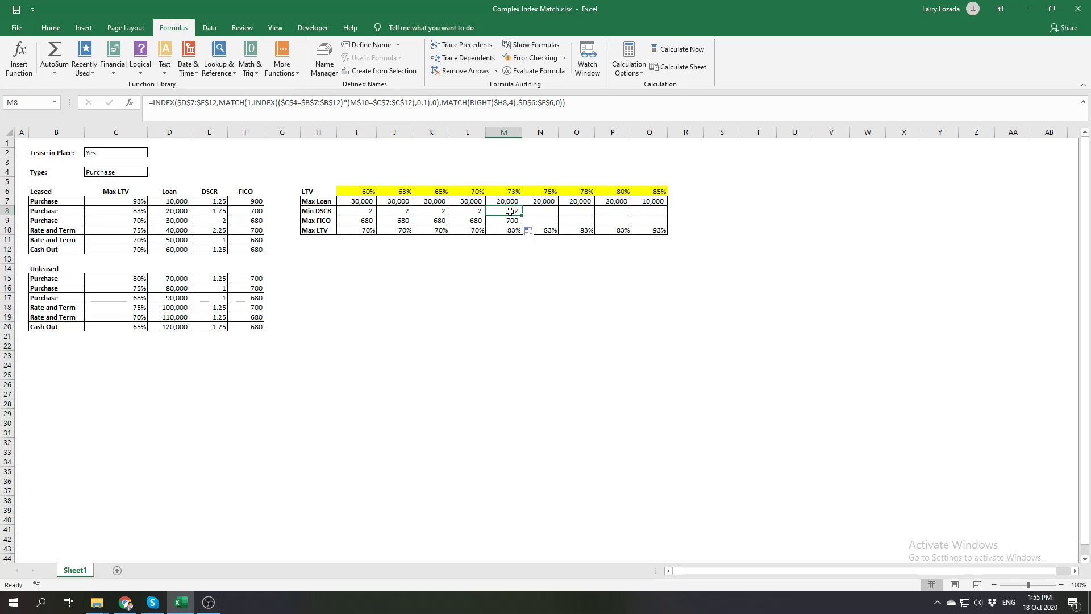
click(52, 28)
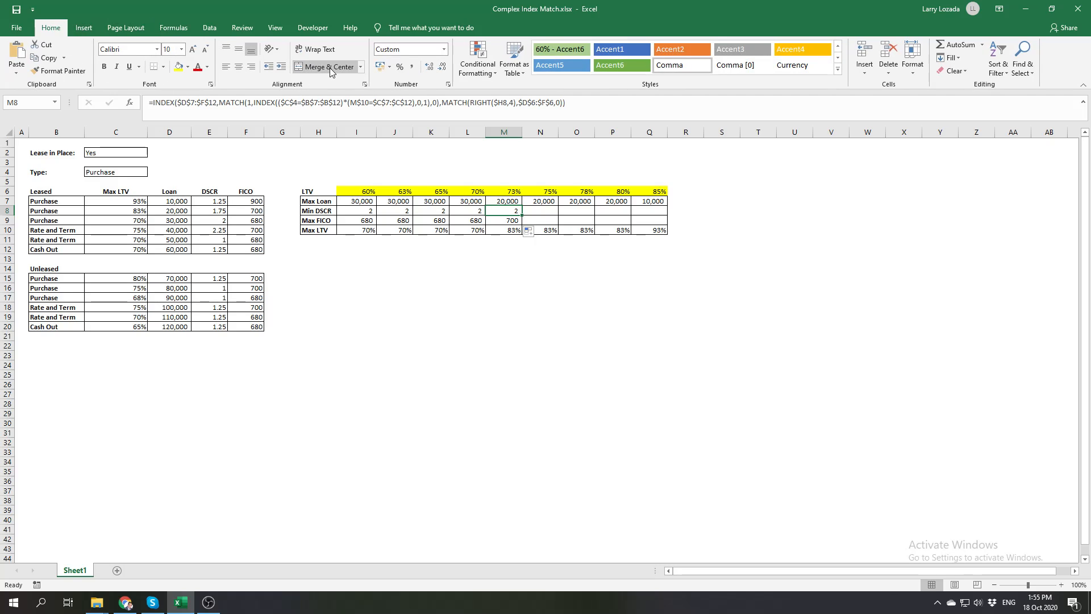
click(431, 70)
click(431, 70)
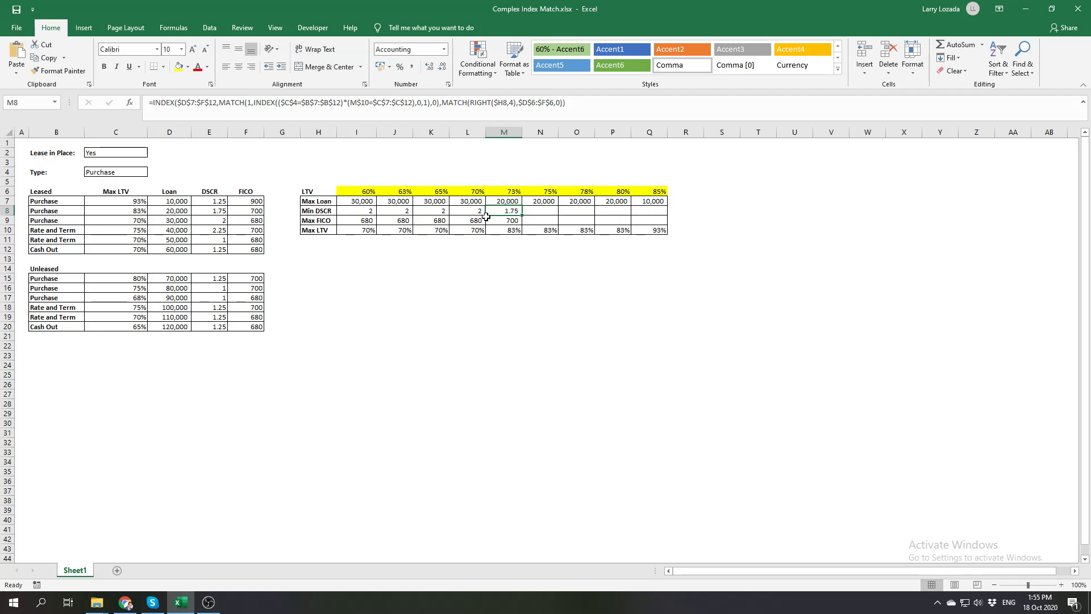
drag(371, 210, 648, 213)
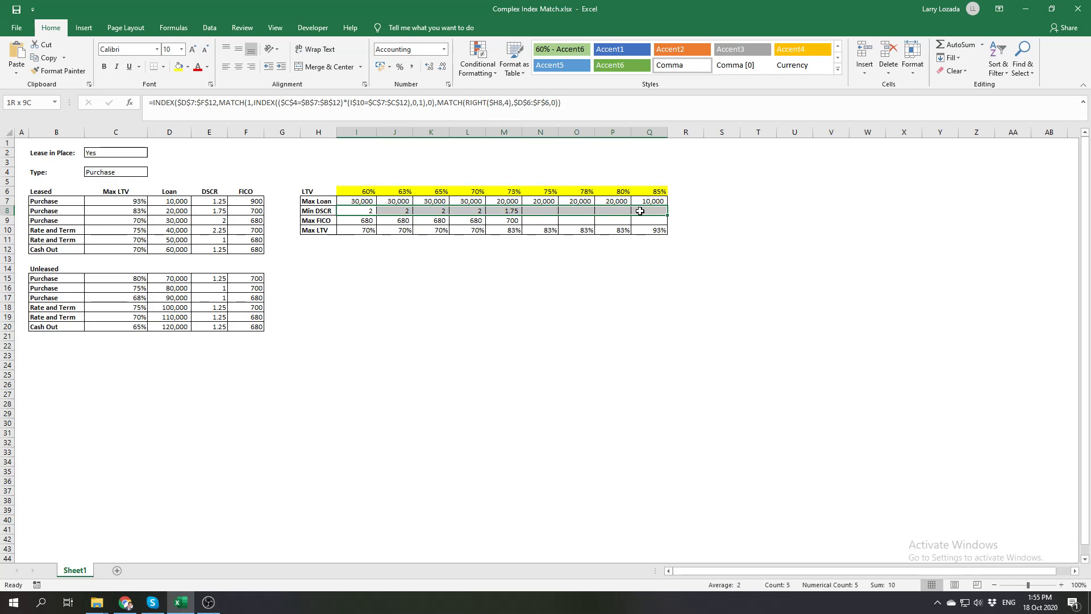
click(429, 67)
Fill the Min DSCR and Max FICO formulas from M8 through Q9 and check the 85% results against the Leased table
click(508, 211)
drag(508, 210, 651, 230)
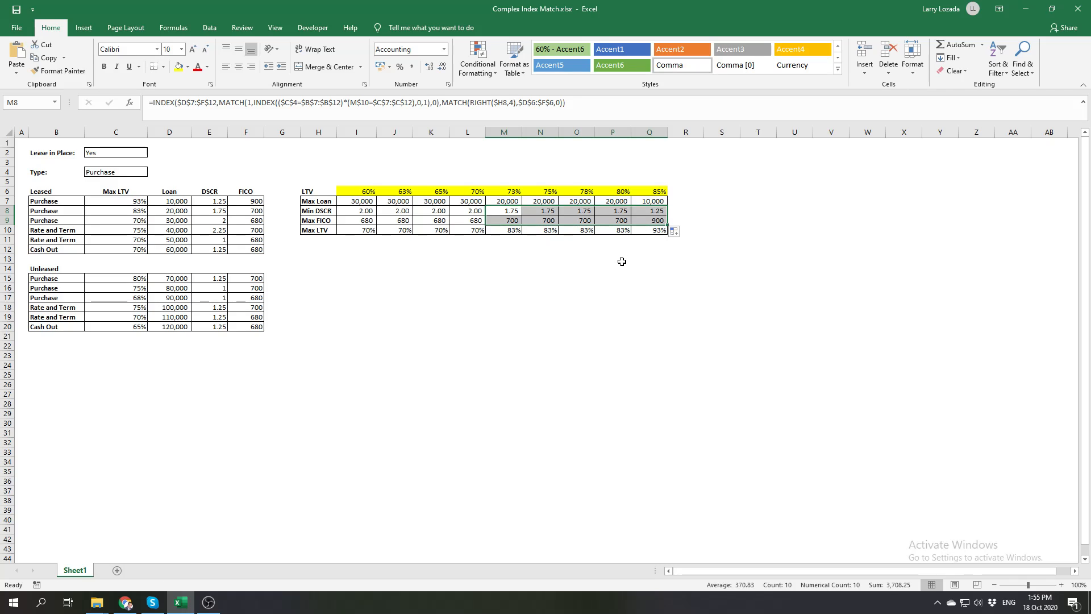
click(622, 259)
click(657, 204)
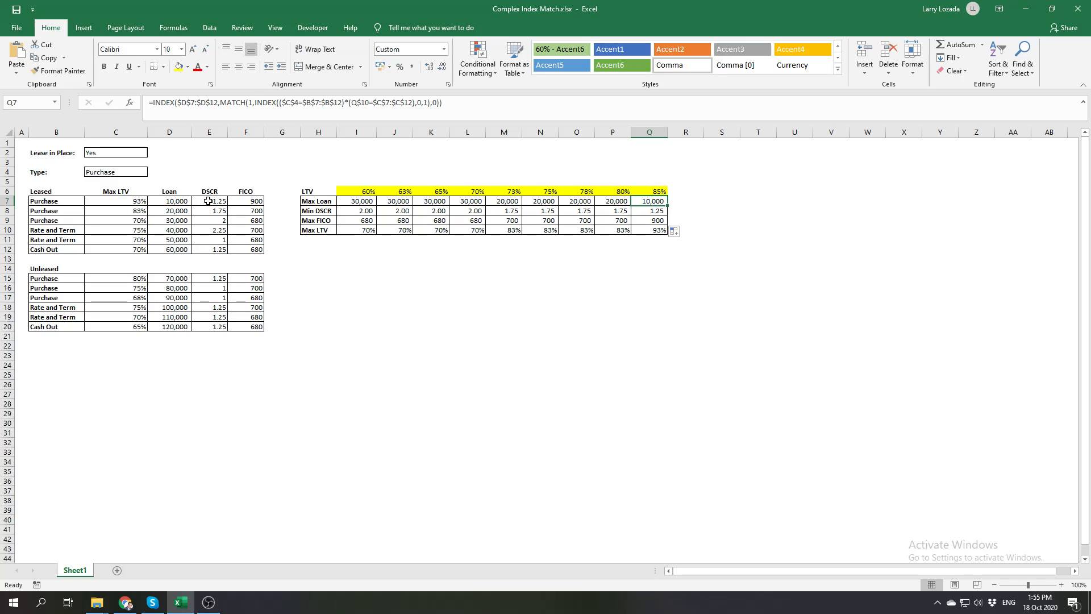
click(247, 201)
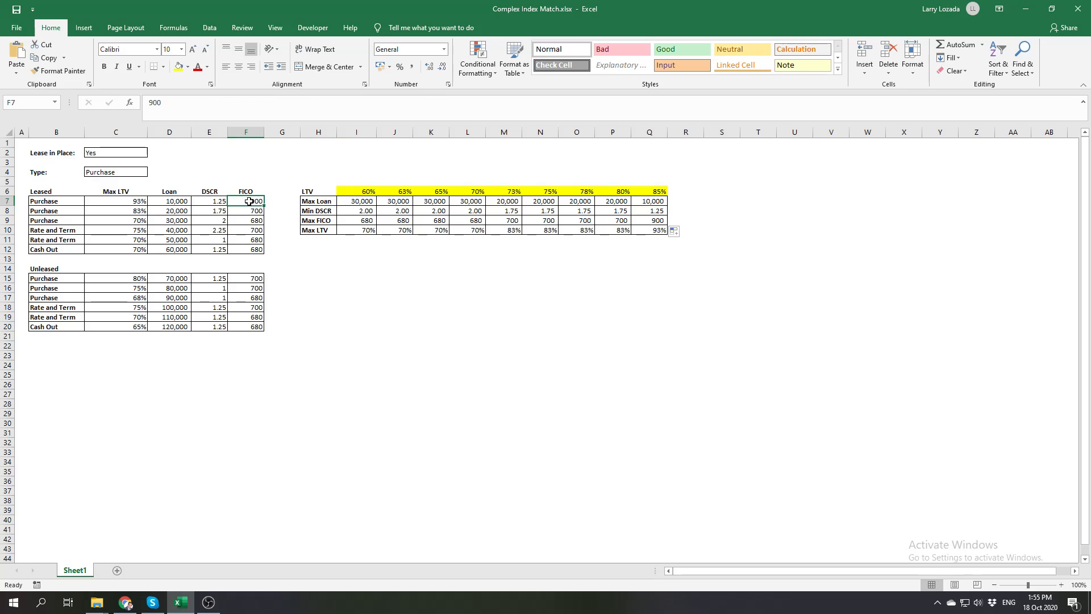
click(372, 279)
click(362, 259)
double_click(359, 258)
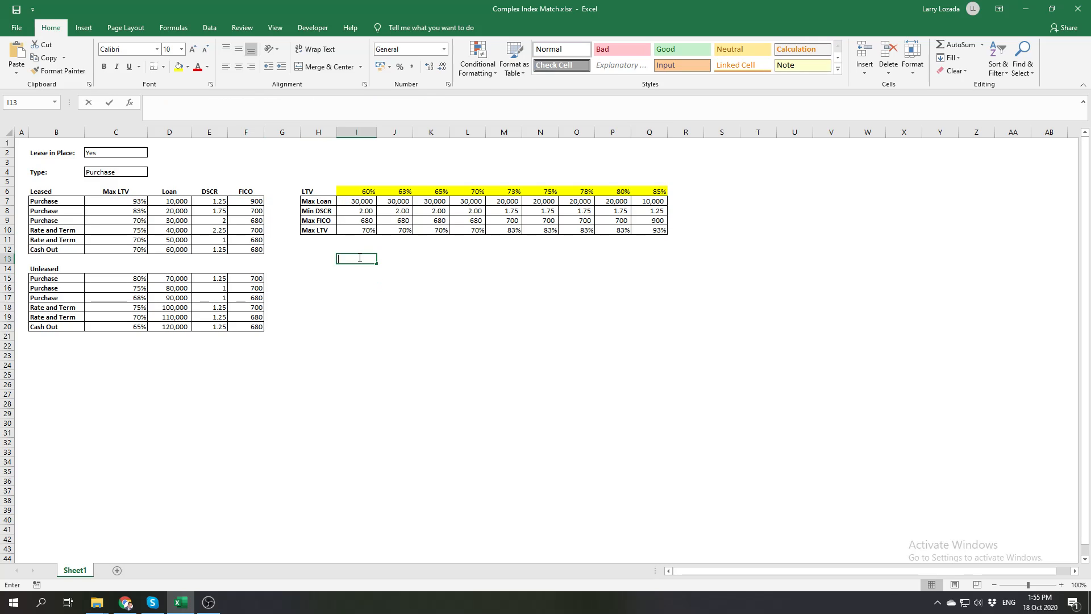
click(388, 316)
Wrap the I7 formula in an IF that tests $C$2="Yes", with the existing INDEX as the value if true
click(365, 202)
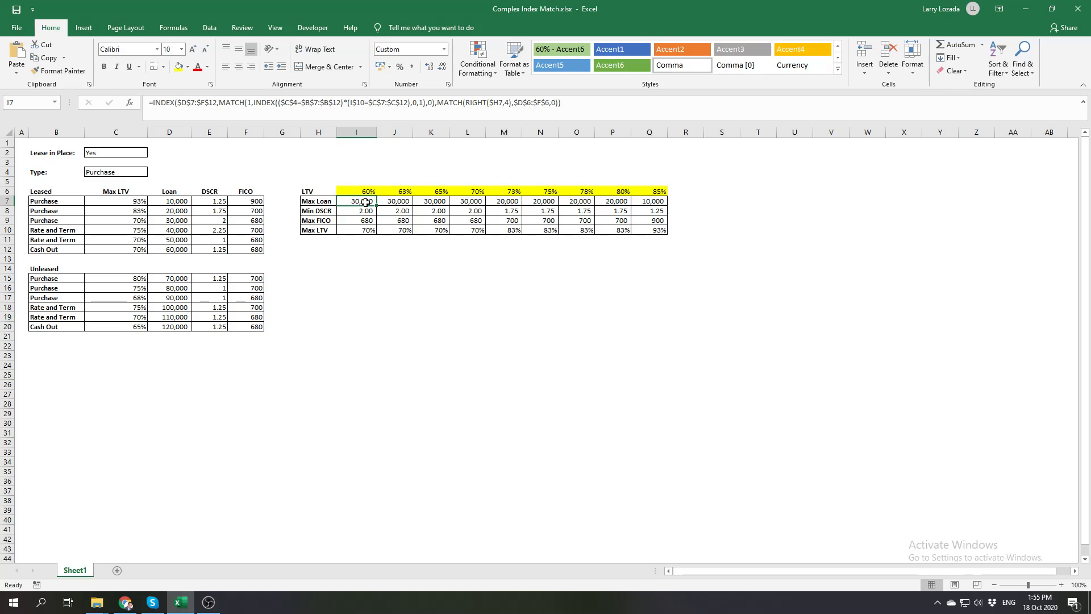
click(157, 105)
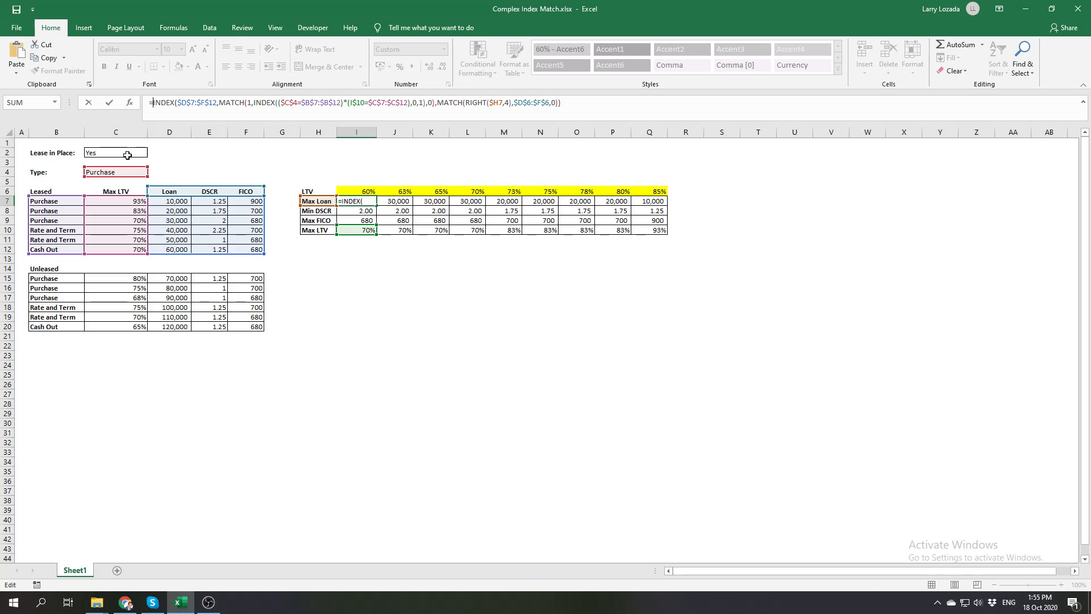
text(IF()
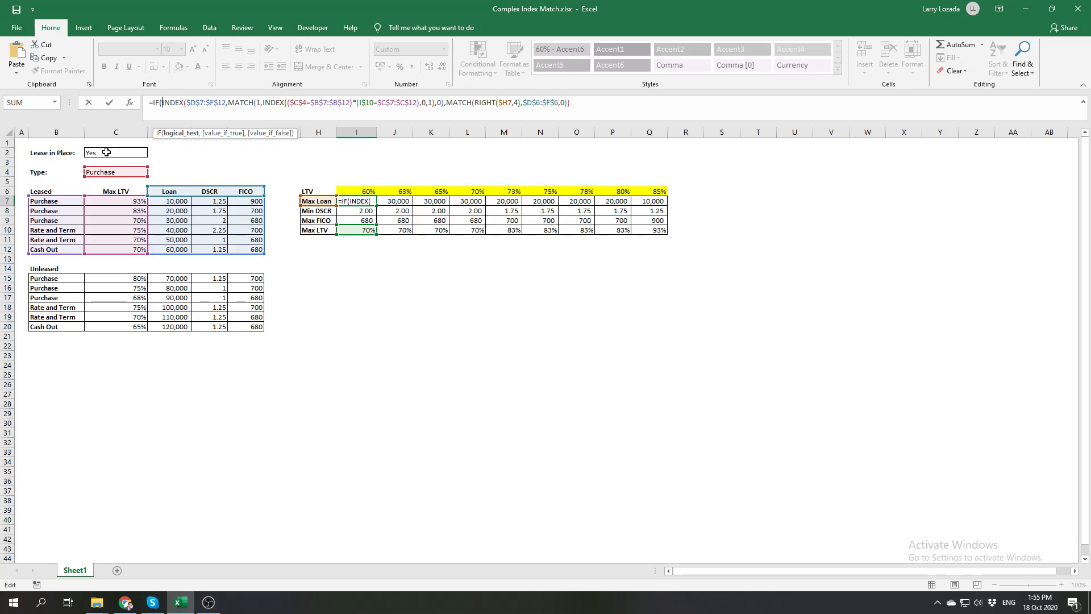
click(106, 152)
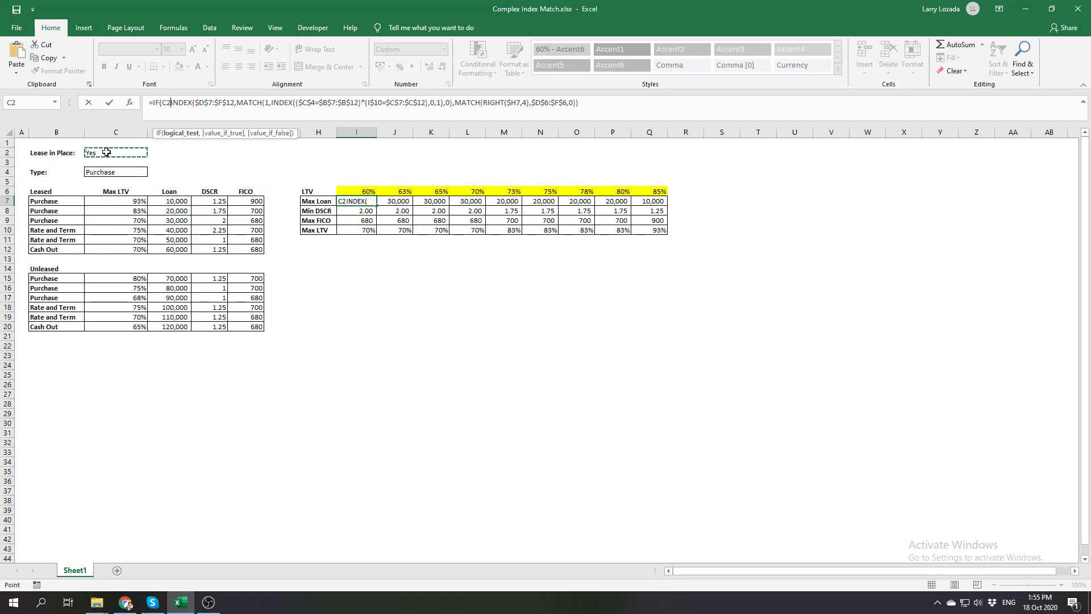
key(F4)
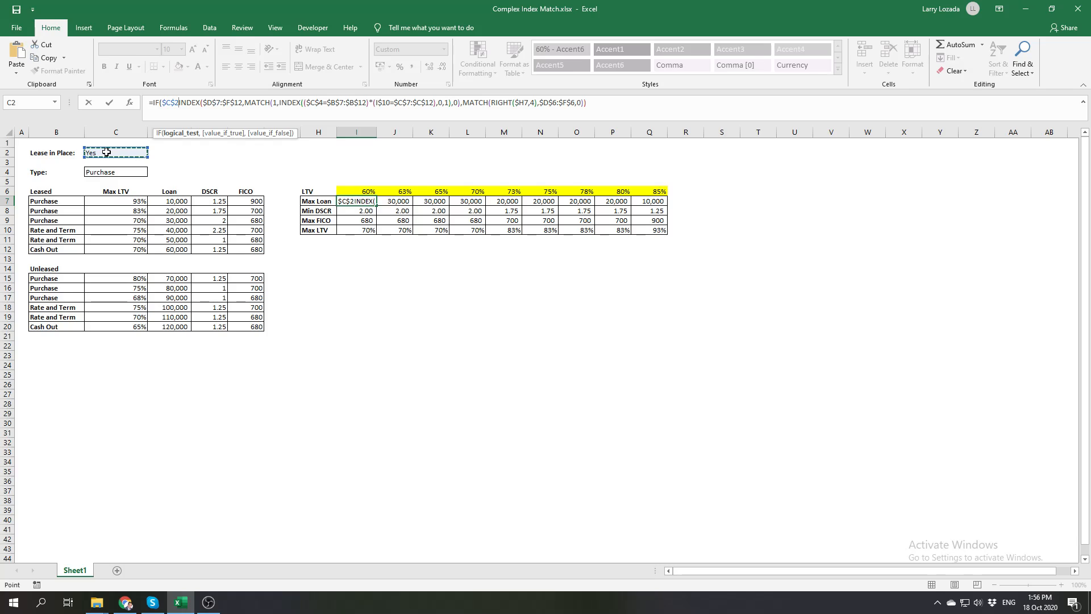
text(="Yes)
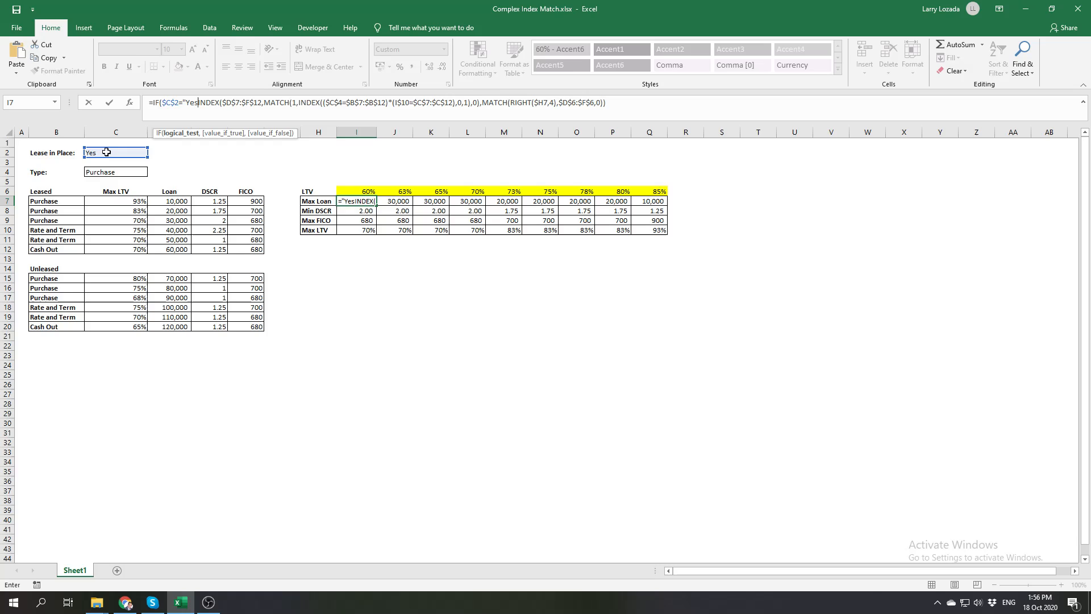
text(",)
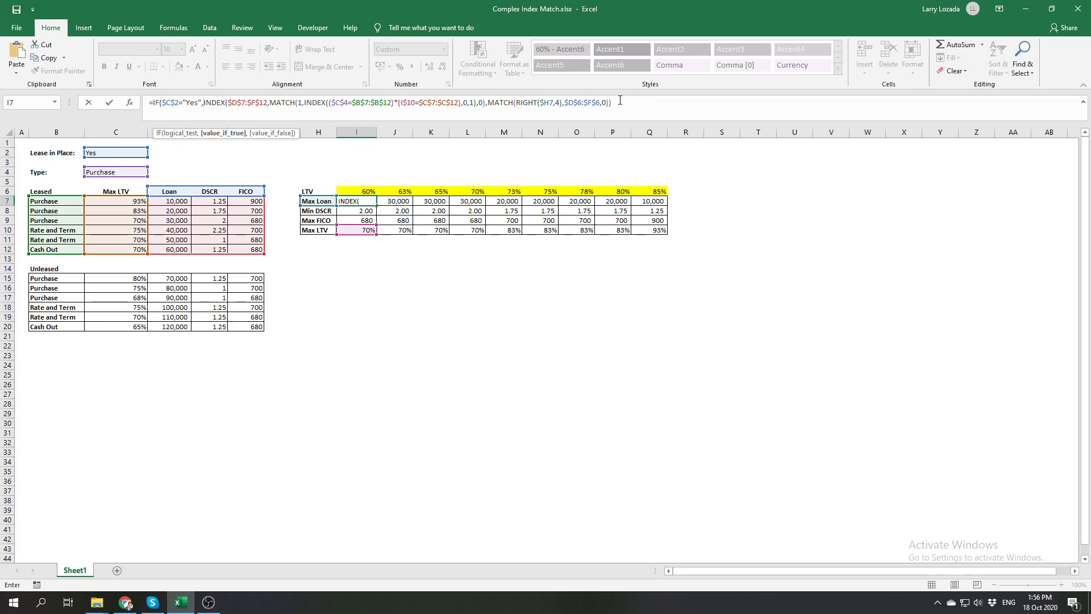
Paste a copy of the INDEX formula in I7 as the IF's value if false, starting on a second line
drag(619, 102, 205, 103)
key(ctrl+c)
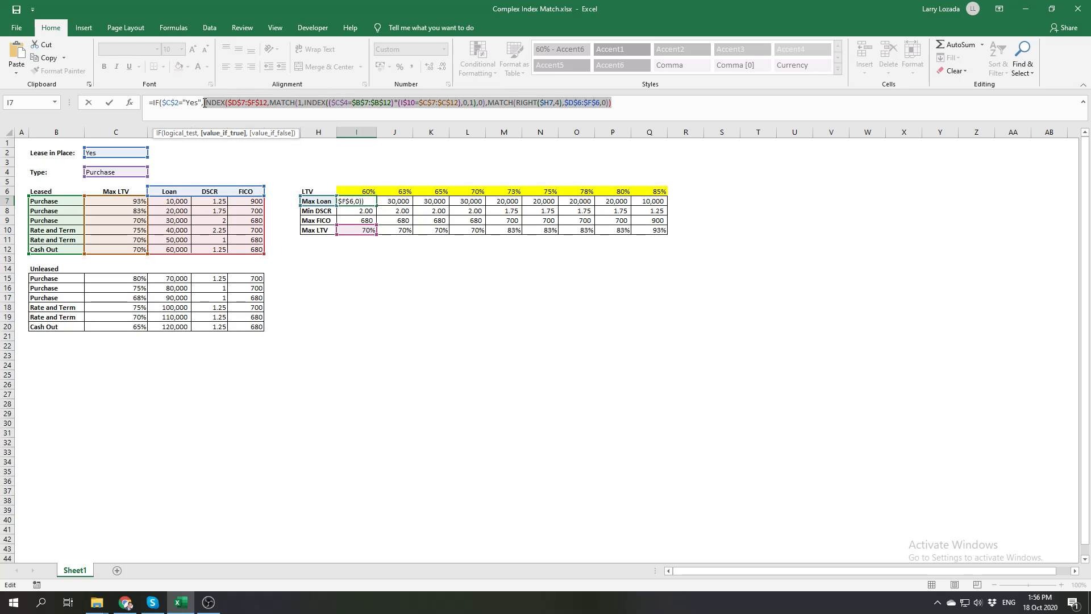
click(630, 105)
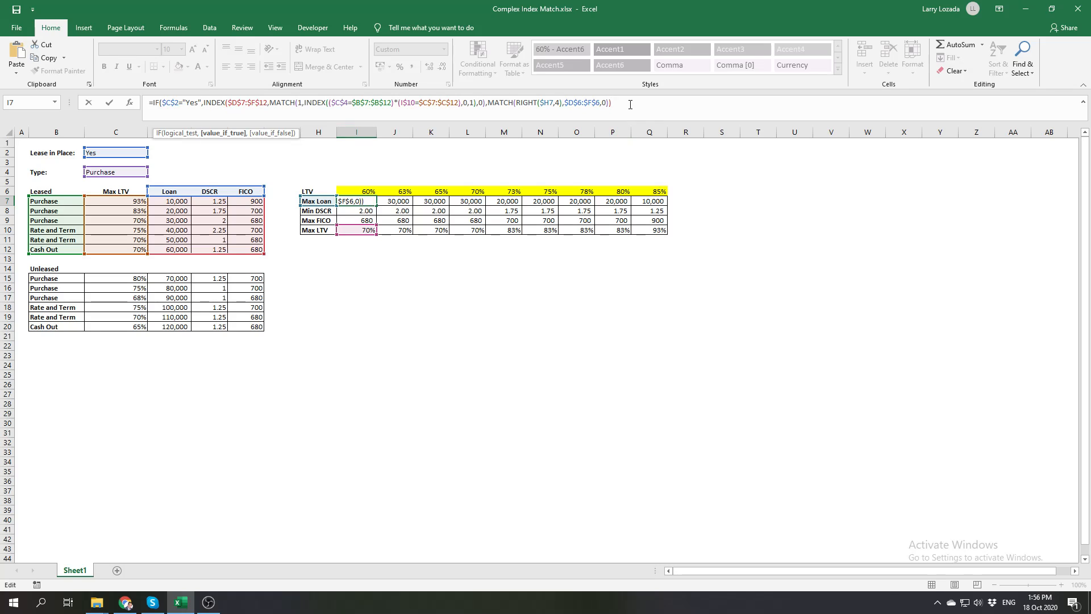
text(,)
key(ctrl+v)
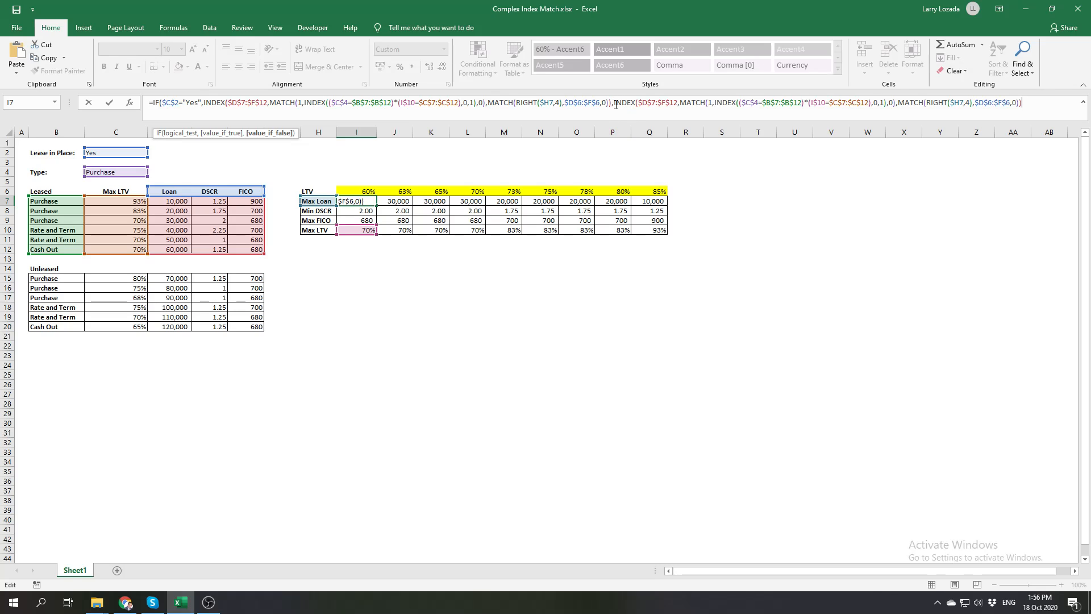
click(614, 105)
key(alt+Return)
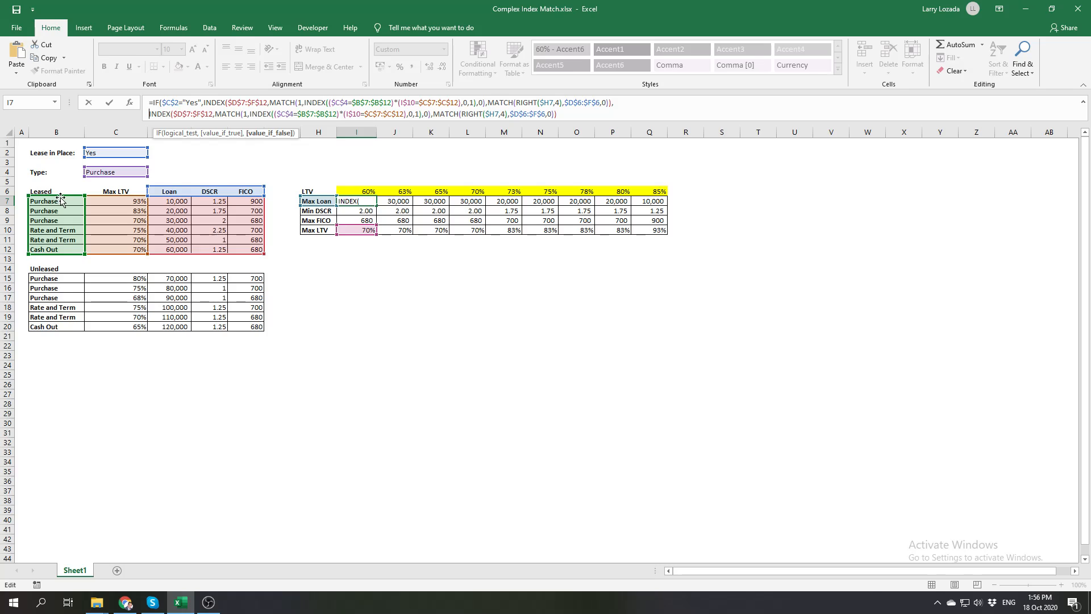
drag(61, 201, 53, 280)
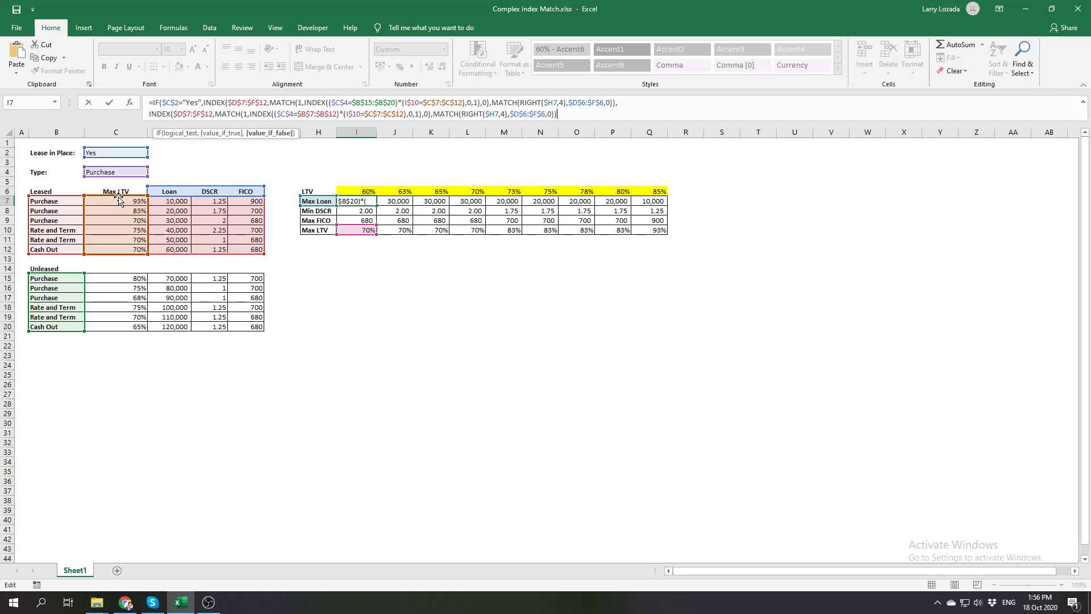
key(ctrl+z)
key(ctrl+z)
key(ctrl+y)
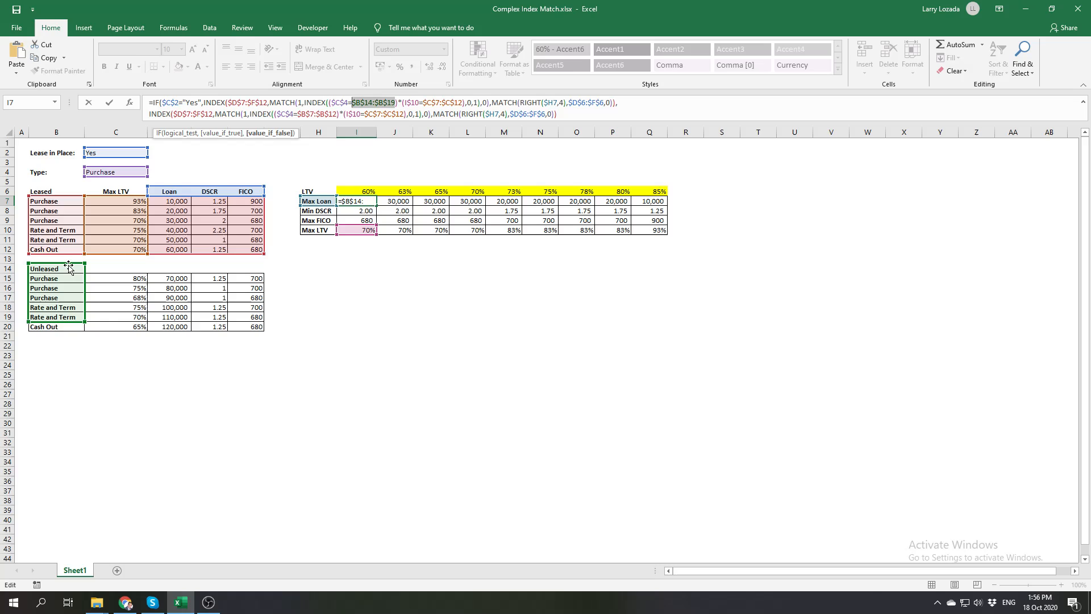
drag(74, 263, 71, 199)
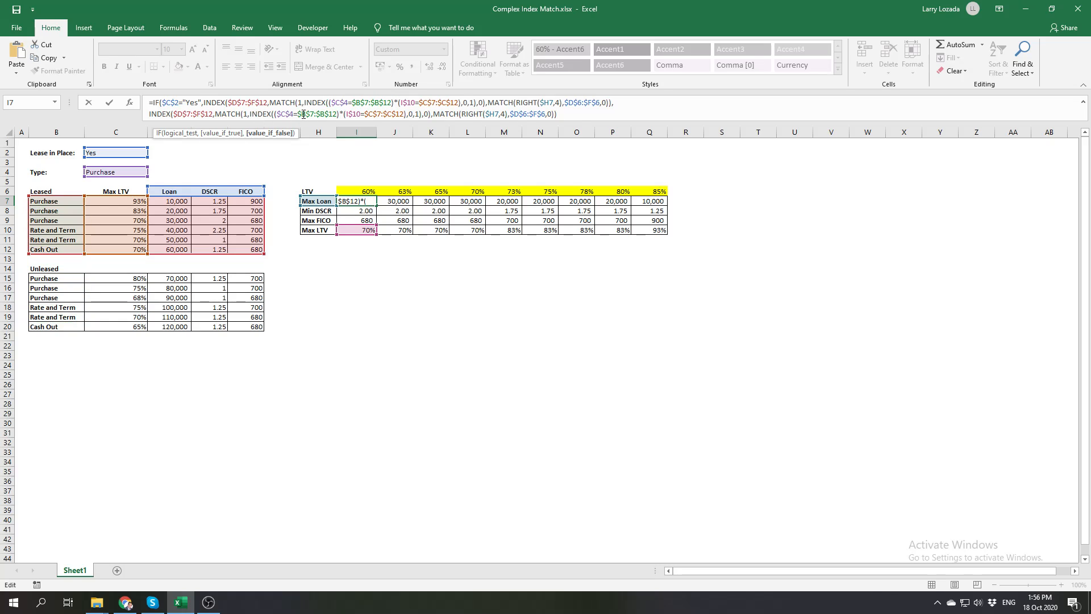
click(204, 114)
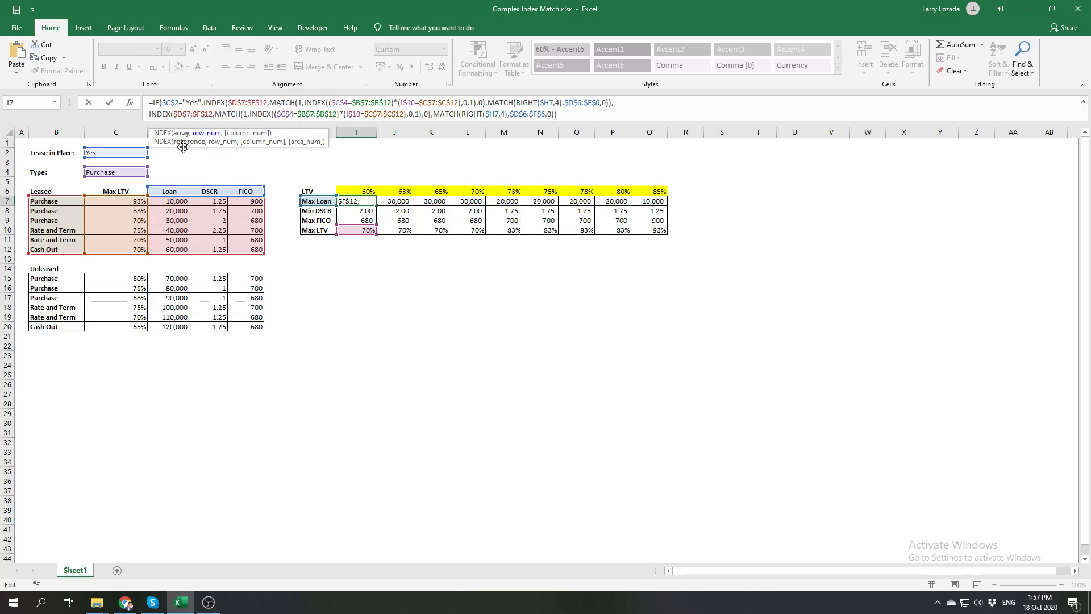
mouse_move(58, 196)
mouse_down()
mouse_move(59, 226)
mouse_move(59, 202)
mouse_up()
drag(262, 257, 242, 249)
Change the second INDEX's array in the I7 formula to the Unleased data $D$15:$F$20
click(189, 112)
key(BackSpace)
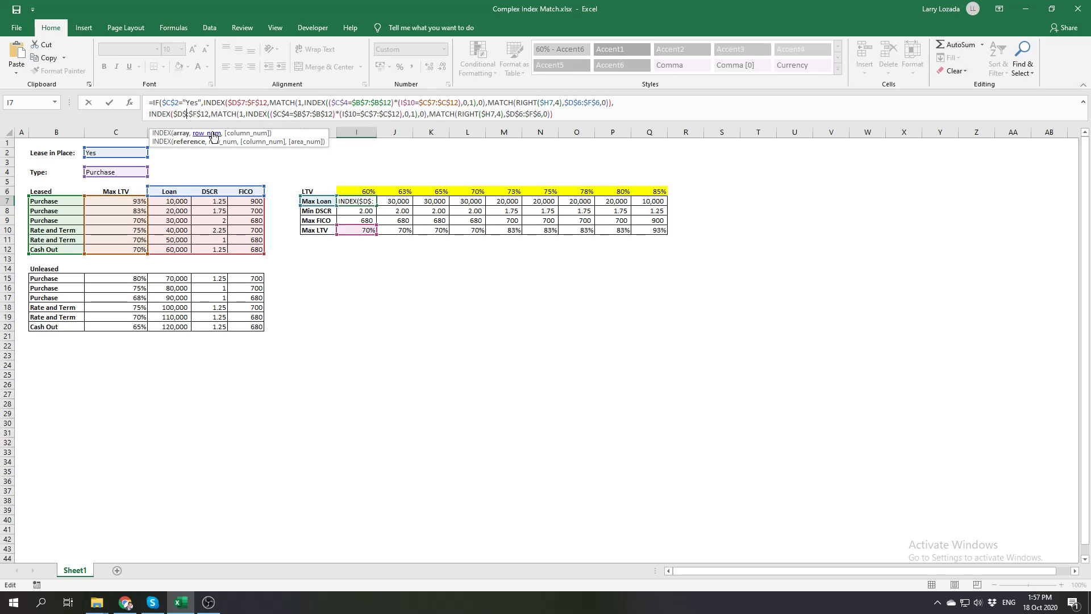
text(15)
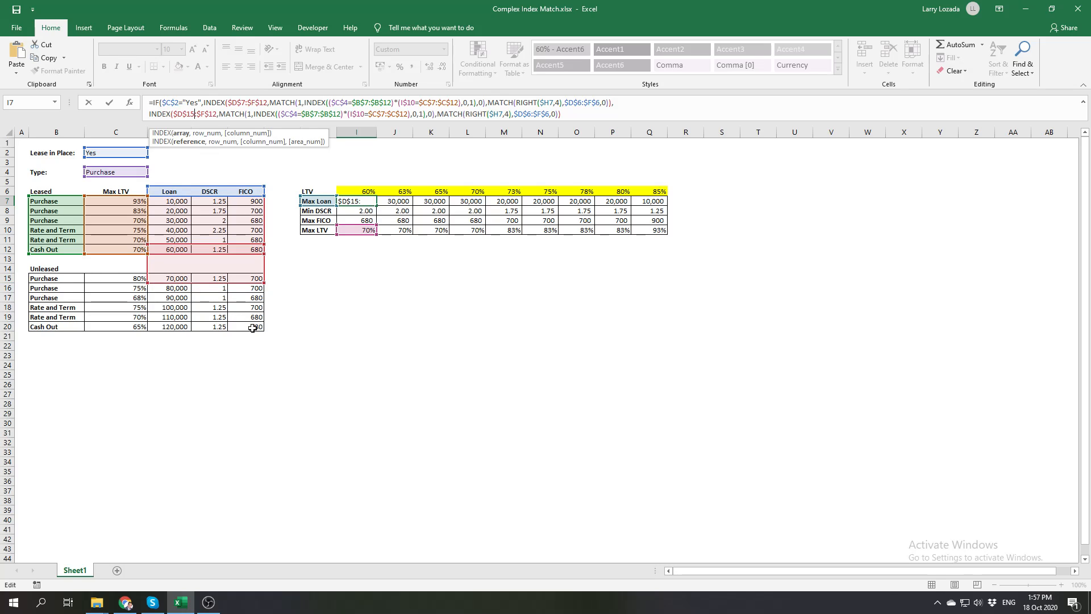
click(216, 114)
key(BackSpace)
key(BackSpace)
text(20)
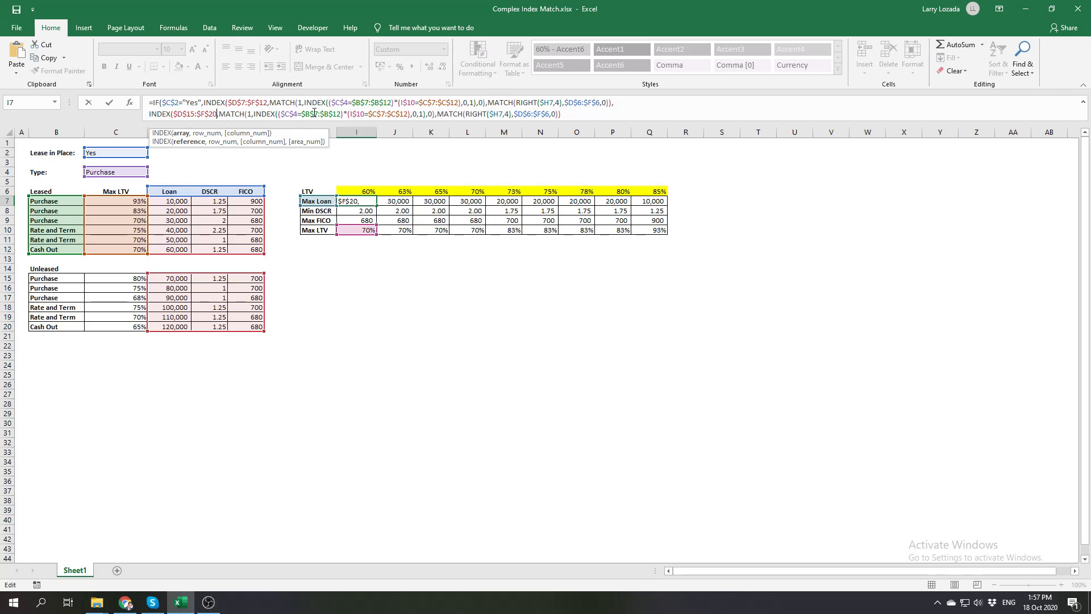
Change the Type criteria range in the second INDEX of the I7 formula to $B$15:$B$20
click(315, 113)
key(Delete)
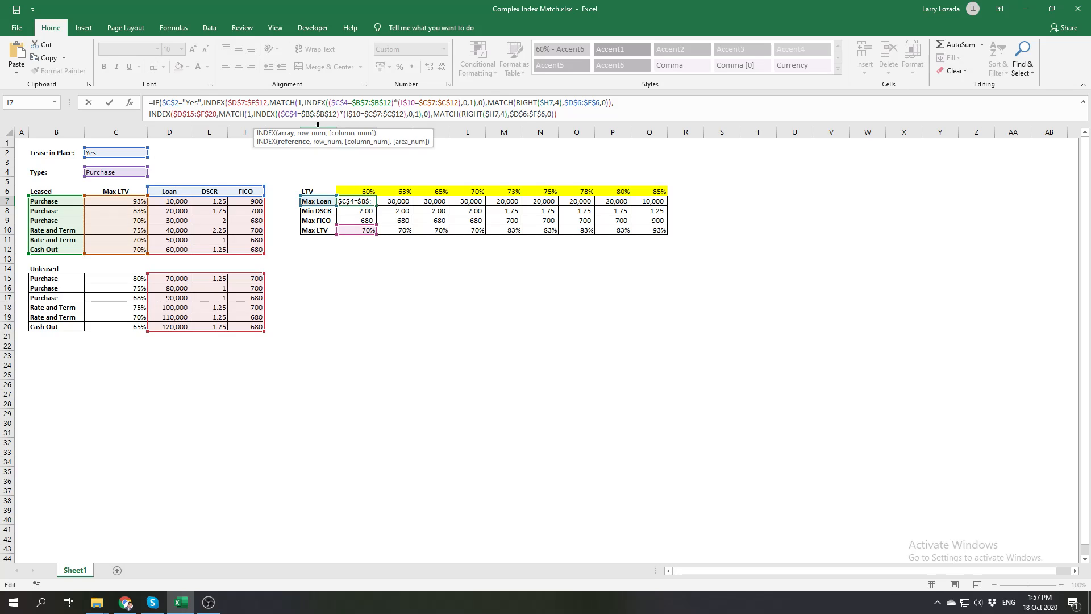
text(15)
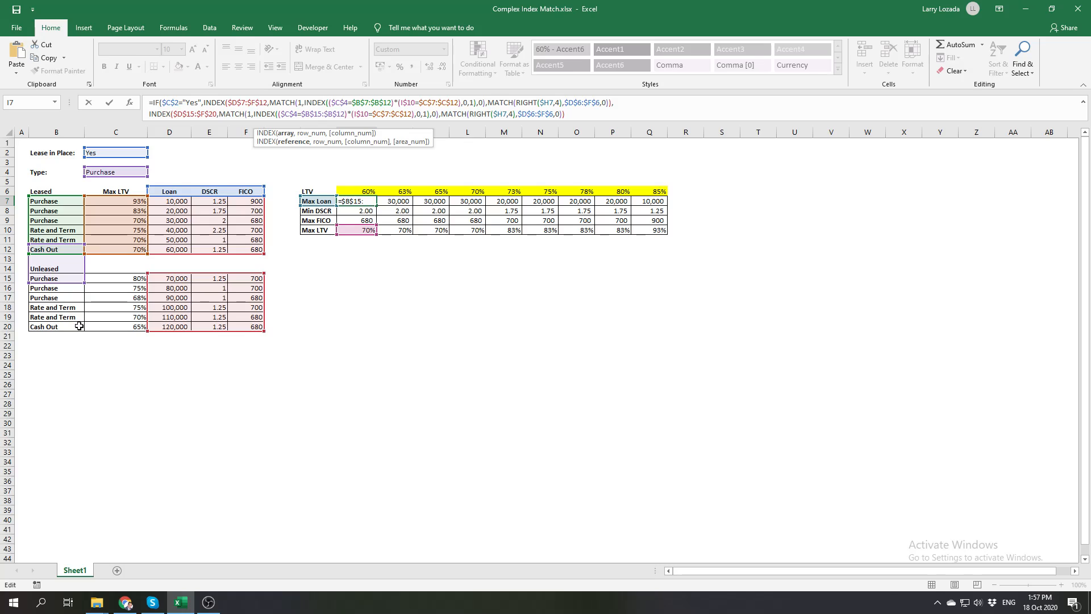
click(339, 112)
key(Delete)
key(Delete)
text(20)
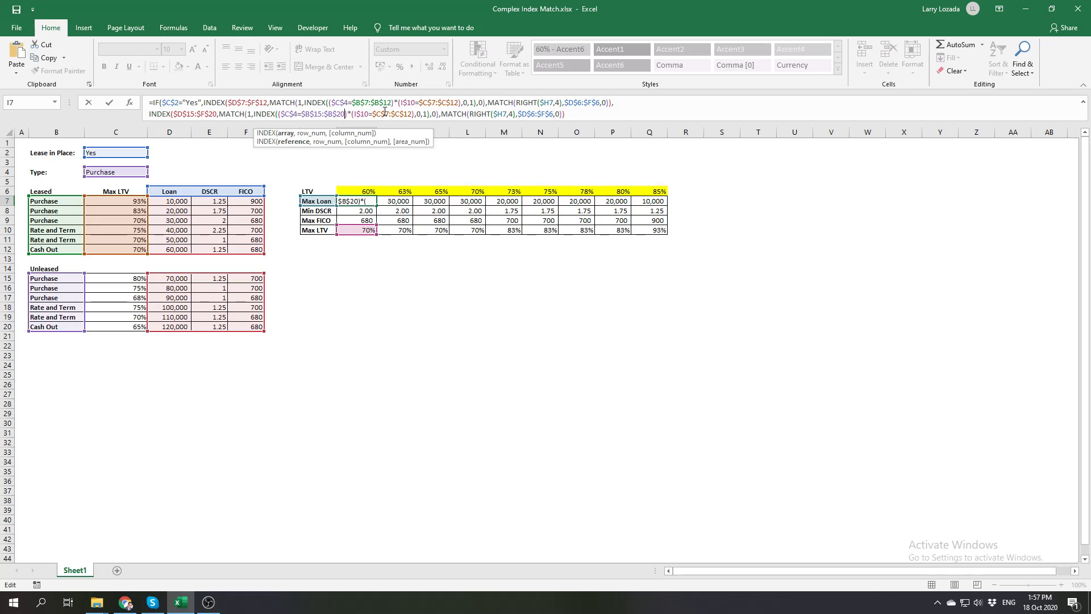
Change the Max LTV criteria range in the second INDEX of the I7 formula to $C$15:$C$20
click(388, 113)
key(BackSpace)
text(15)
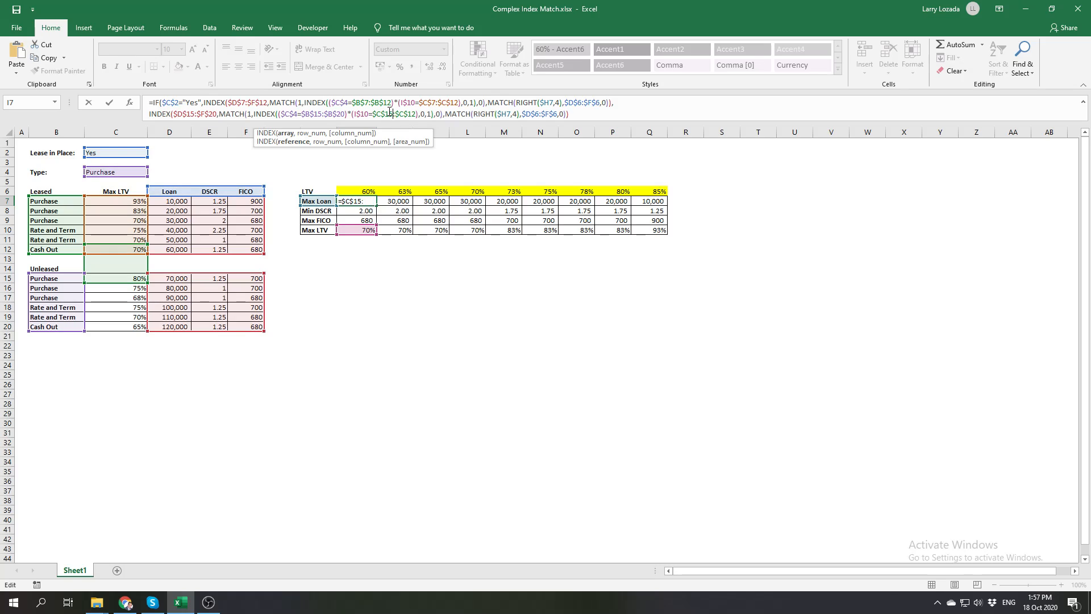
click(409, 114)
key(Delete)
key(Delete)
text(20)
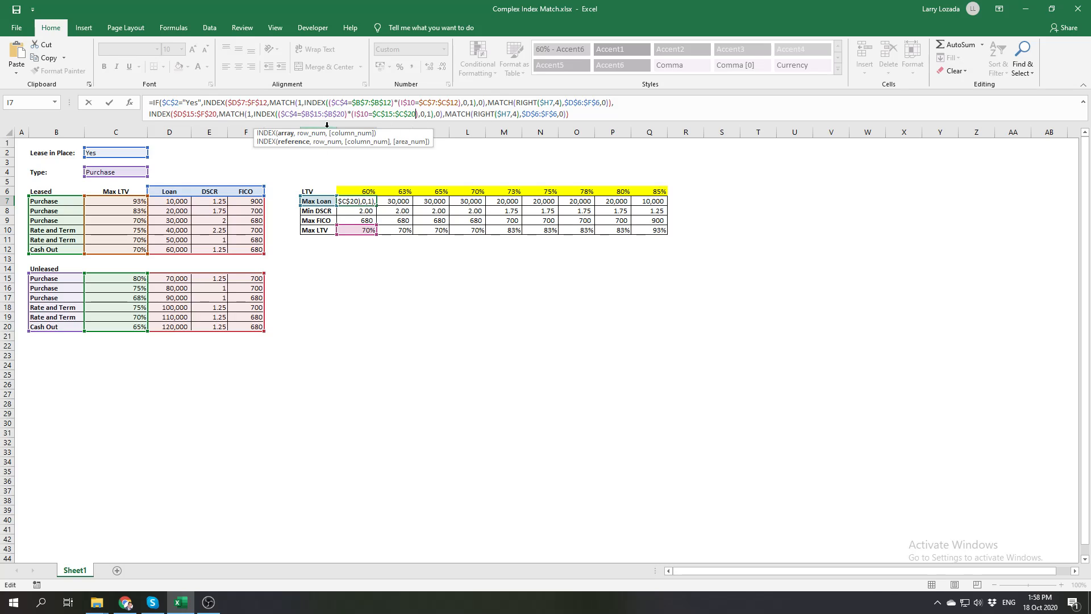
Review the second INDEX's column MATCH on $D$6:$F$6, close the IF with a final parenthesis and enter the I7 formula
drag(380, 130, 384, 142)
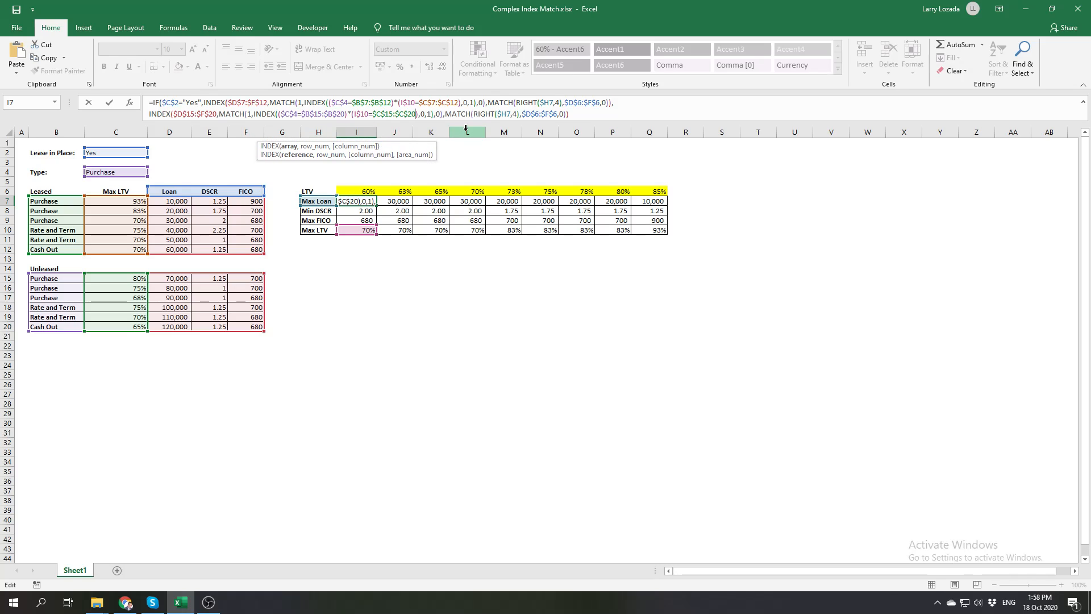
click(528, 113)
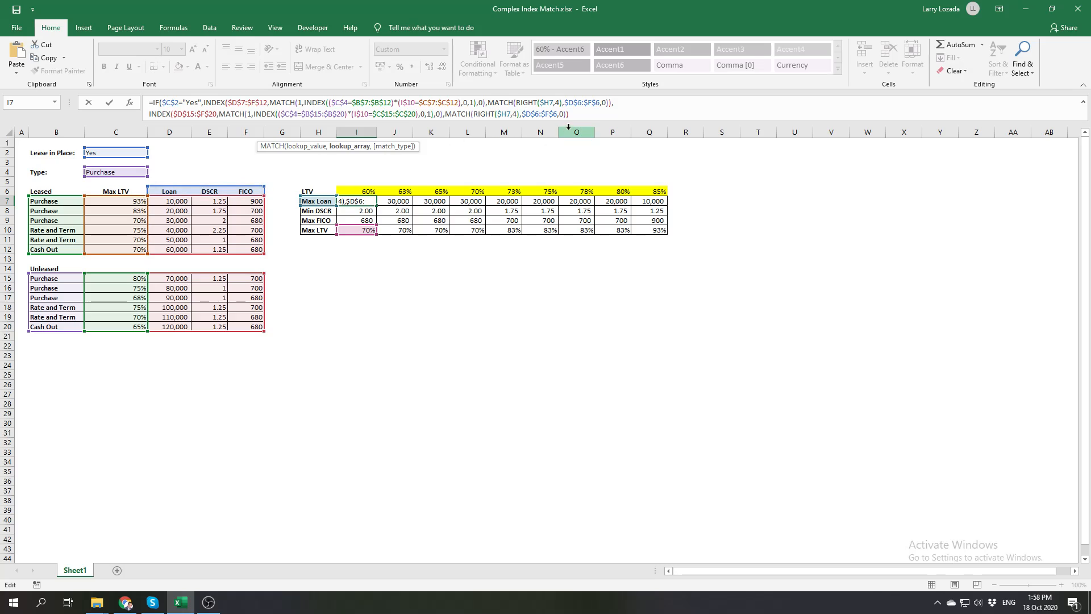
click(580, 117)
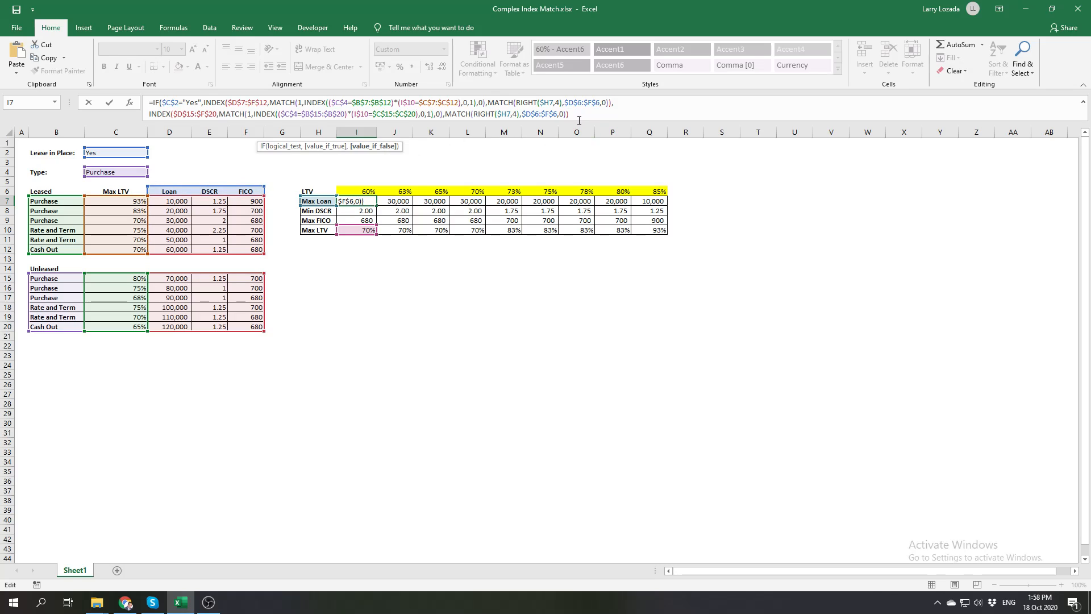
text())
key(Return)
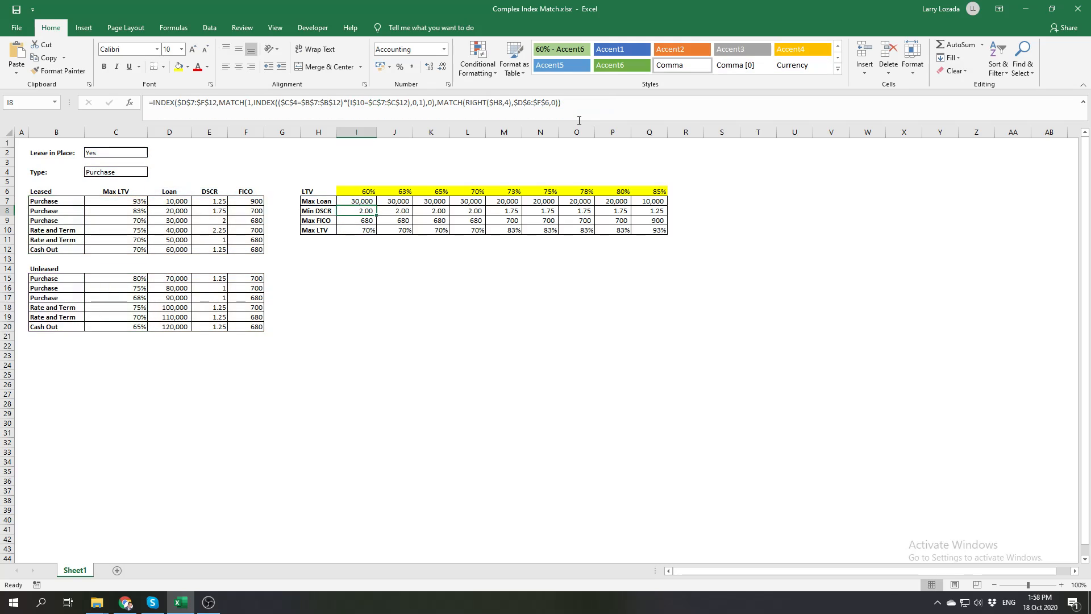
Set Lease in Place in C2 to No
click(125, 153)
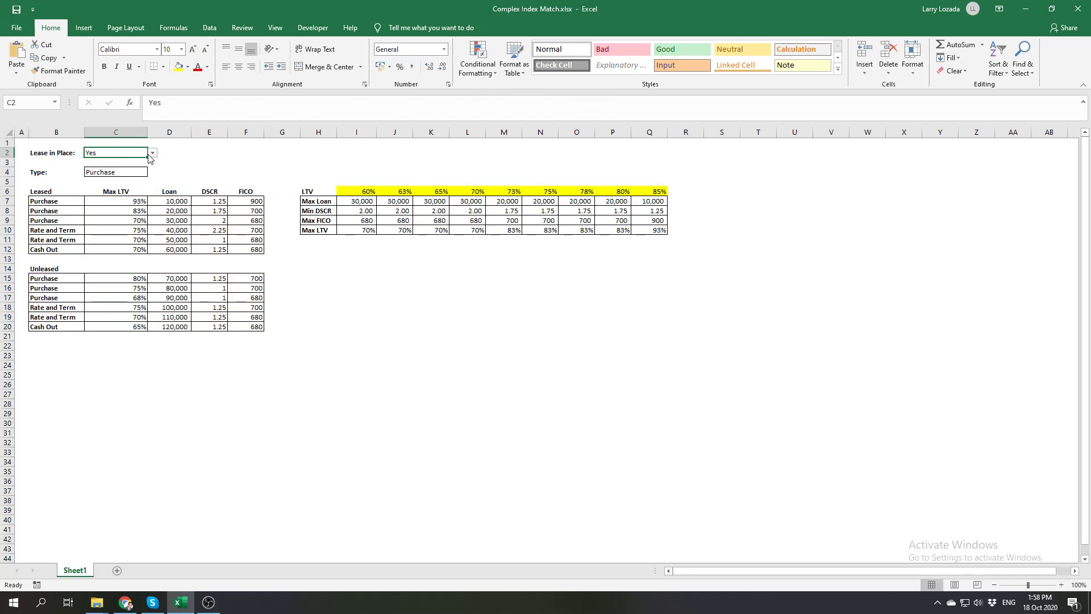
click(151, 154)
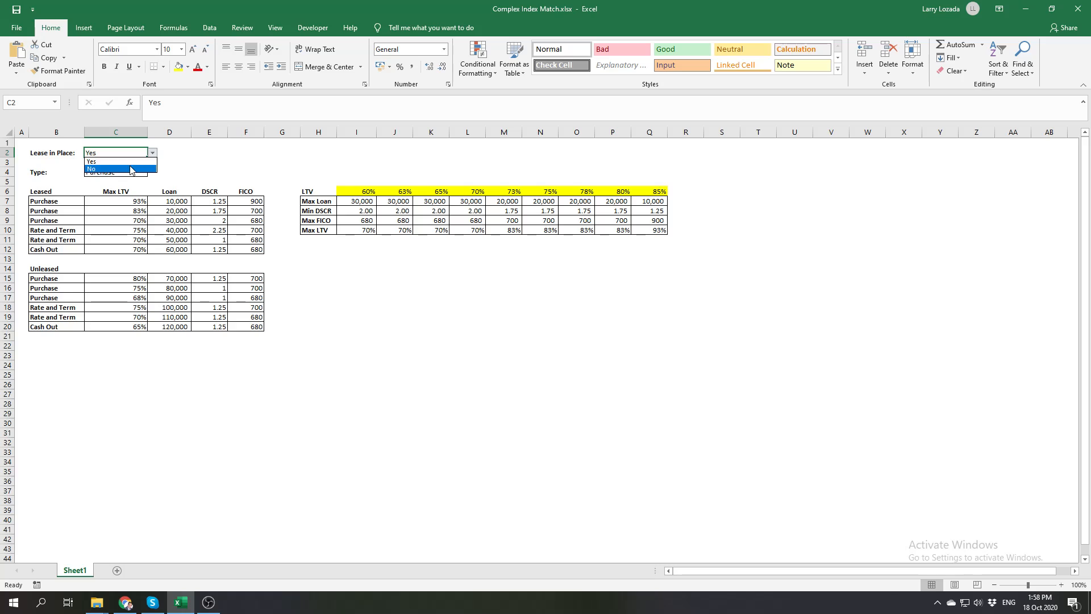
click(132, 169)
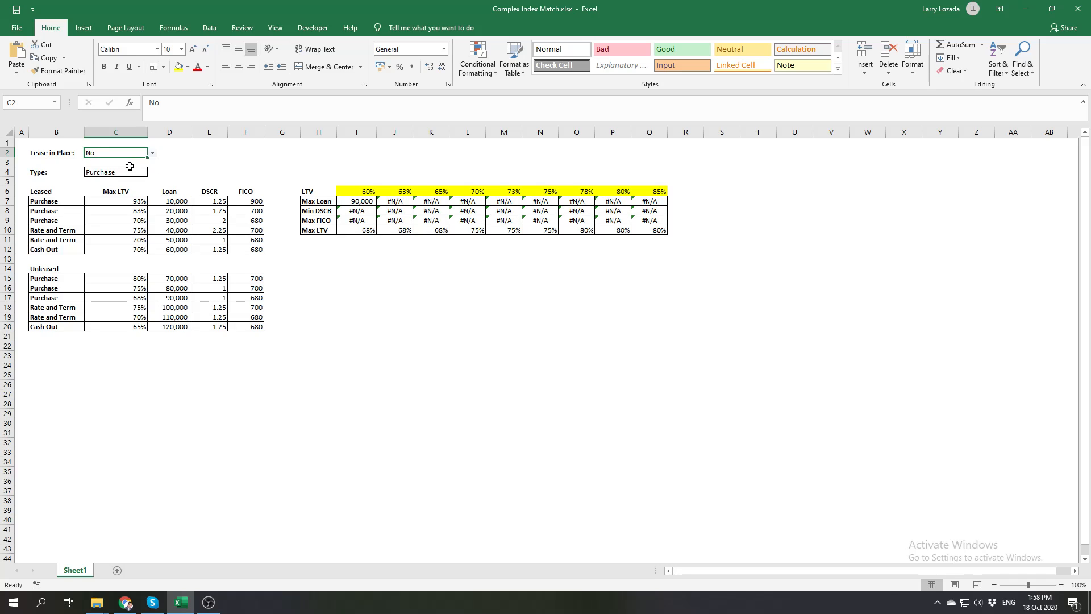
click(183, 164)
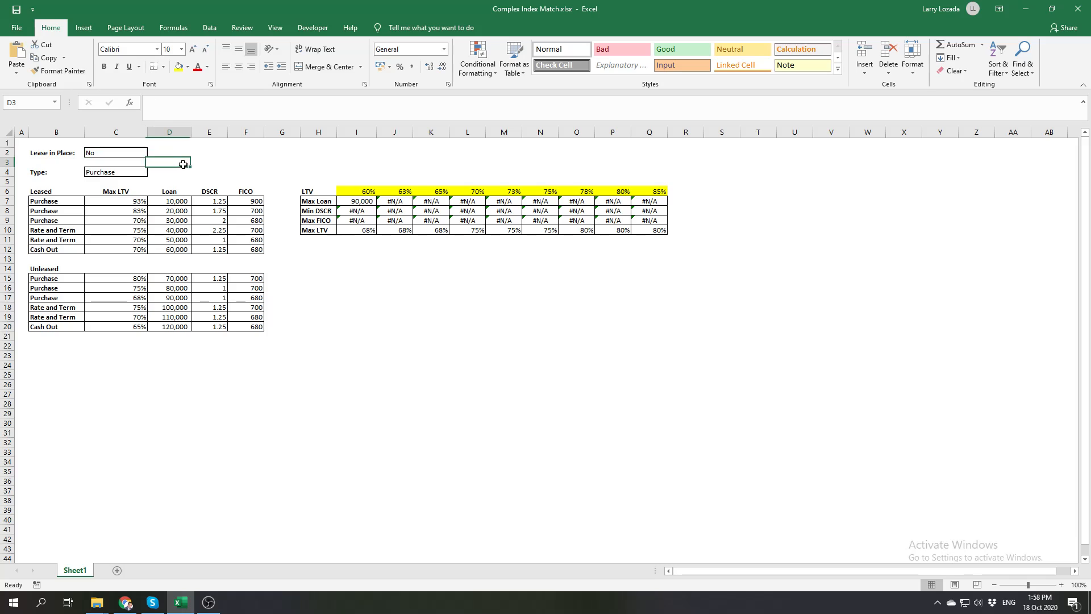
Copy the I7 formula to the whole Max Loan, Min DSCR and Max FICO block, I7:Q9
drag(203, 123, 210, 133)
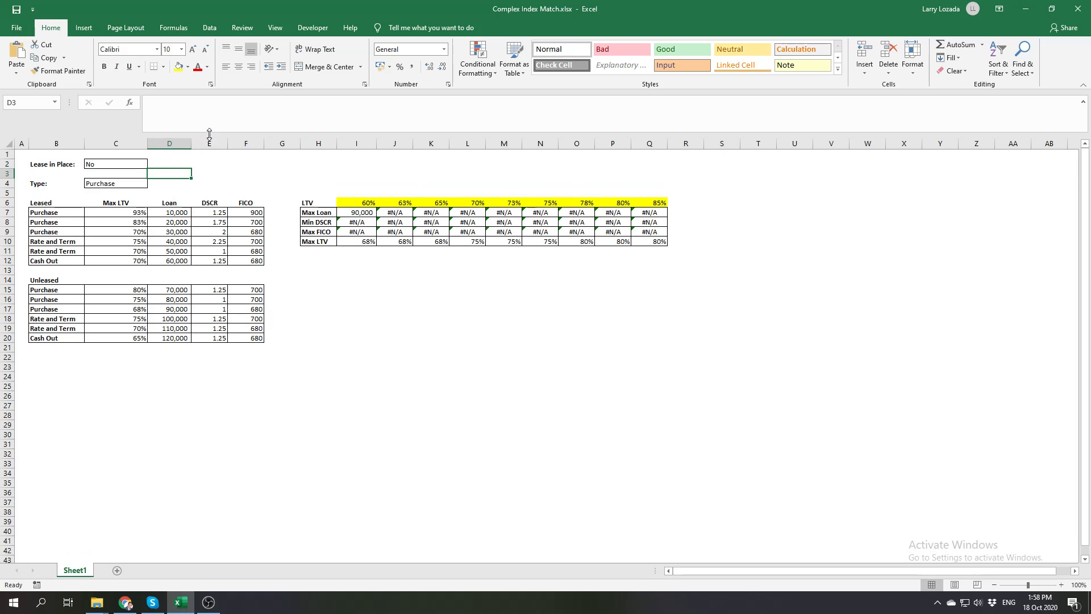
click(256, 168)
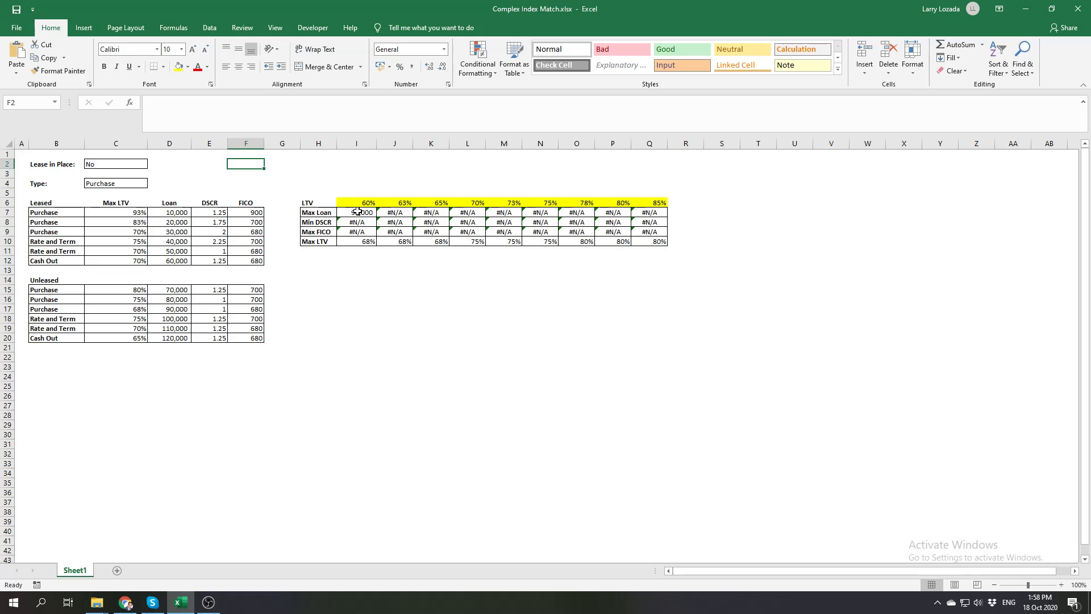
click(358, 212)
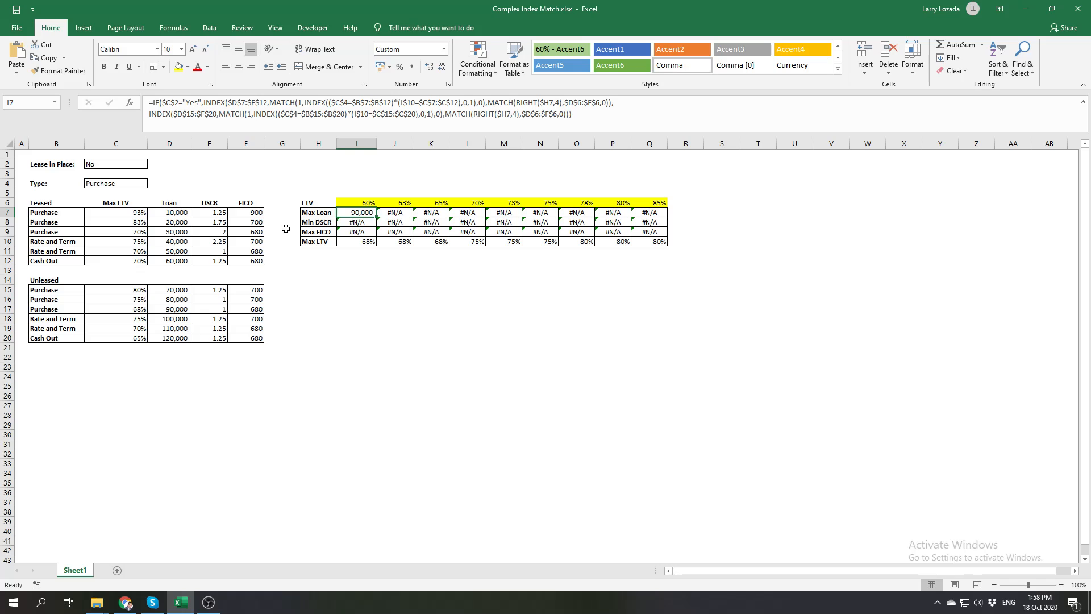
drag(371, 213, 366, 230)
click(397, 182)
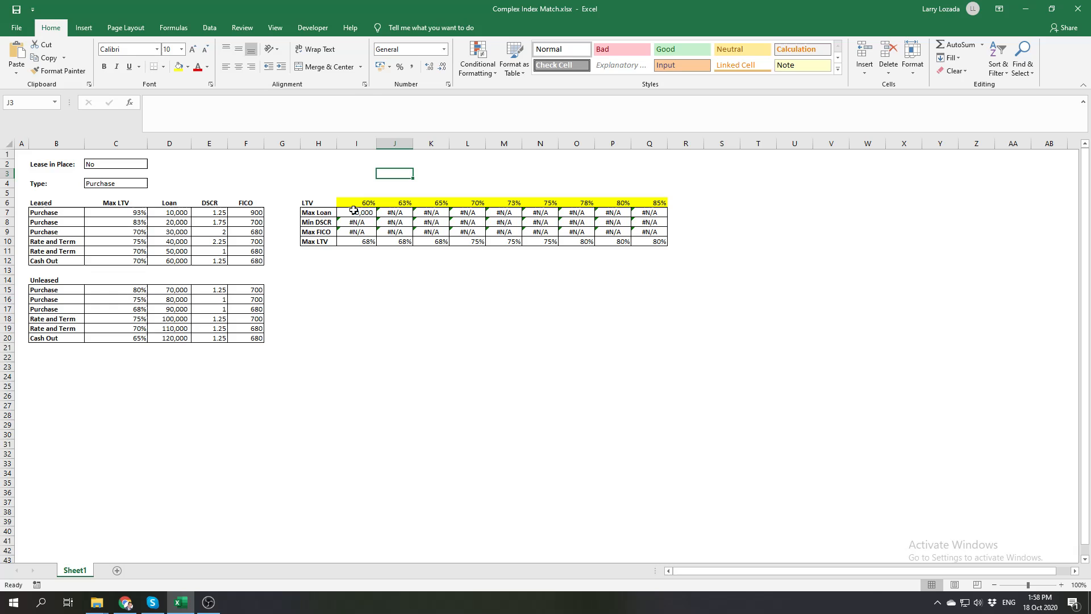
click(368, 214)
drag(377, 217, 666, 234)
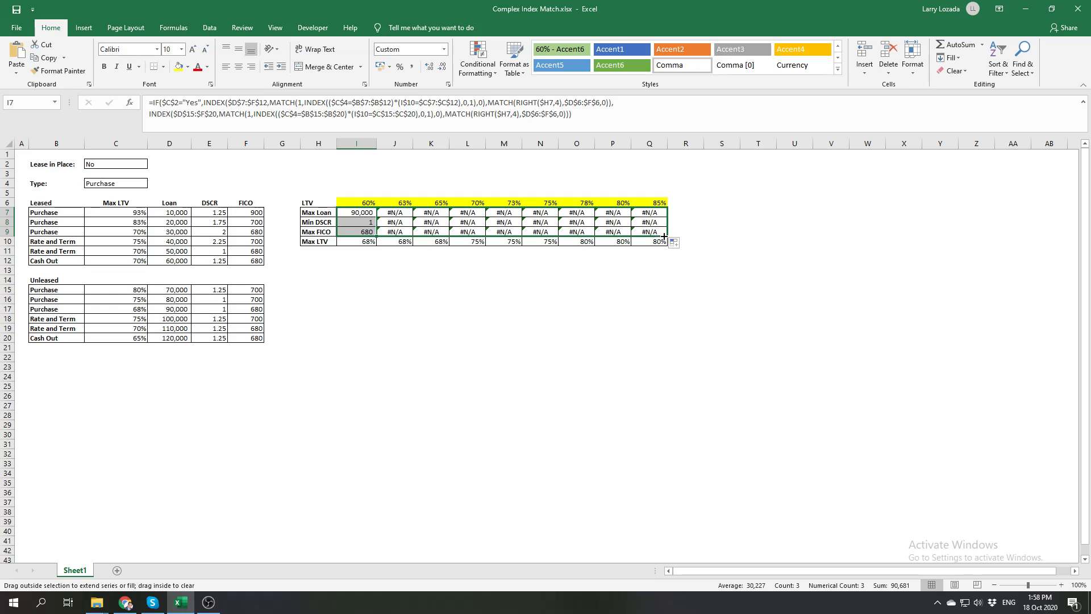
Compare the results for the 60% and 70% LTV columns with the matching Purchase rows of the Unleased table
click(365, 212)
click(359, 244)
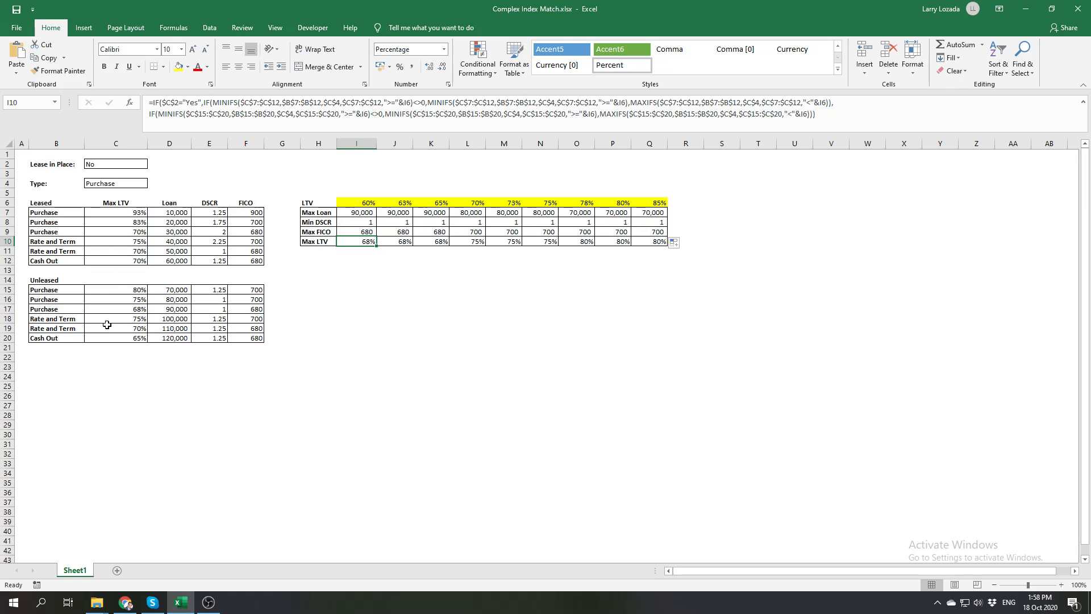
click(131, 309)
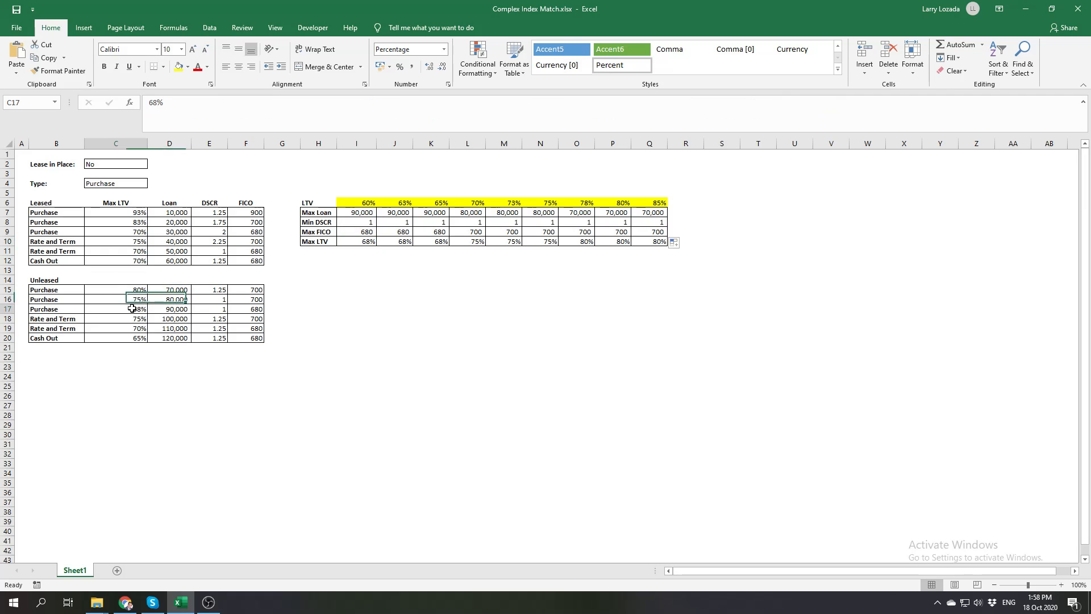
click(168, 308)
click(221, 308)
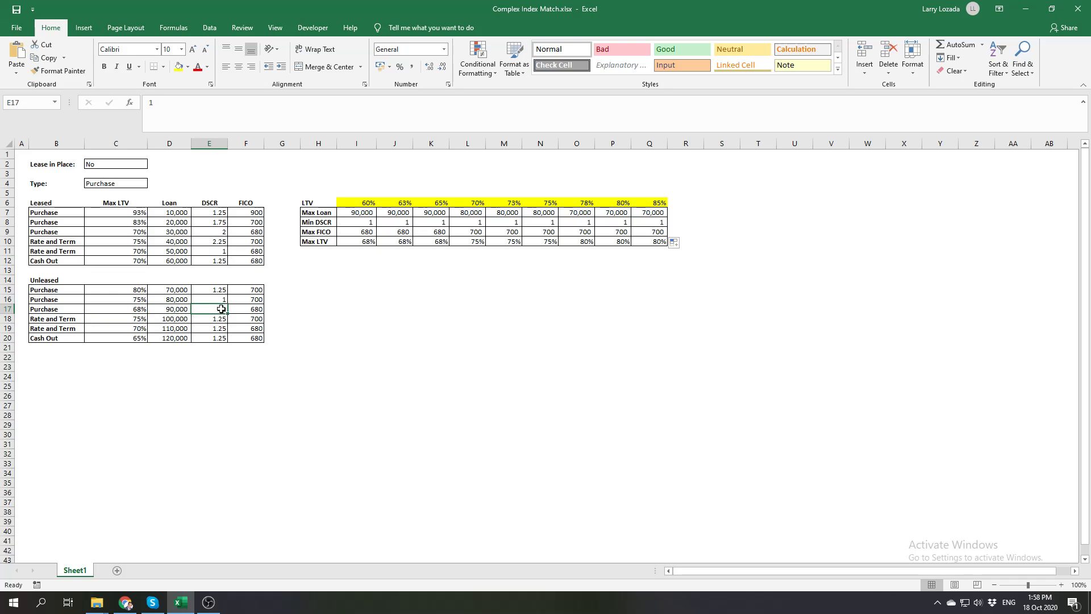
click(254, 308)
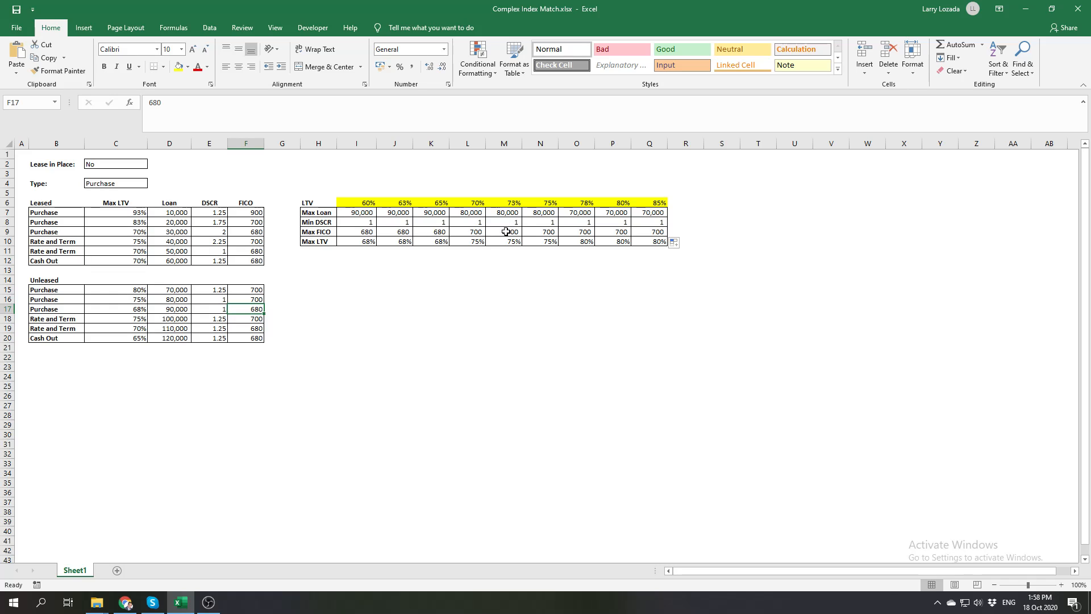
click(478, 242)
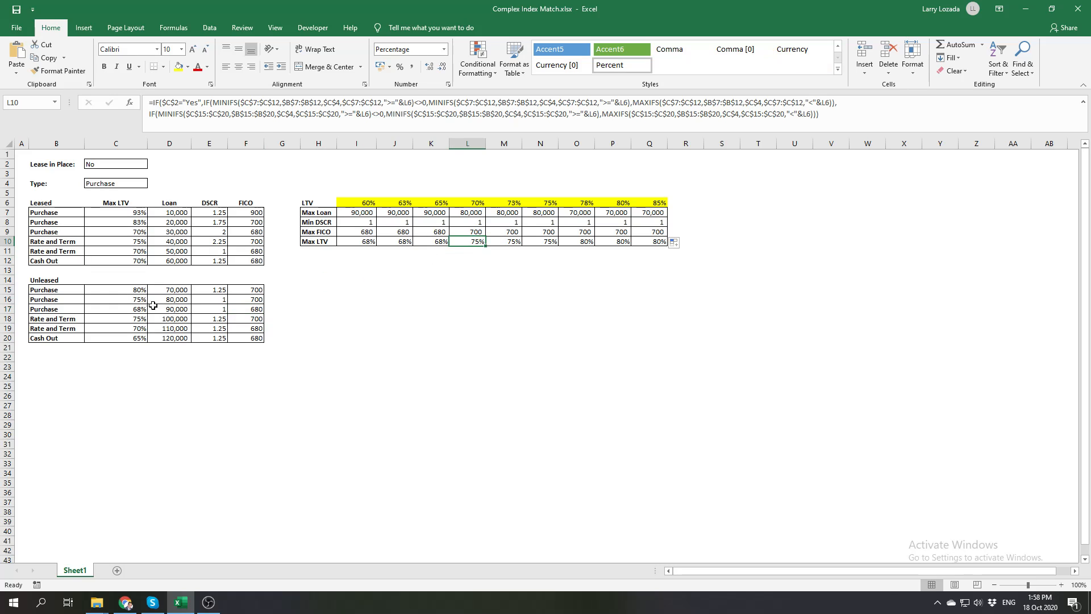
click(135, 300)
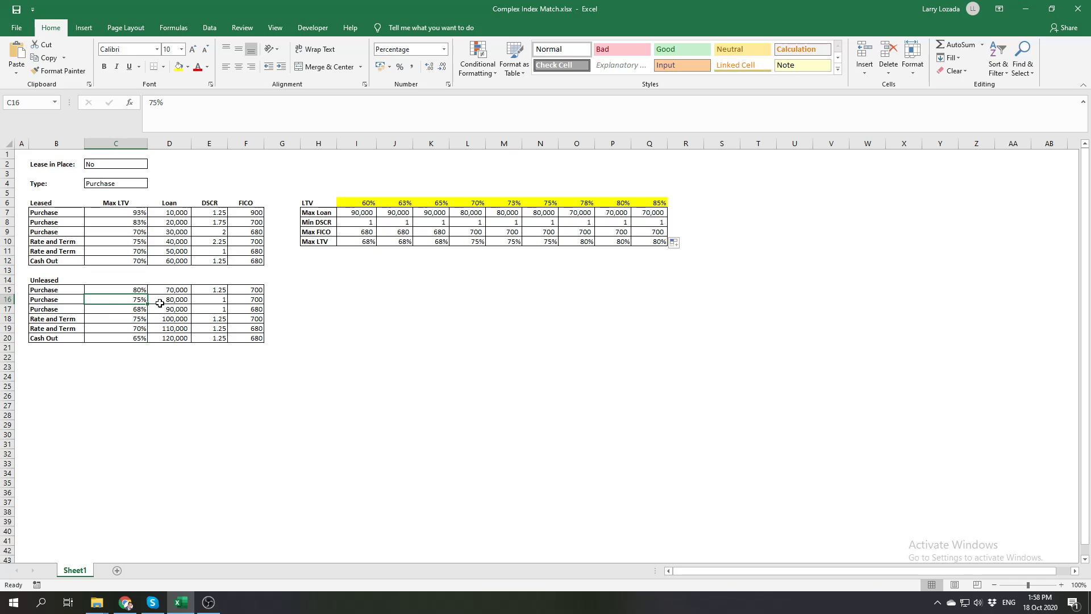
click(225, 300)
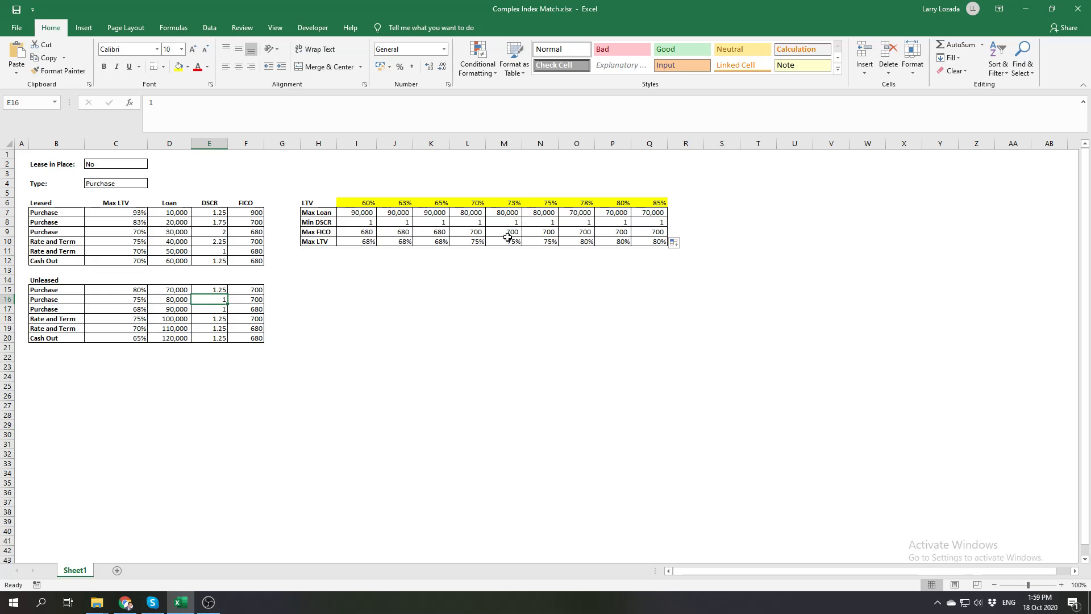
click(240, 298)
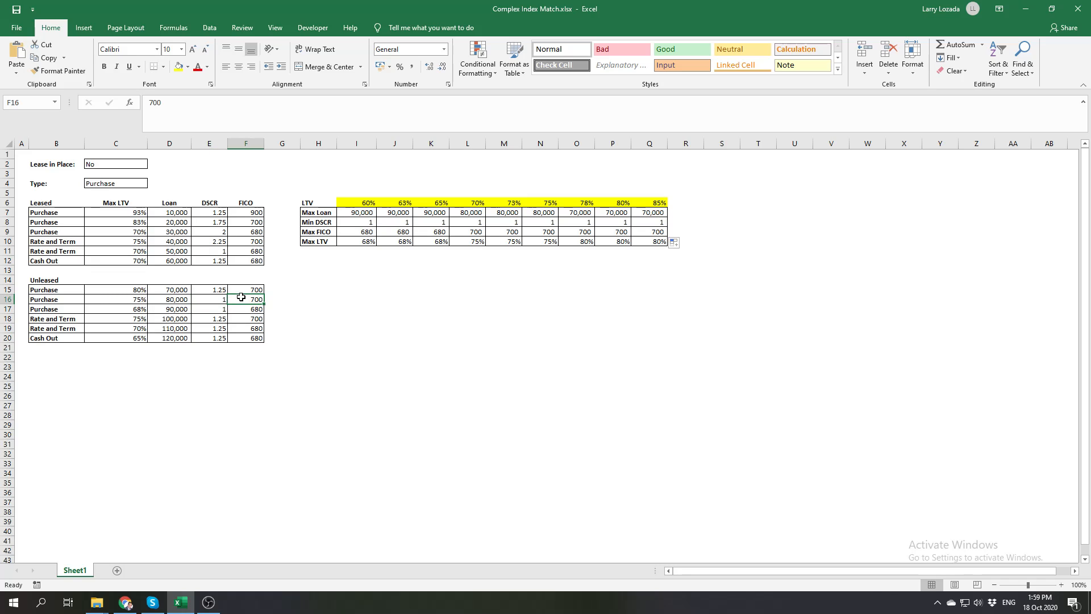
Set the Type in C4 to Rate and Term and check the results against the 70% Rate and Term row under Unleased
click(126, 177)
click(152, 183)
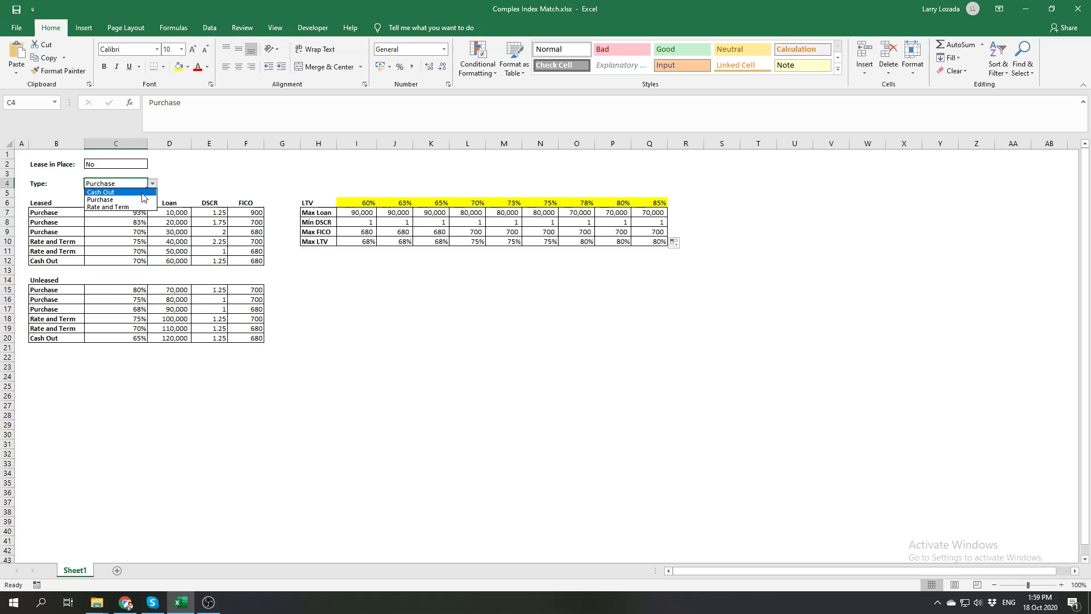
click(135, 208)
click(309, 301)
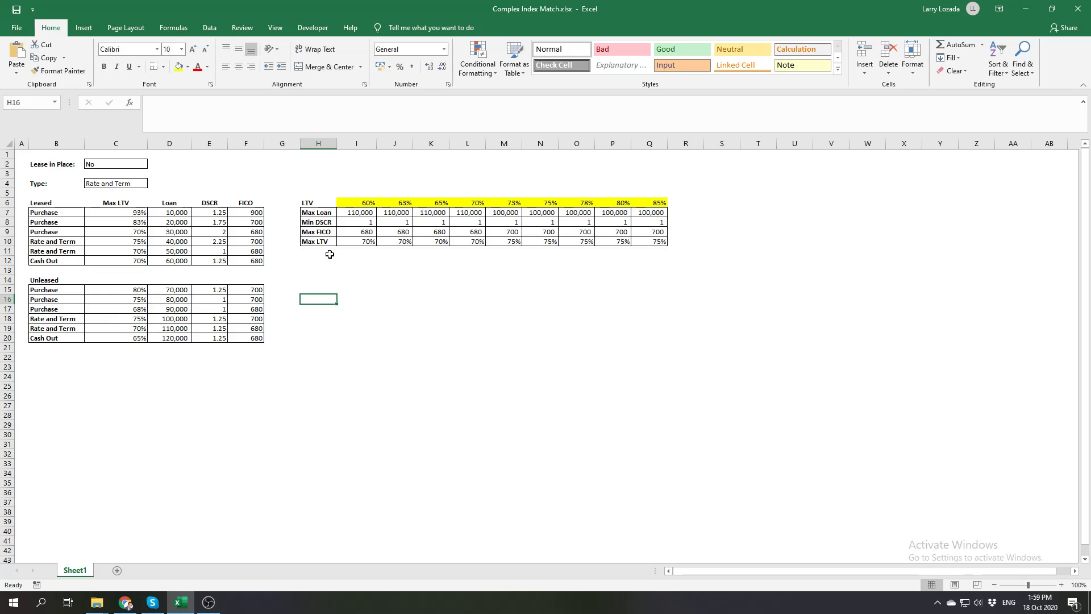
click(133, 329)
click(171, 329)
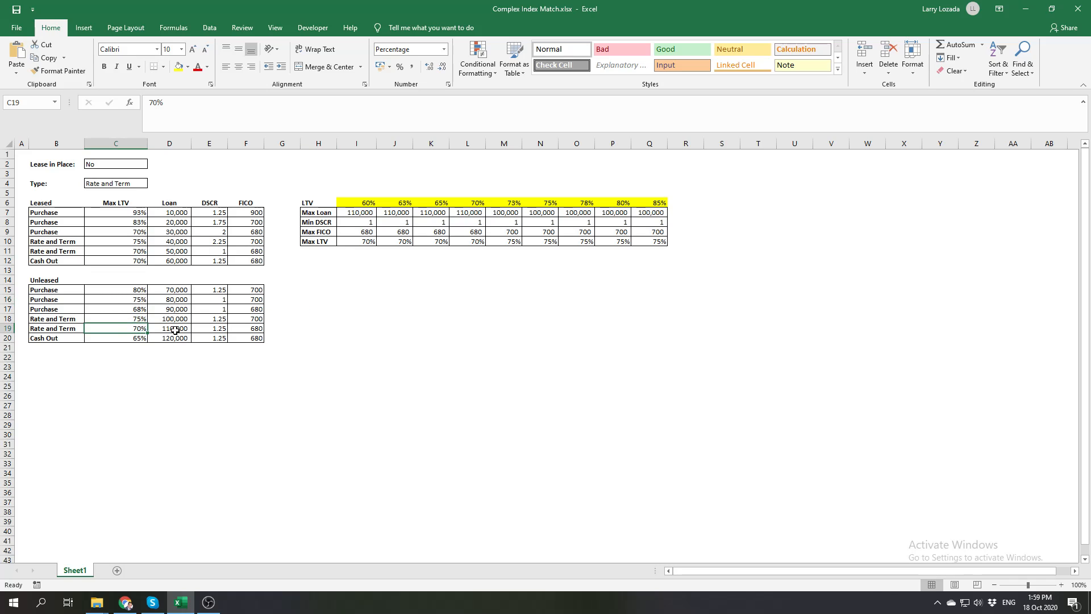
click(211, 329)
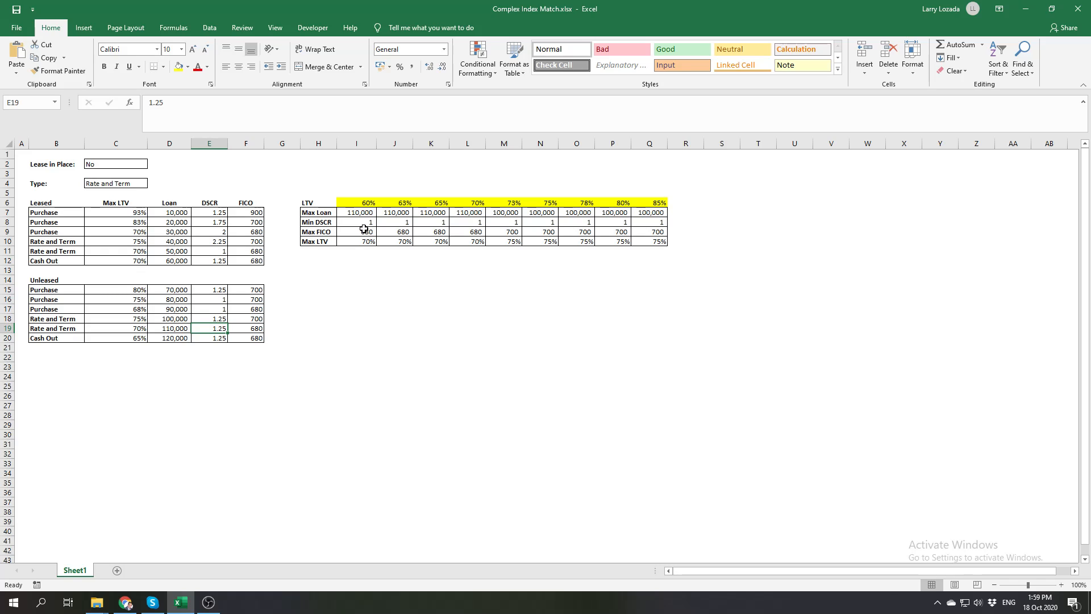
click(254, 327)
Format the Min DSCR results in I8:Q8 to show two decimal places
click(364, 223)
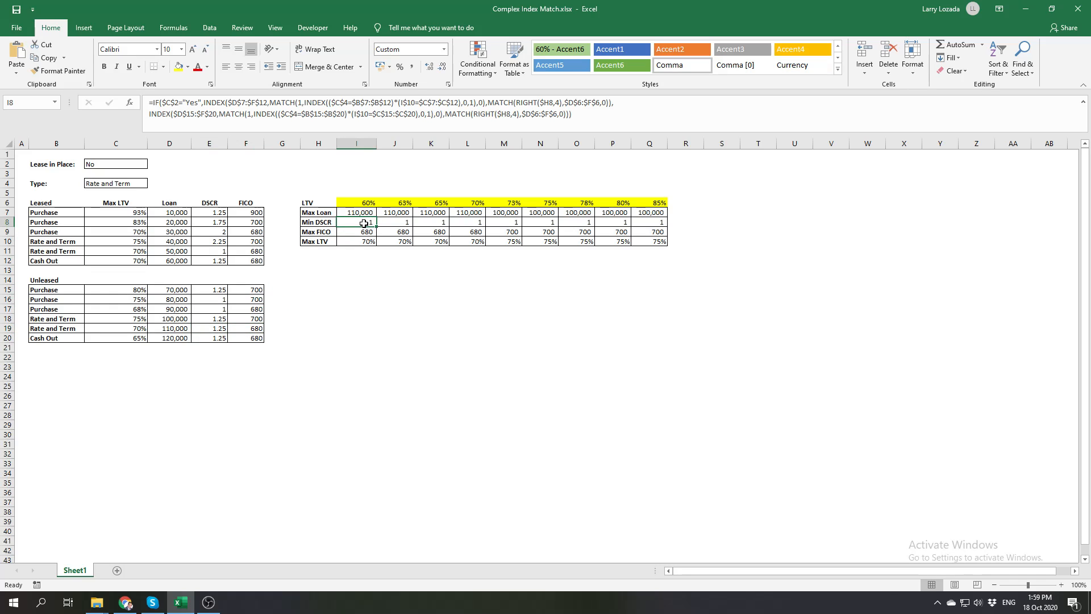
click(428, 67)
click(428, 68)
drag(366, 225, 646, 219)
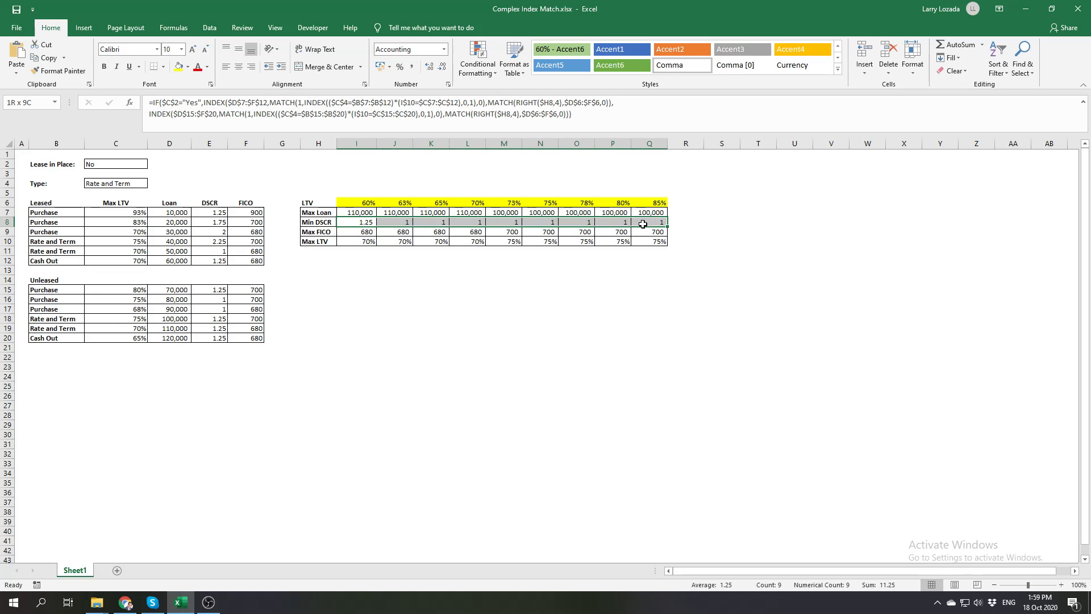
click(430, 72)
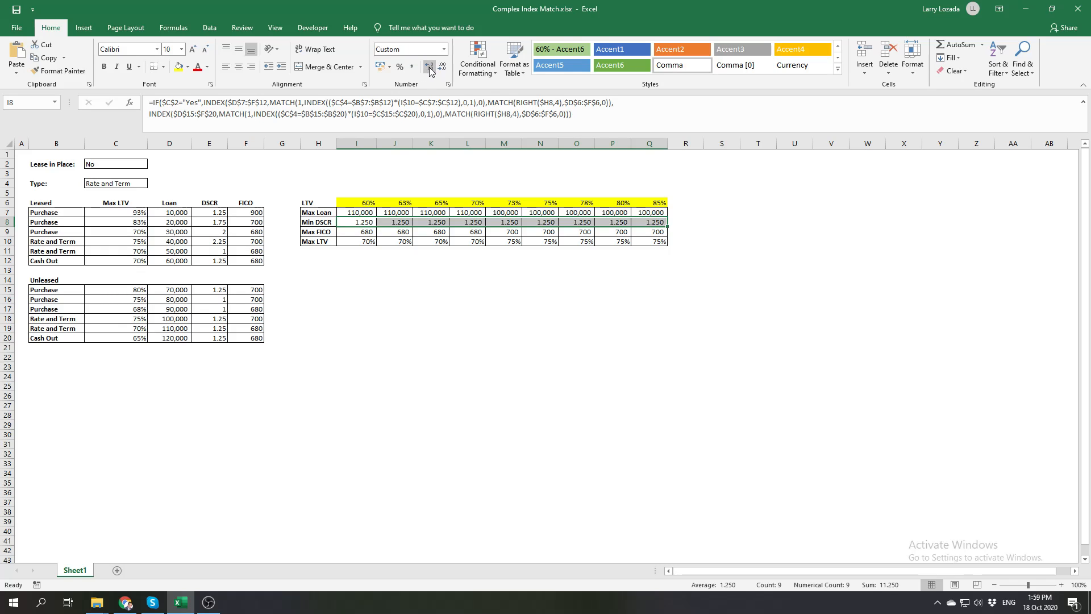
click(443, 67)
click(342, 355)
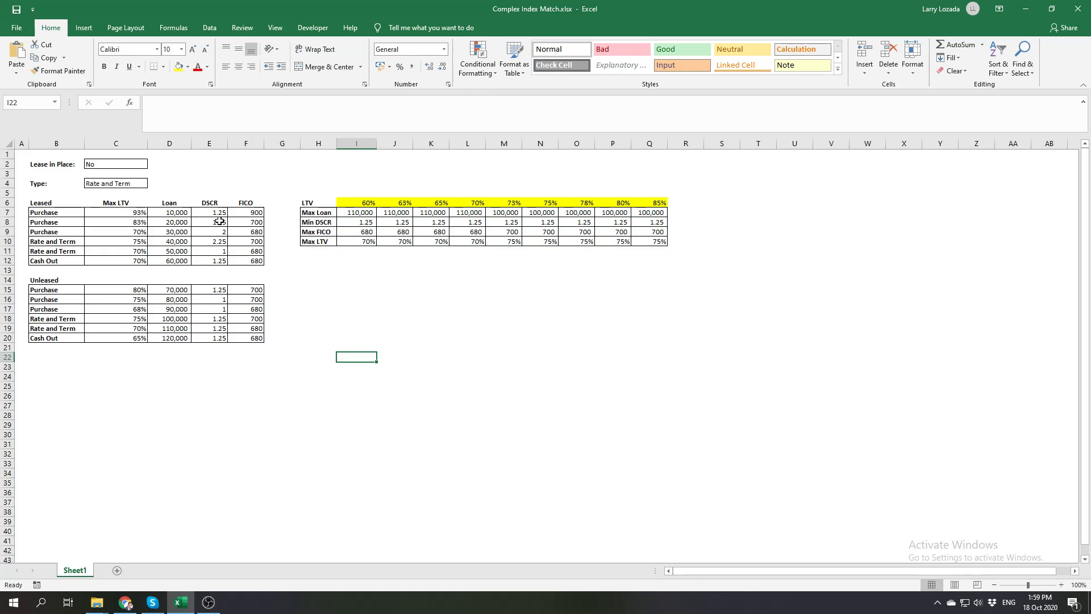
Format the DSCR values of the Leased and Unleased tables in E7:E20 to show two decimal places
drag(217, 213, 218, 336)
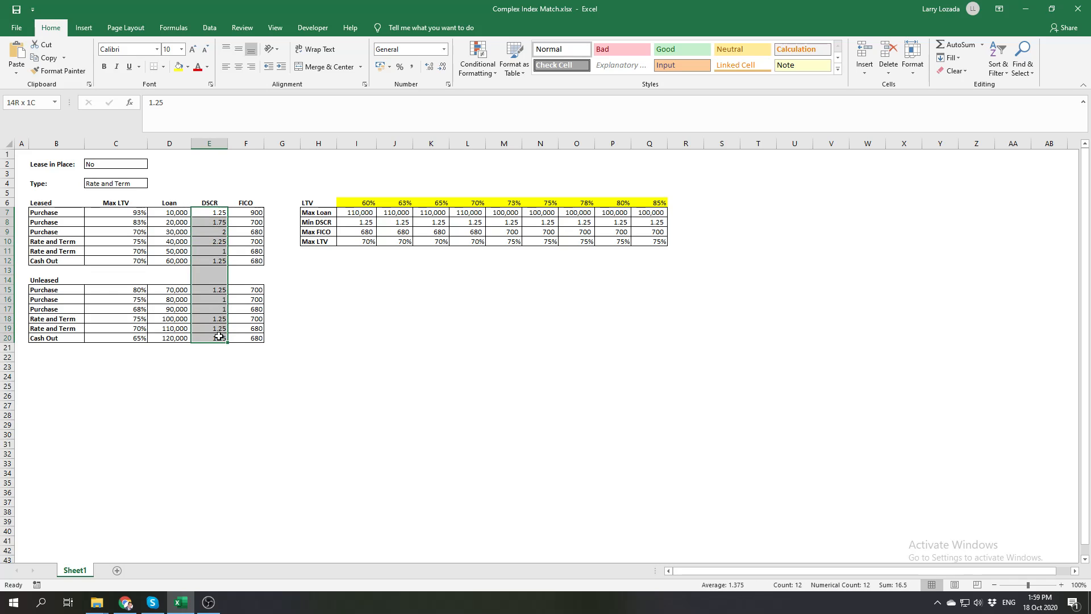
click(430, 67)
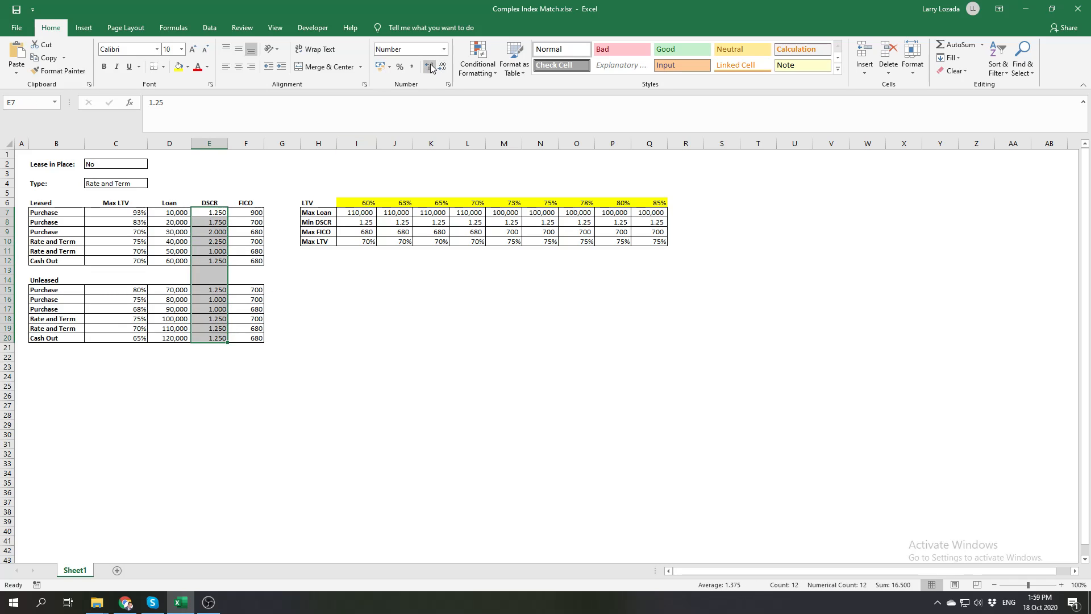
click(443, 67)
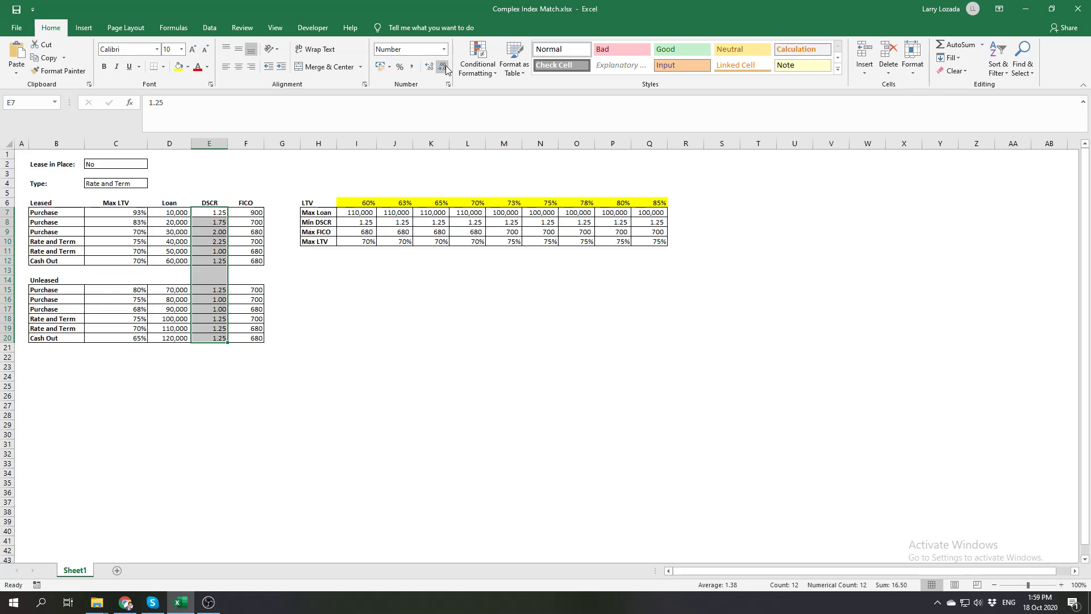
click(372, 327)
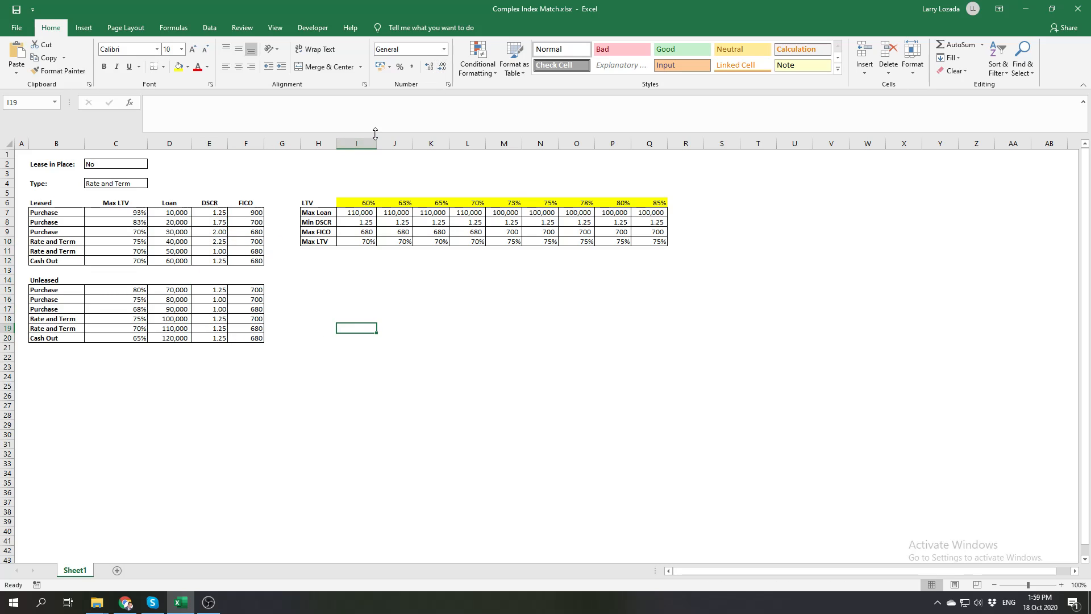
Examine the complete two-line formula in I7 and reduce the formula display to a single line
drag(363, 131, 380, 108)
click(357, 186)
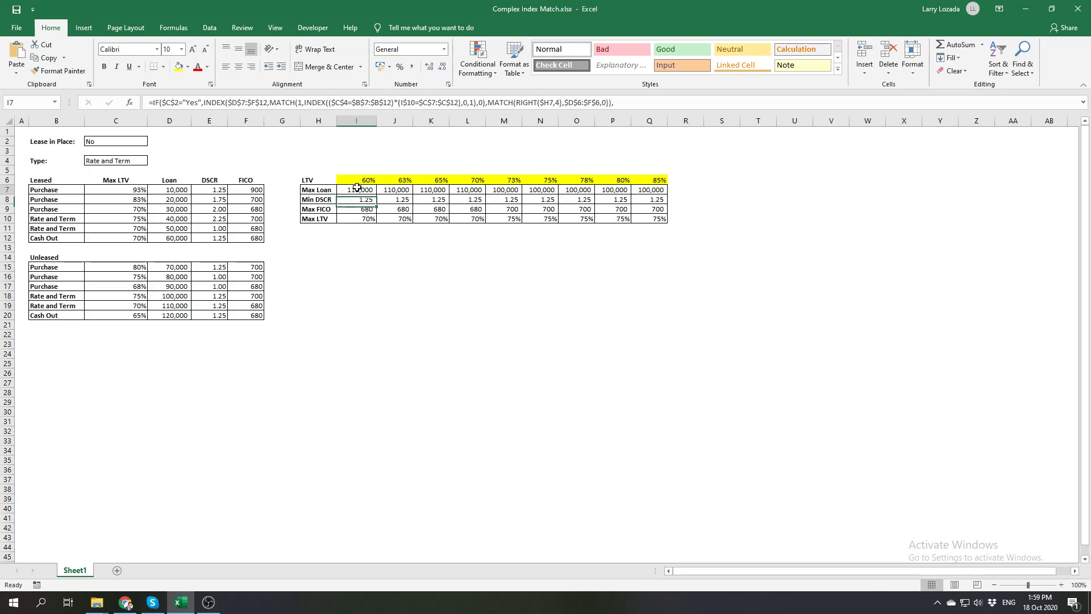
drag(367, 112, 367, 146)
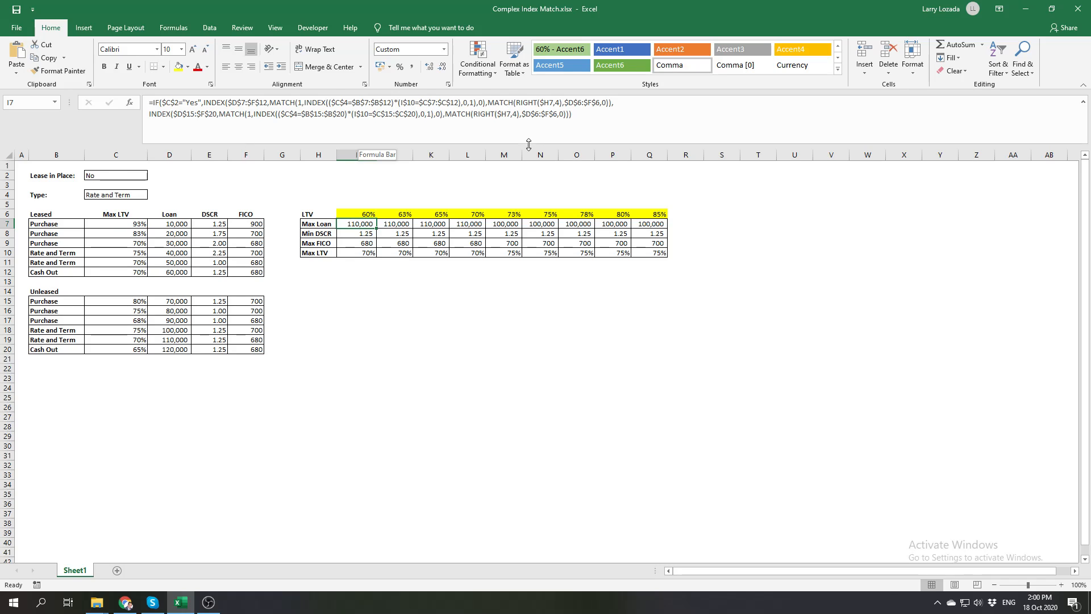
drag(528, 144, 540, 119)
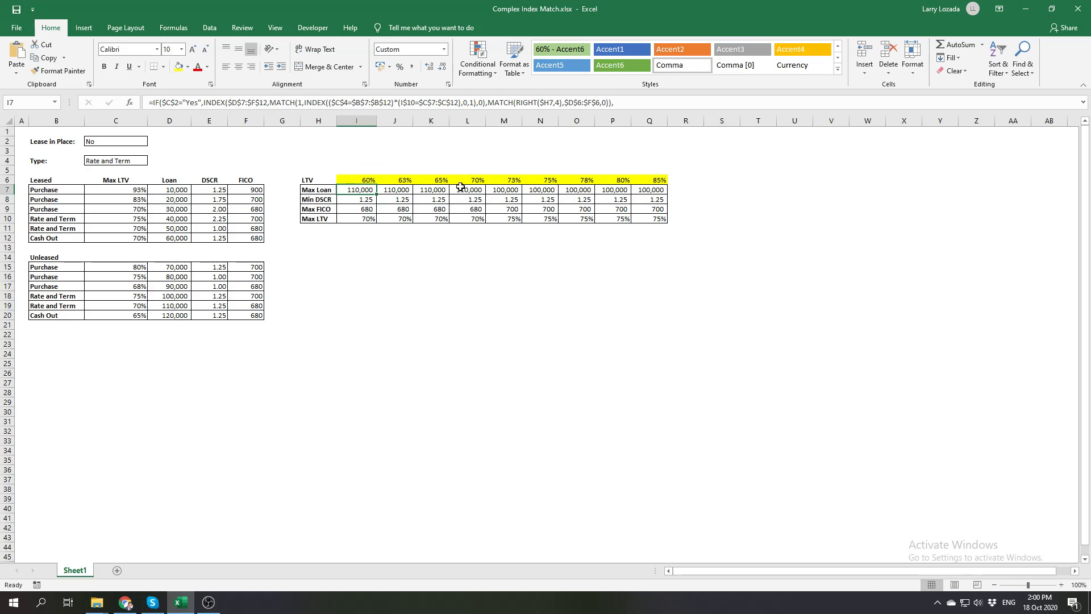